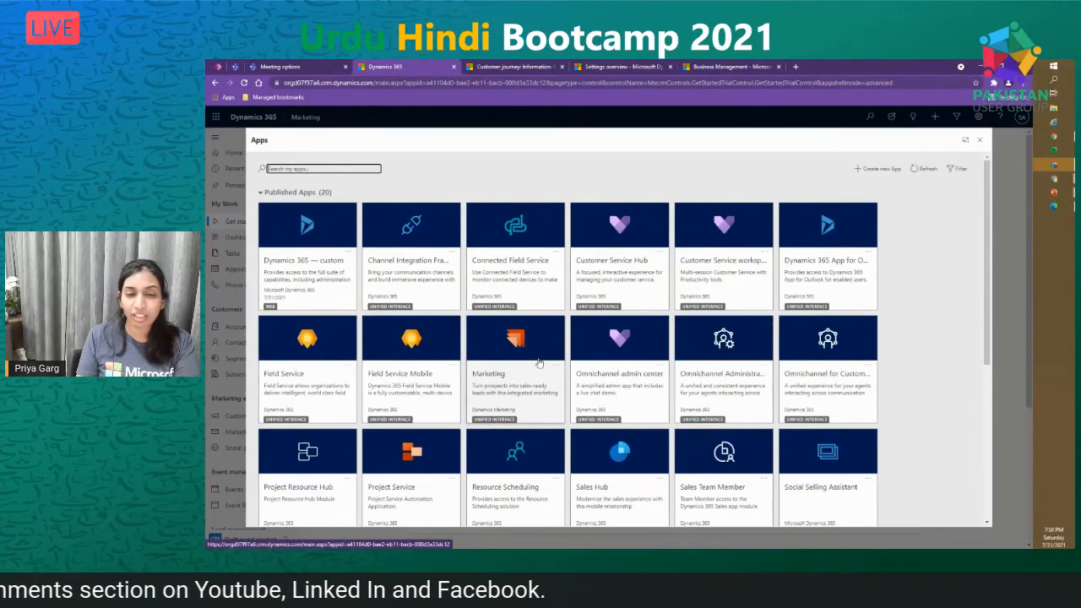
- Launch the Marketing app and scroll through its Welcome to outbound marketing page
click(535, 365)
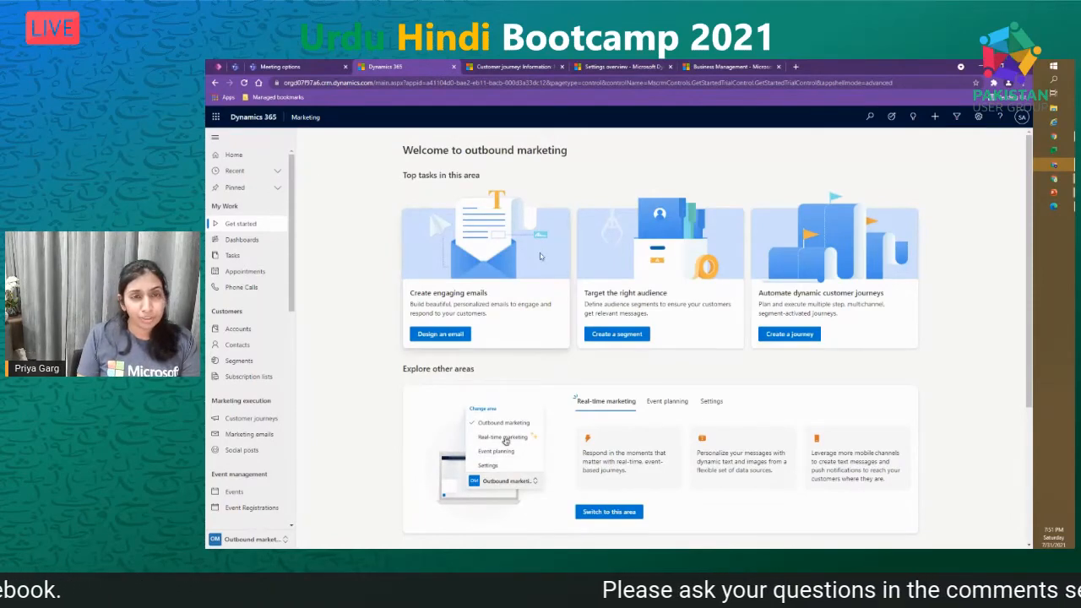
scroll(312, 201, down, 1)
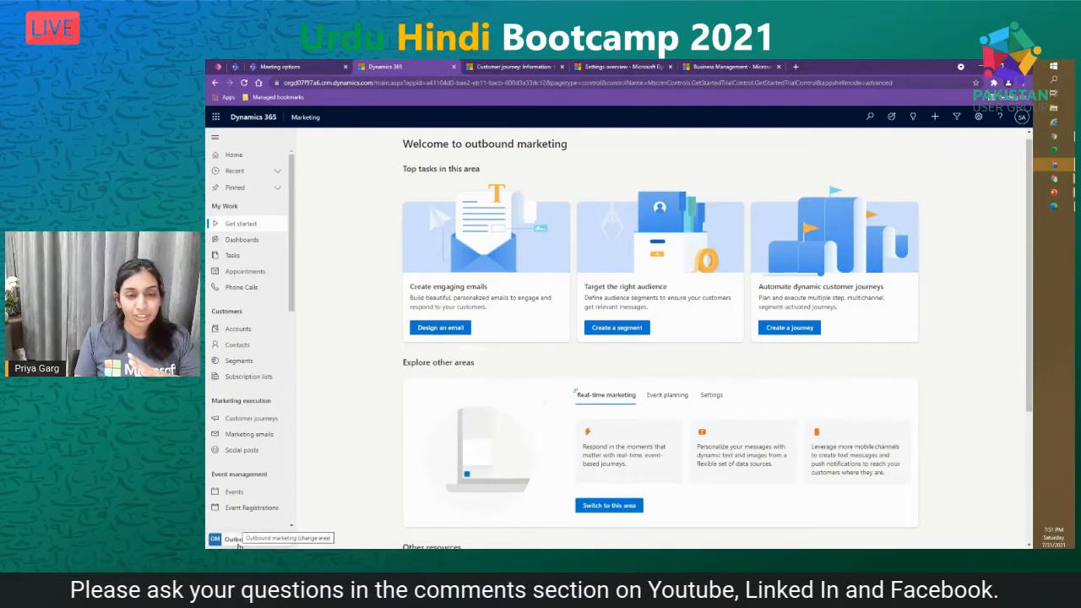
- Change the app area from outbound marketing to Event planning
click(239, 542)
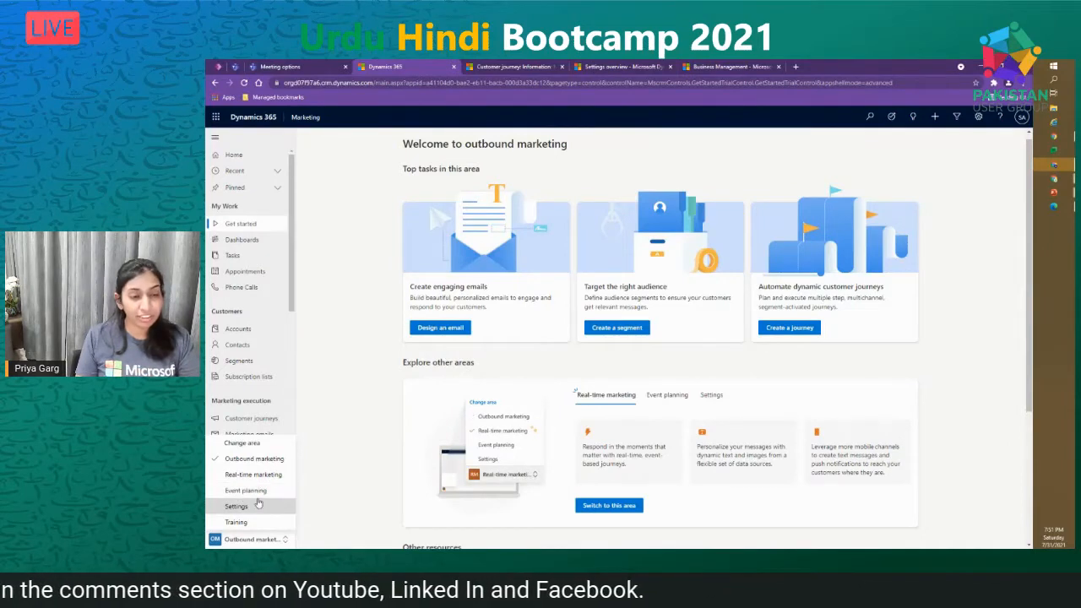
click(666, 401)
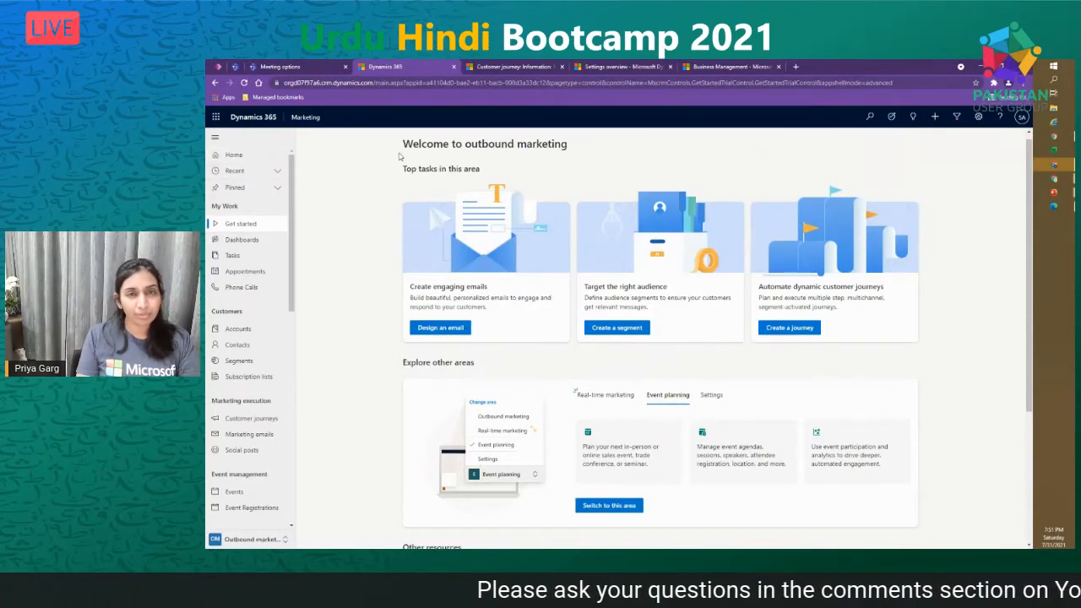
click(609, 505)
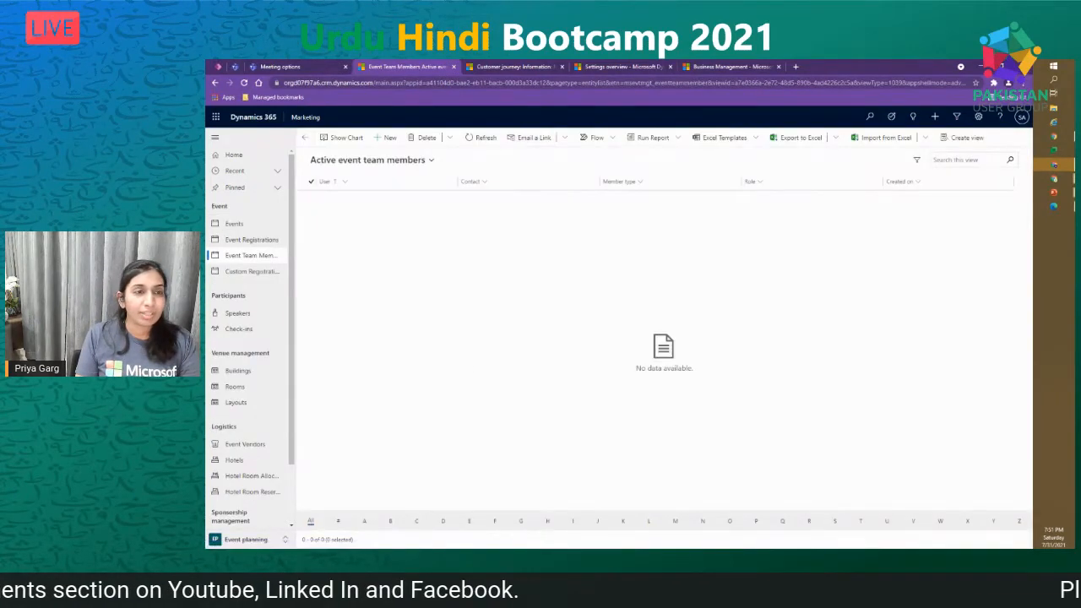
- Show the Active events list with Dynamics 365 Bootcamp and Dynamics 365 Saturday, reviewing the sitemap sections
click(230, 225)
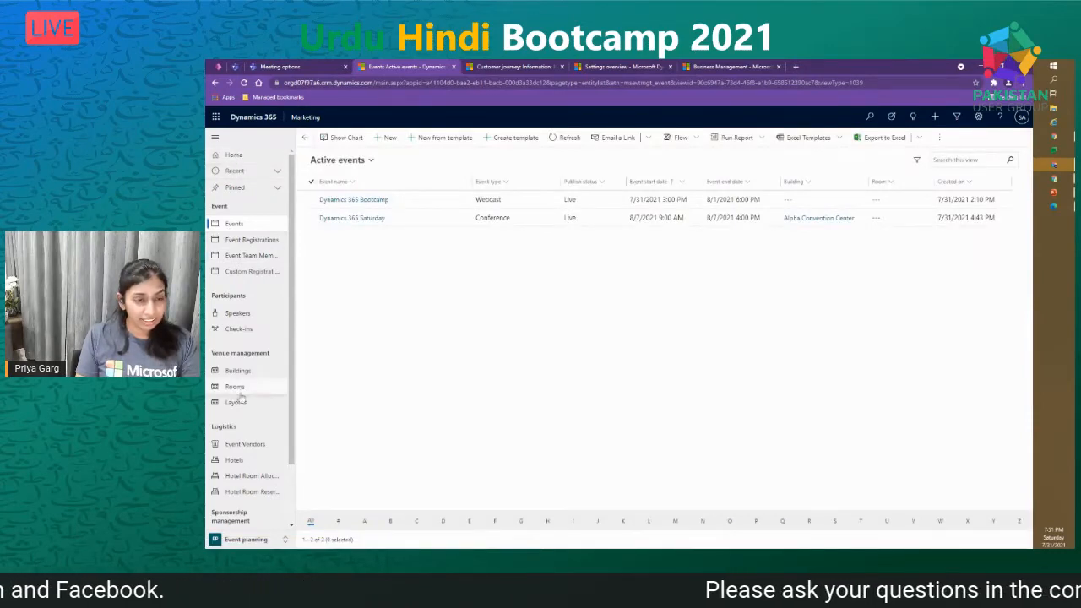
scroll(244, 433, down, 2)
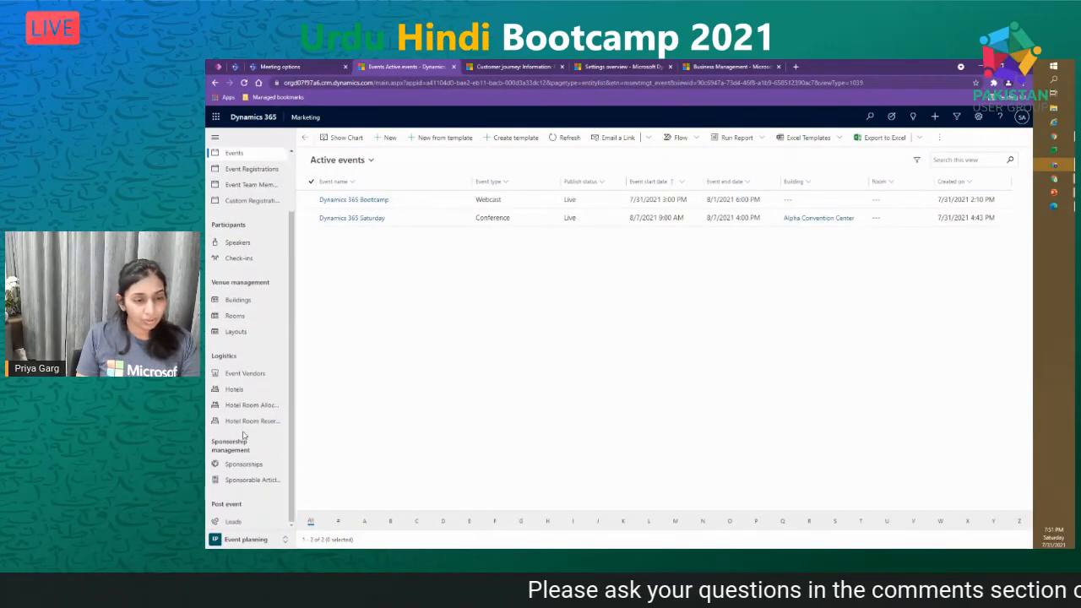
scroll(254, 295, up, 2)
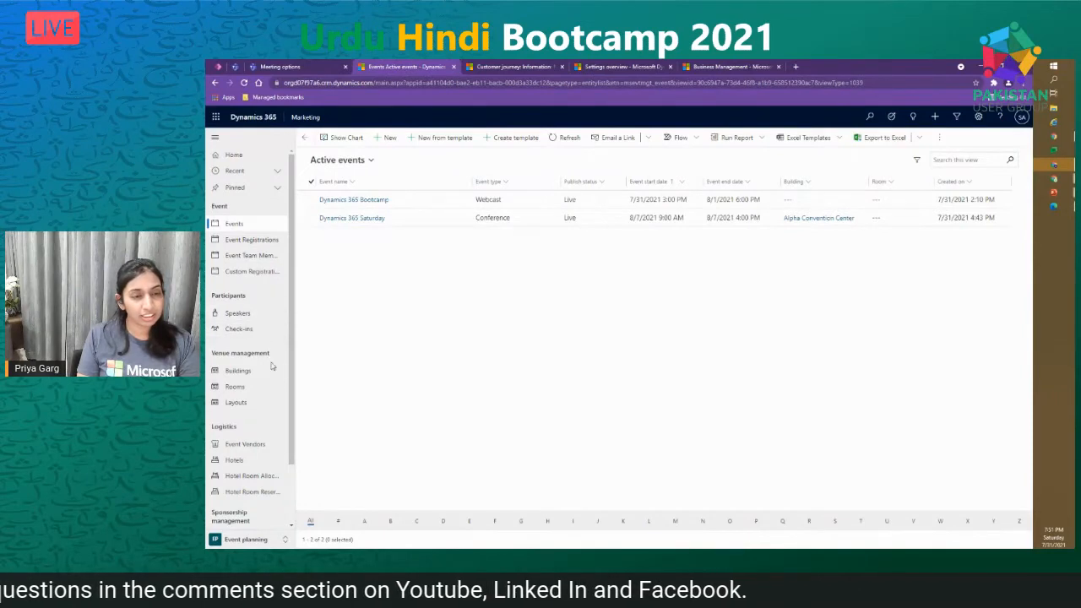
scroll(272, 368, down, 3)
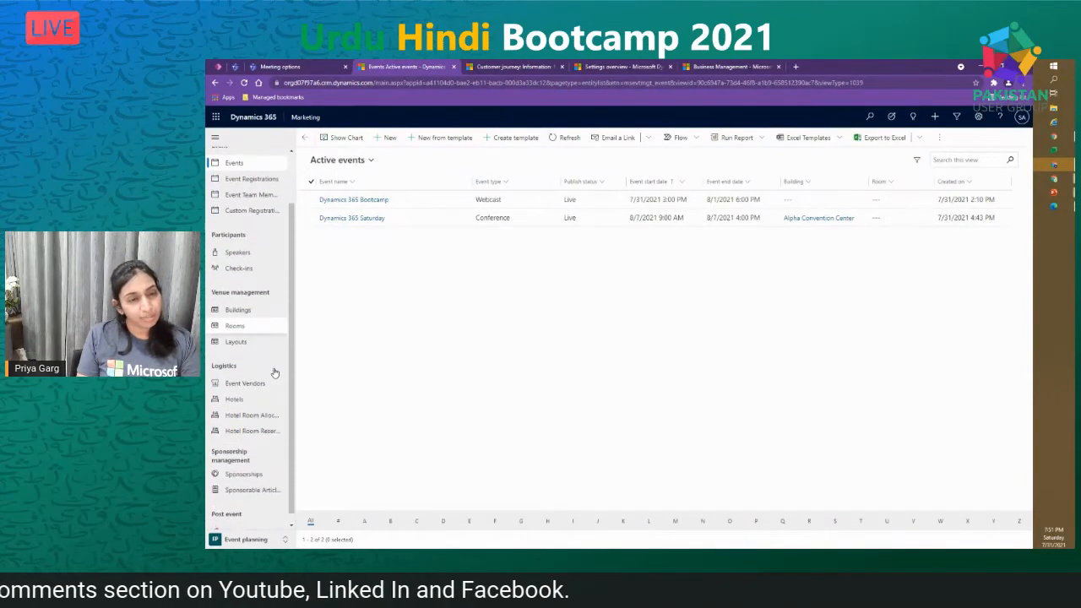
scroll(274, 373, down, 1)
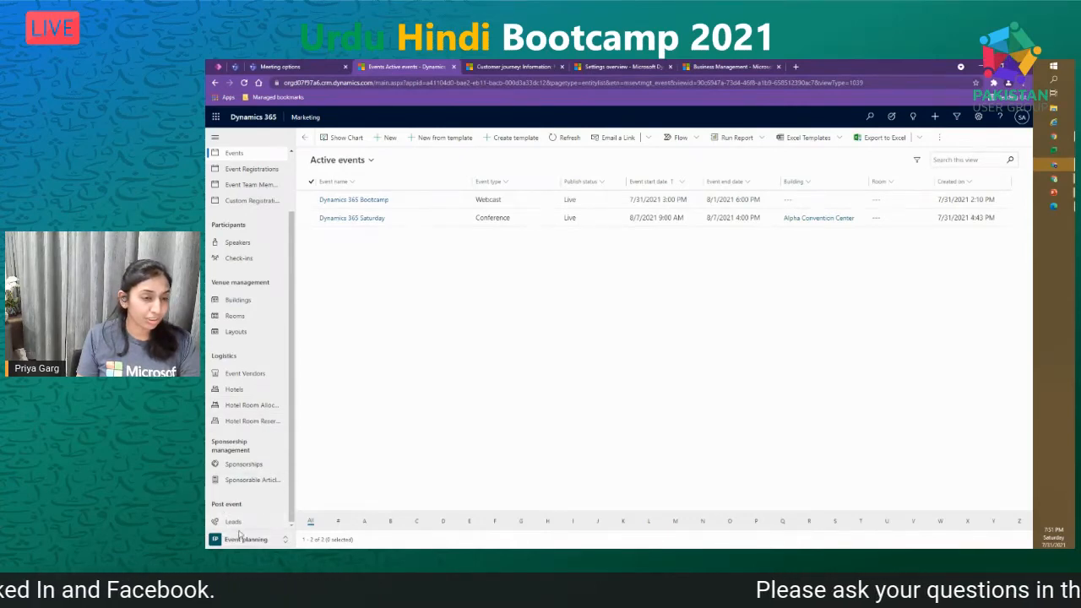
scroll(263, 504, up, 4)
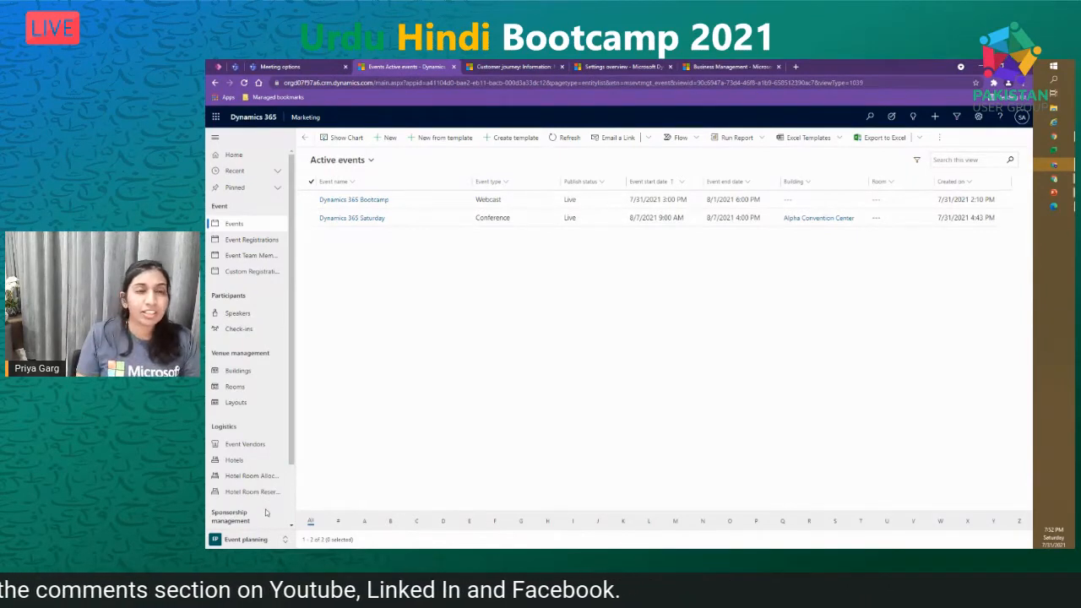
scroll(265, 512, down, 1)
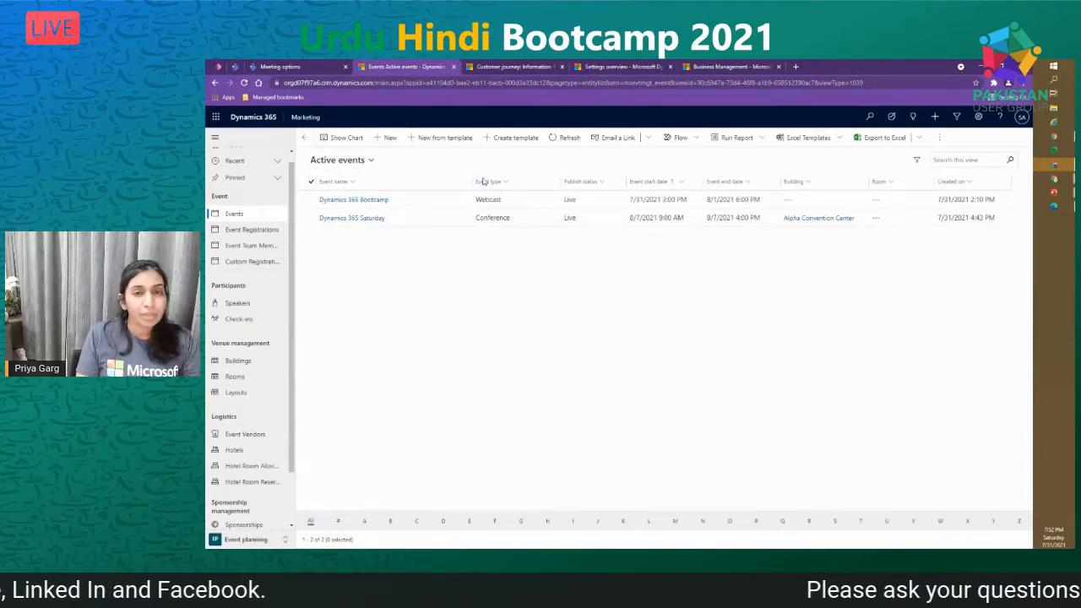
- Open the Dynamics 365 Bootcamp event and view its Preliminaries, Agenda and Organize stage steps
click(346, 201)
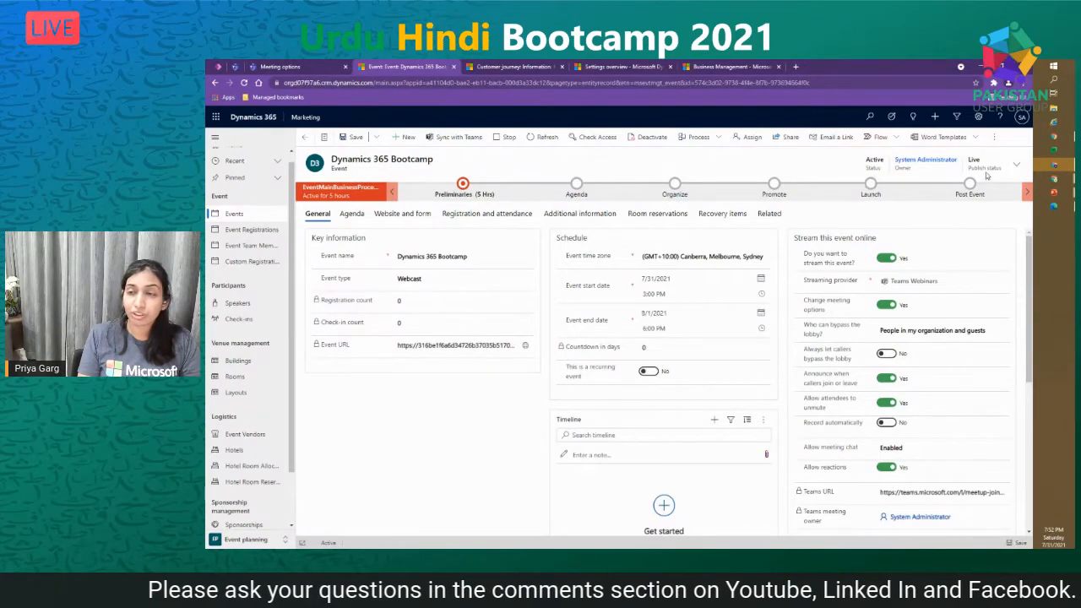
click(462, 194)
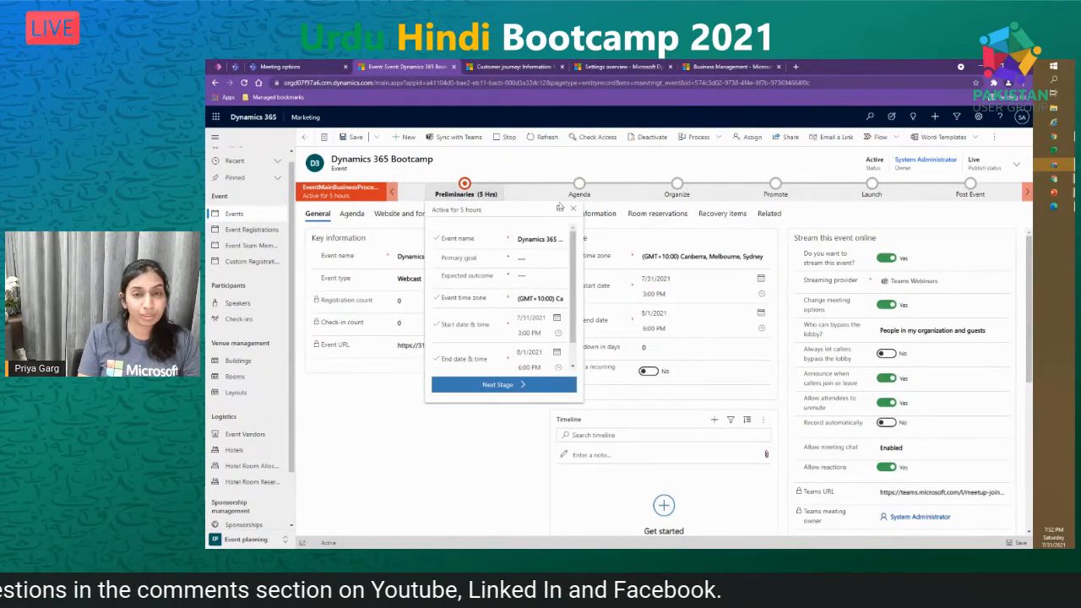
click(578, 193)
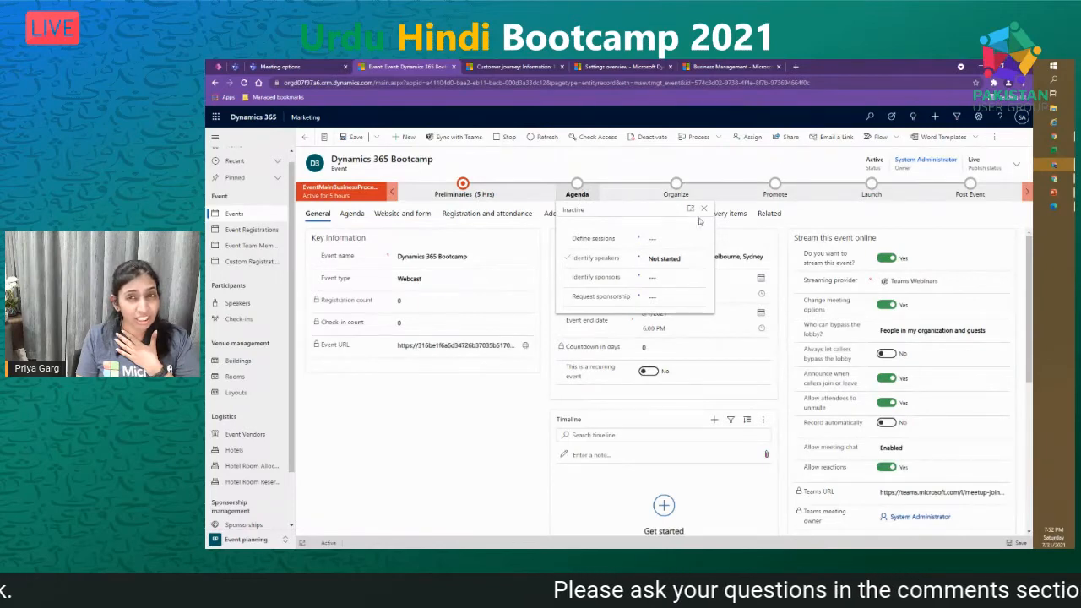
click(677, 185)
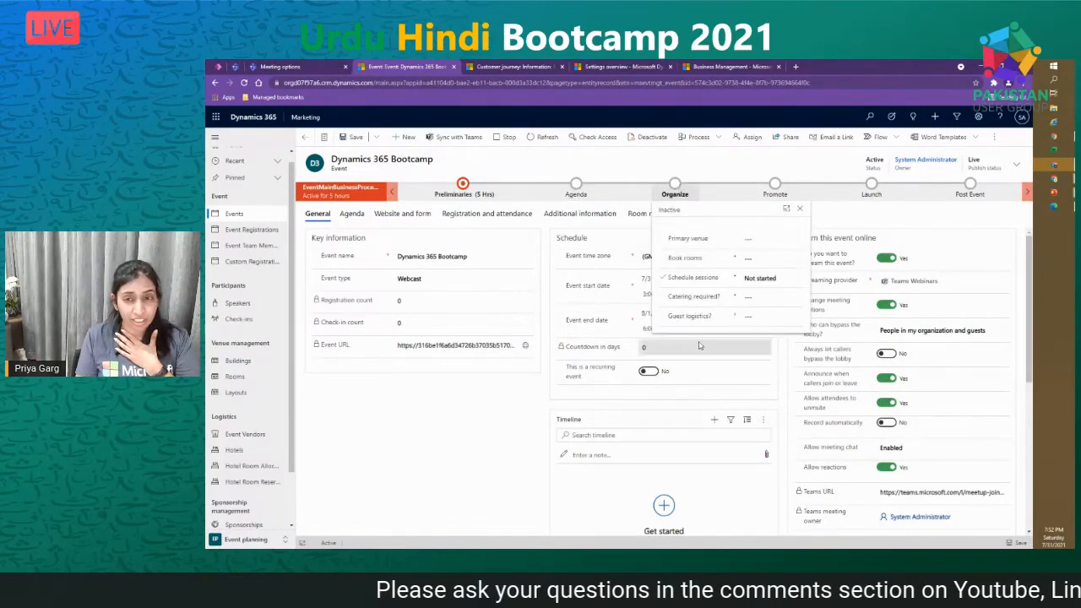
- Review the Promote and Launch stage steps, then close the stage details
click(773, 185)
click(773, 185)
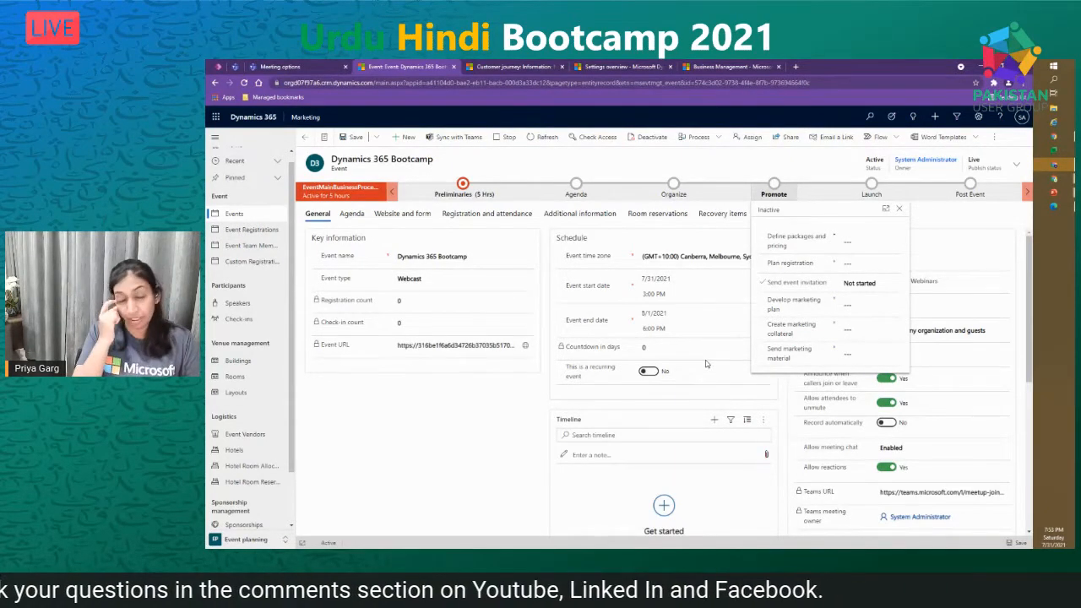
scroll(706, 364, down, 2)
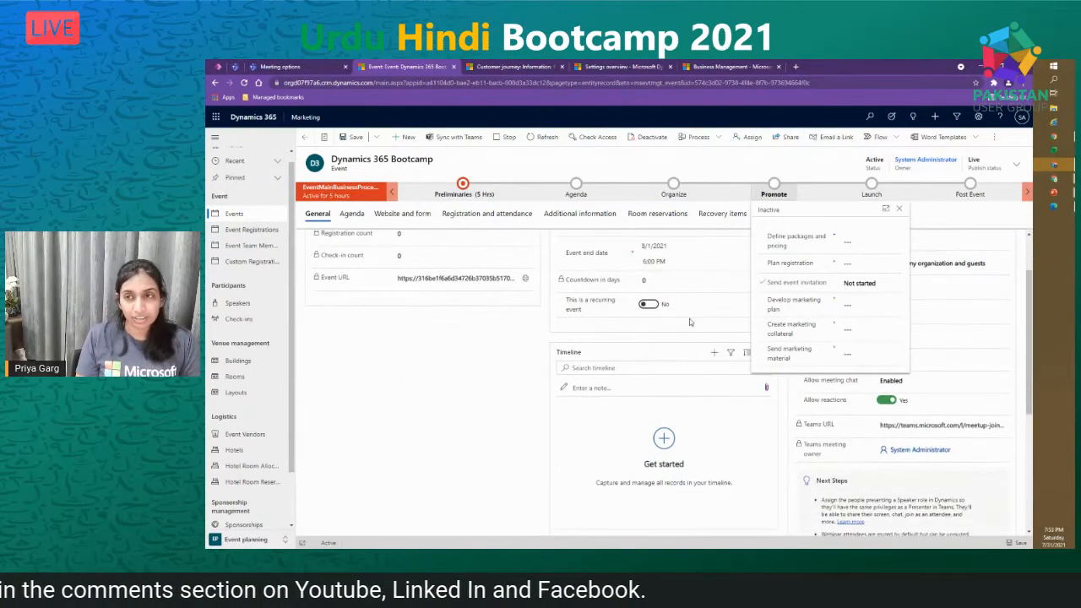
click(875, 185)
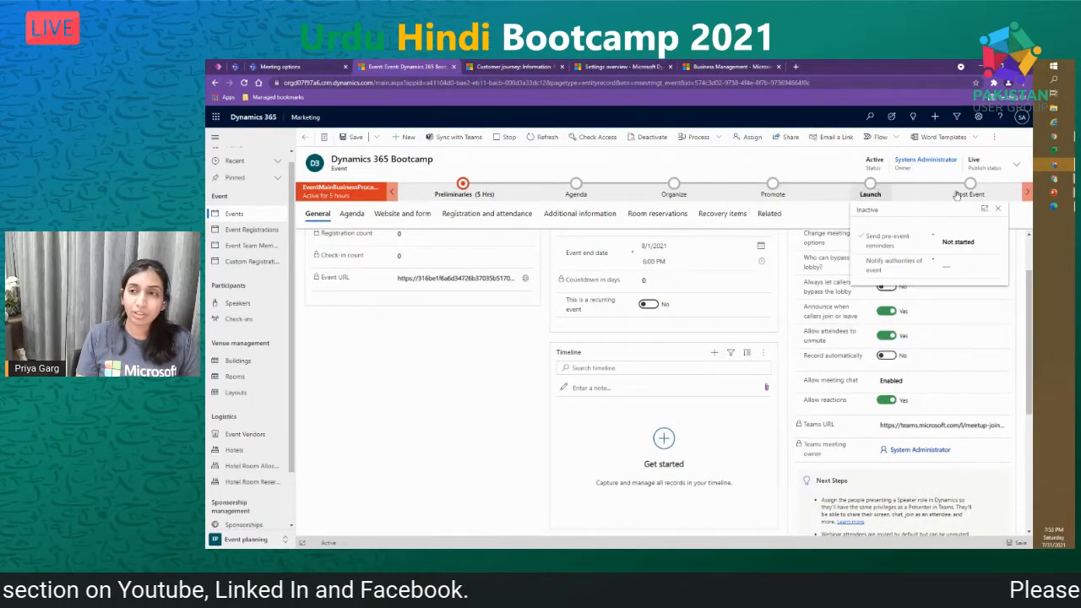
scroll(483, 445, up, 2)
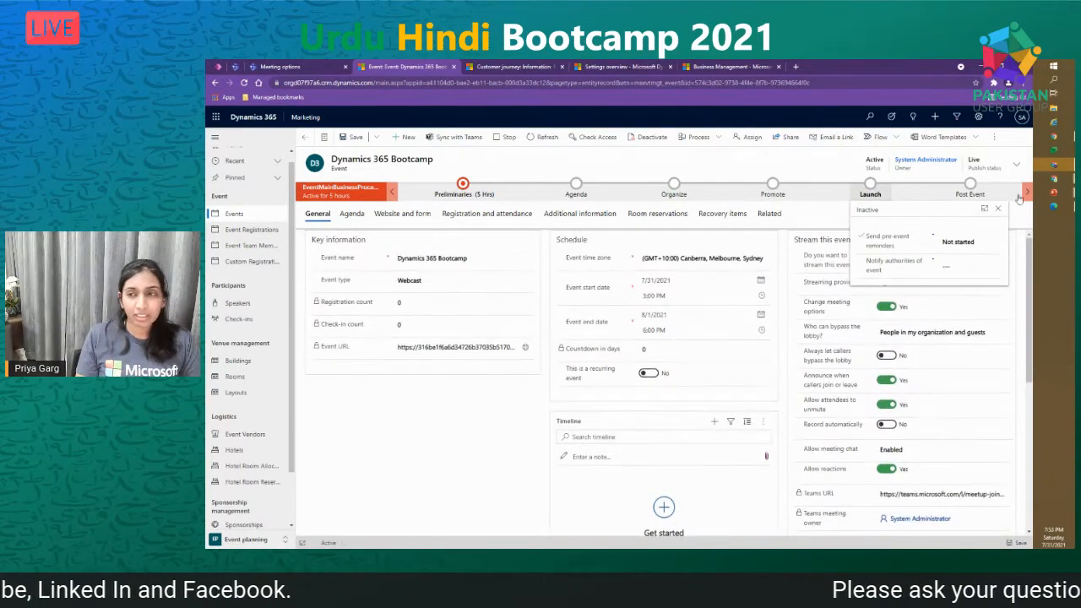
click(814, 167)
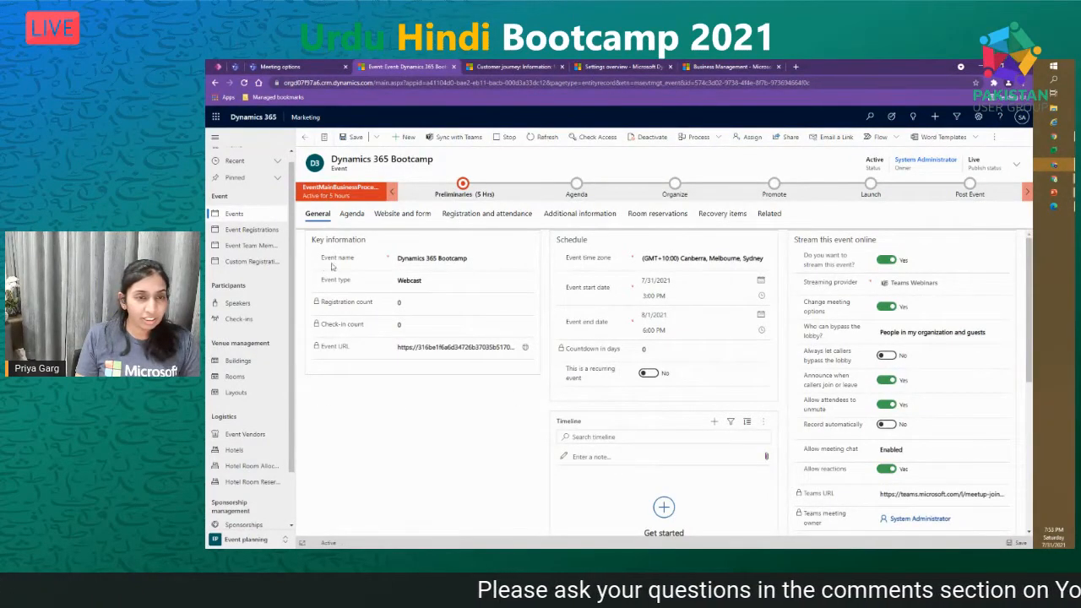
- Keep the Bootcamp event type as Webcast, then start a blank new event from Events
click(494, 283)
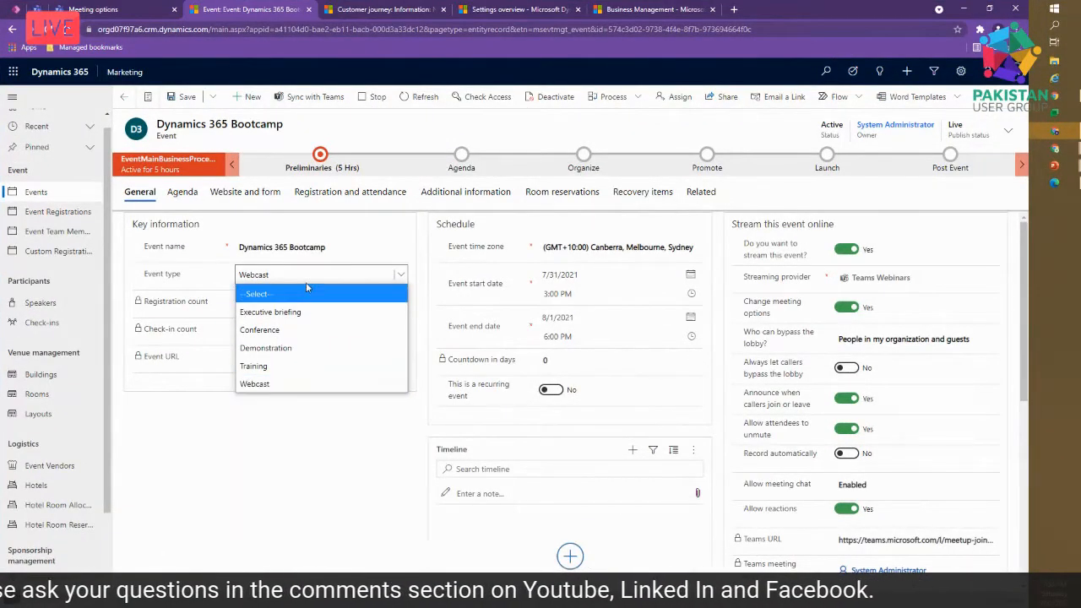
click(316, 390)
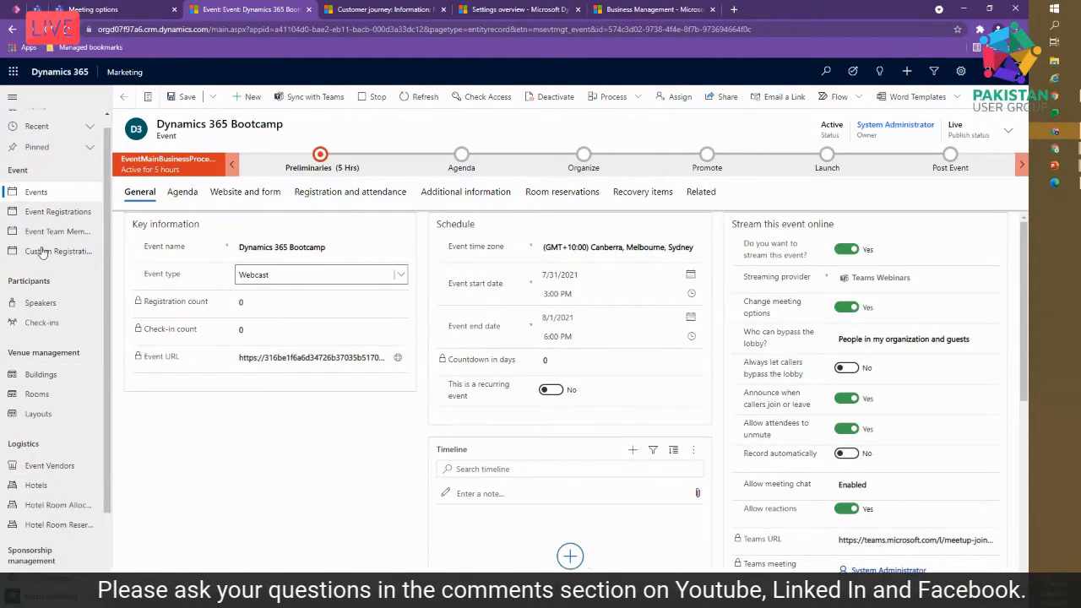
click(48, 197)
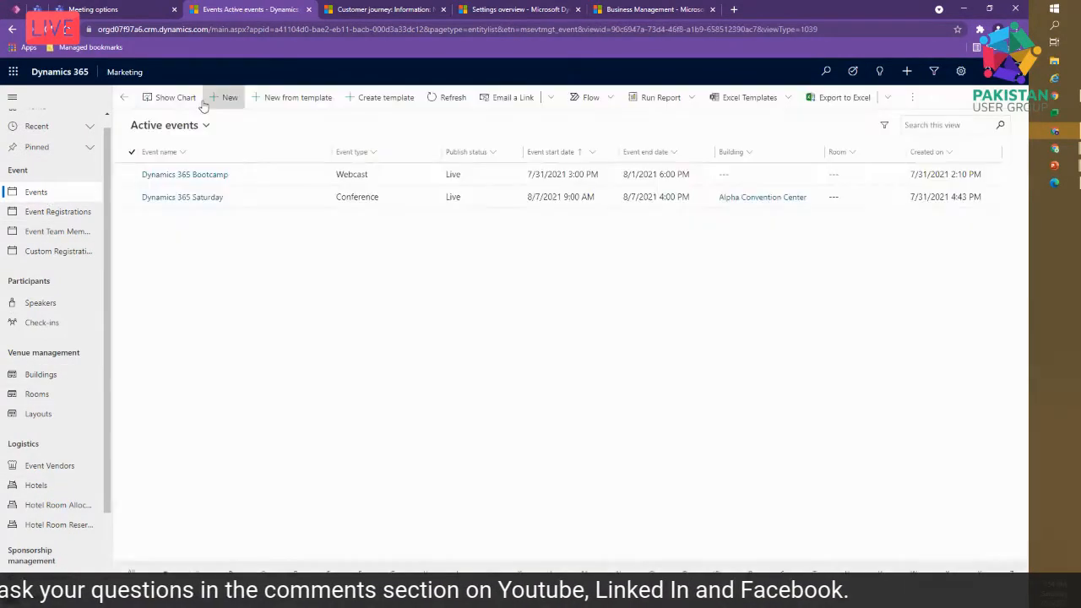
click(218, 103)
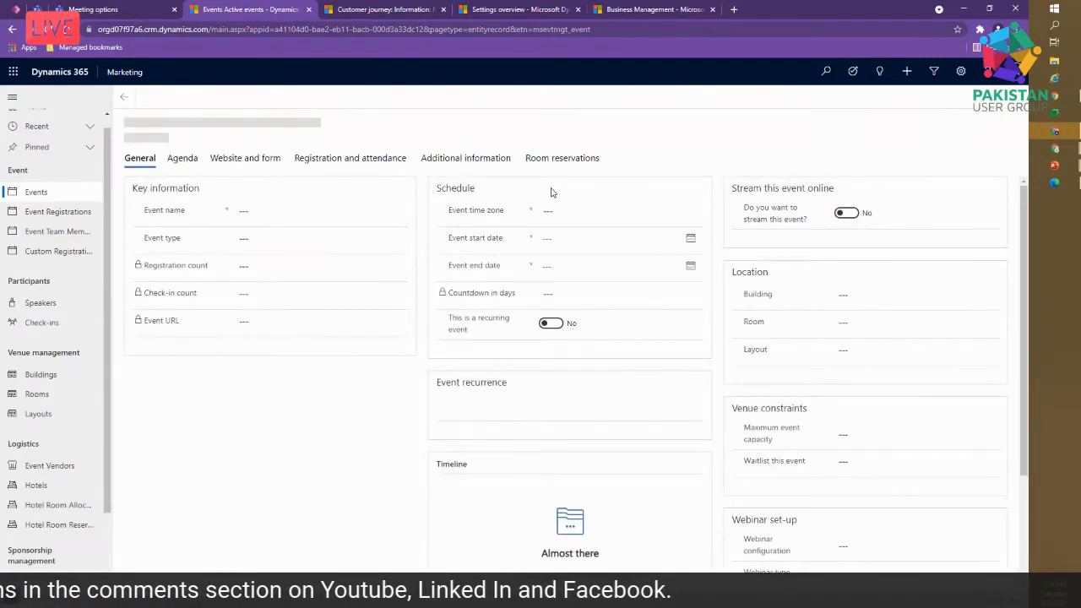
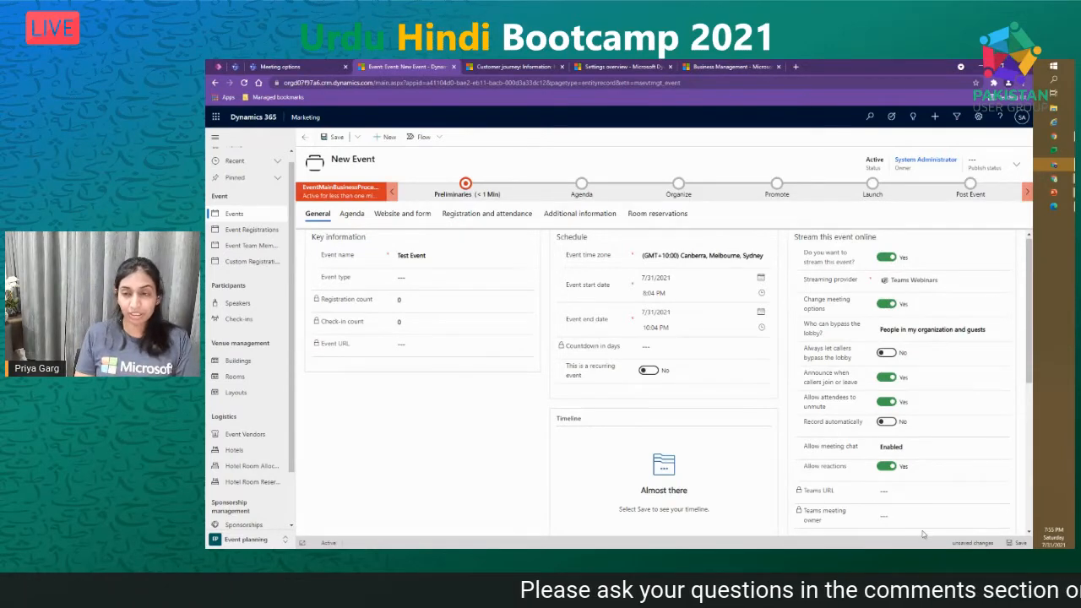
click(281, 68)
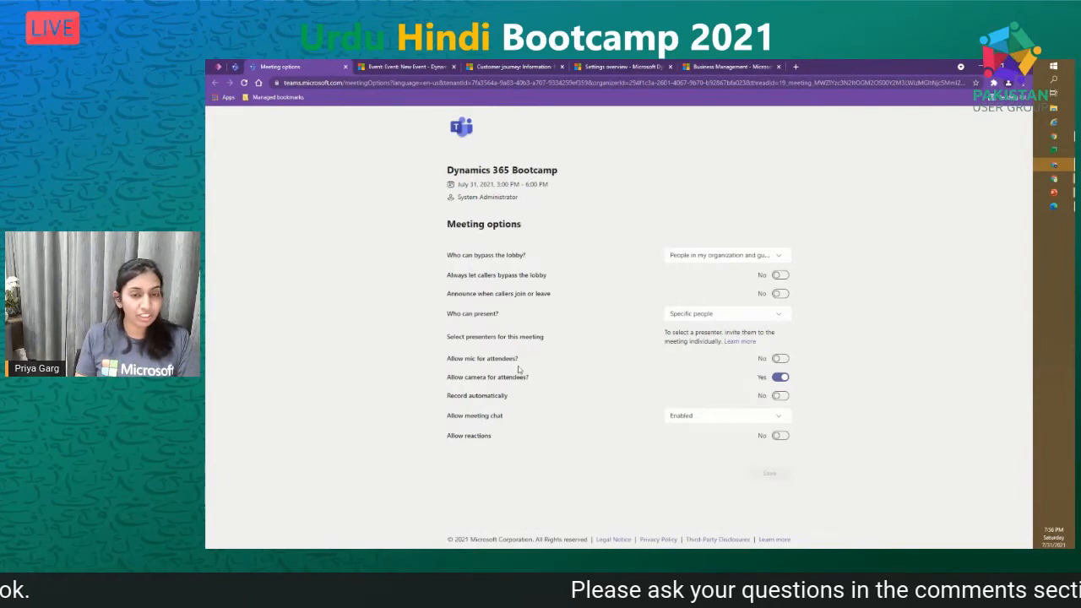
click(418, 68)
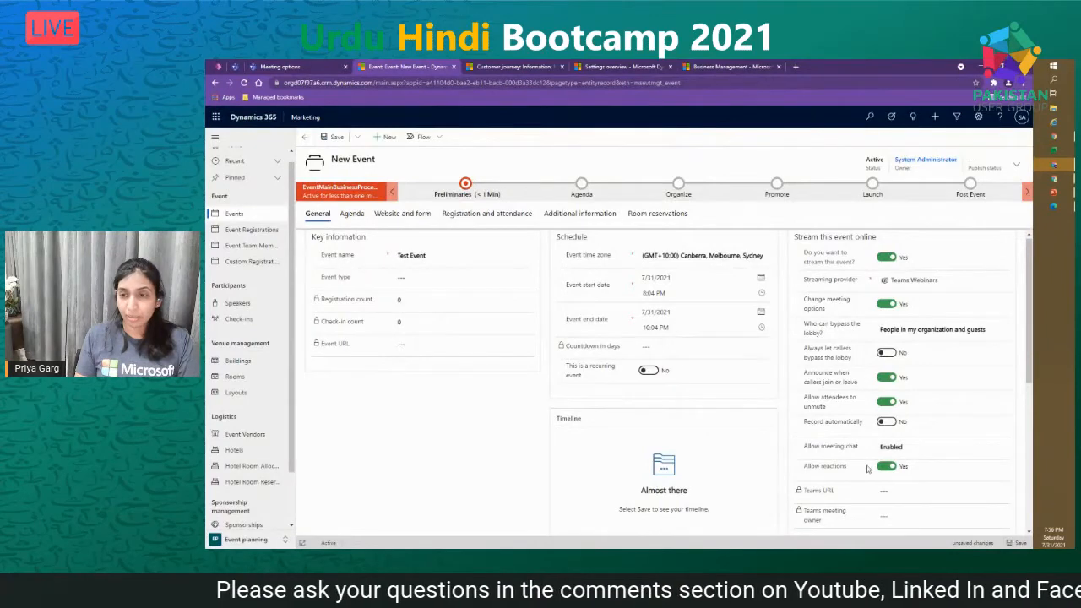
- Toggle Allow reactions and set Allow meeting chat to Disabled for Test Event's webinar
scroll(866, 469, down, 4)
scroll(925, 318, up, 2)
scroll(949, 393, down, 1)
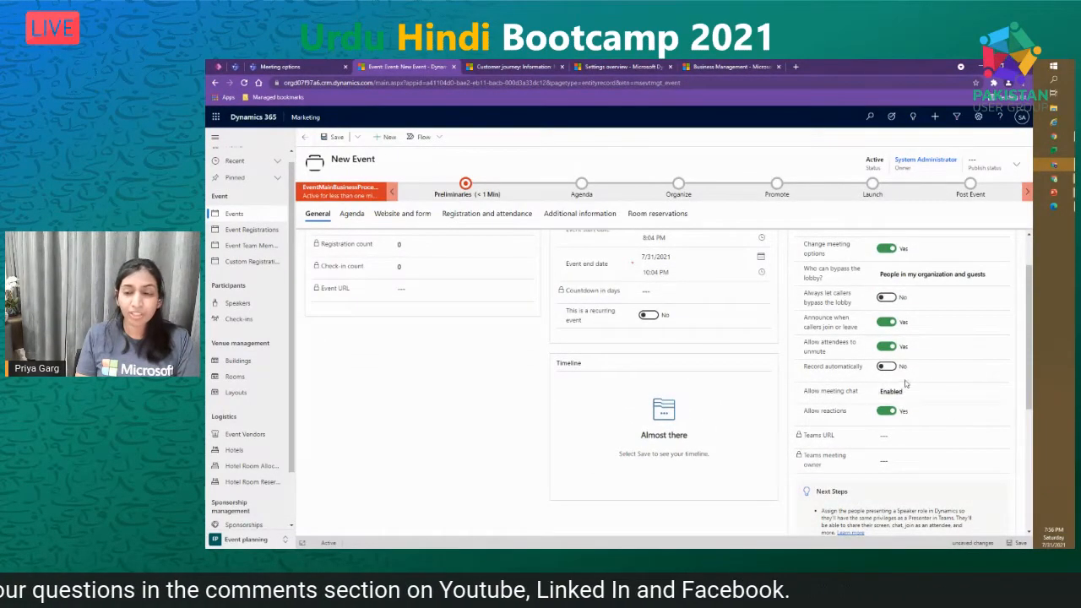
click(883, 412)
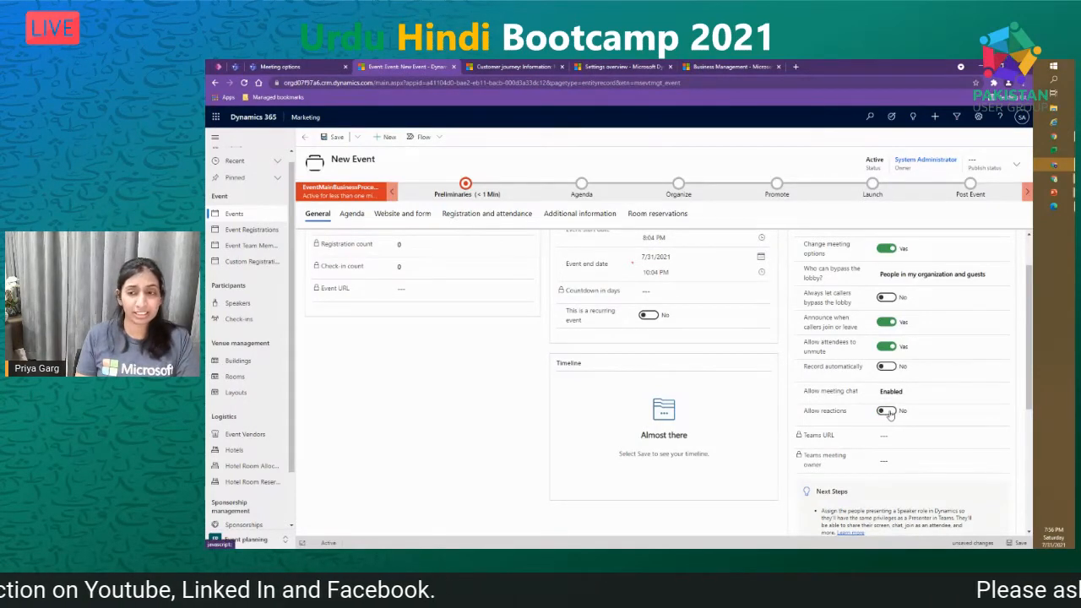
click(894, 393)
click(912, 436)
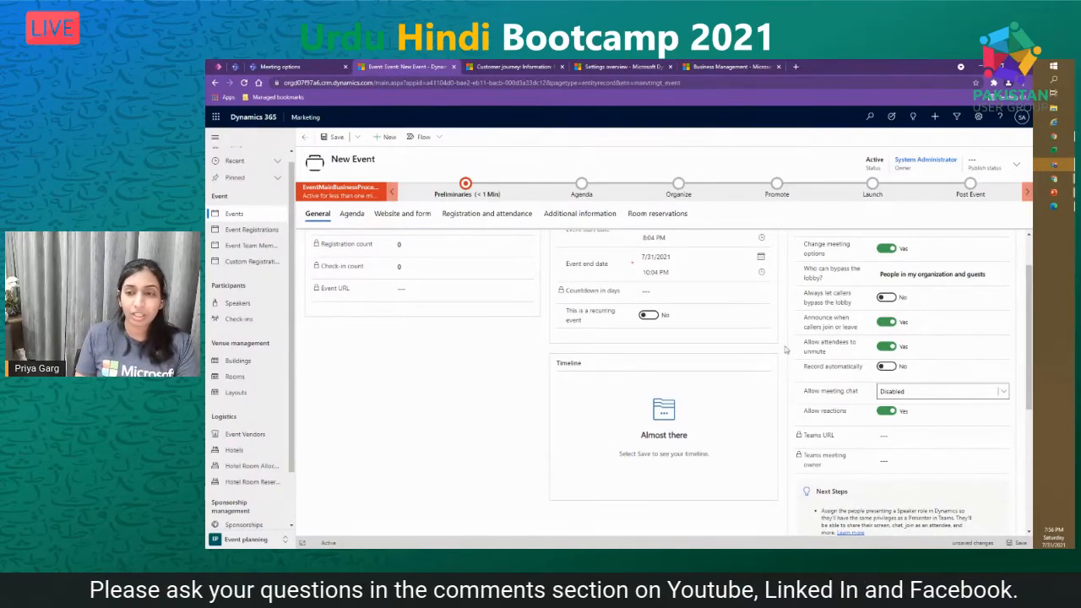
- Switch Record automatically on and back off, leaving automatic recording disabled
click(894, 372)
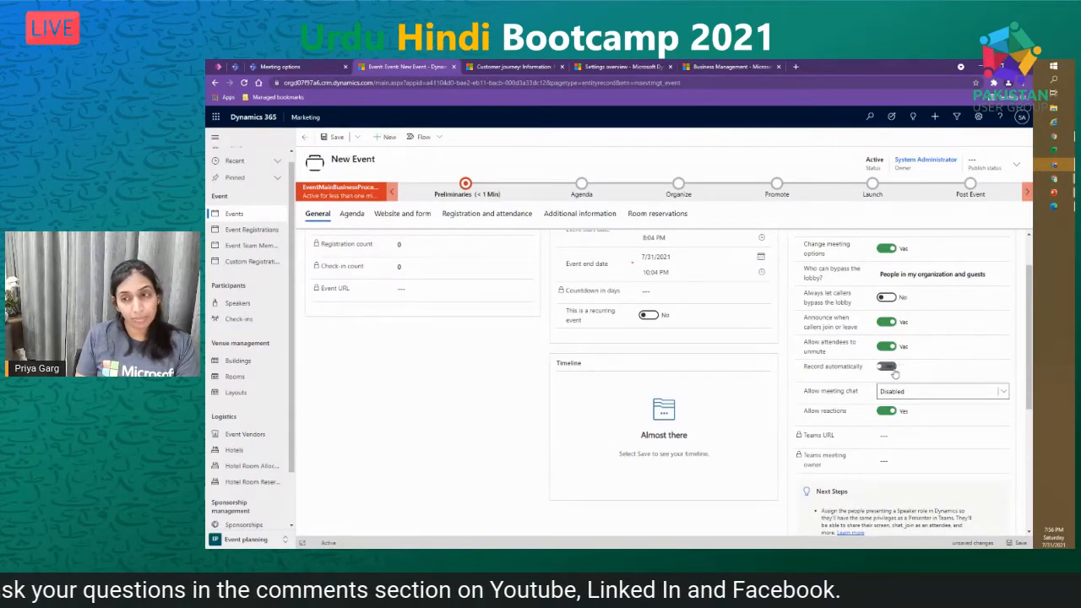
click(882, 368)
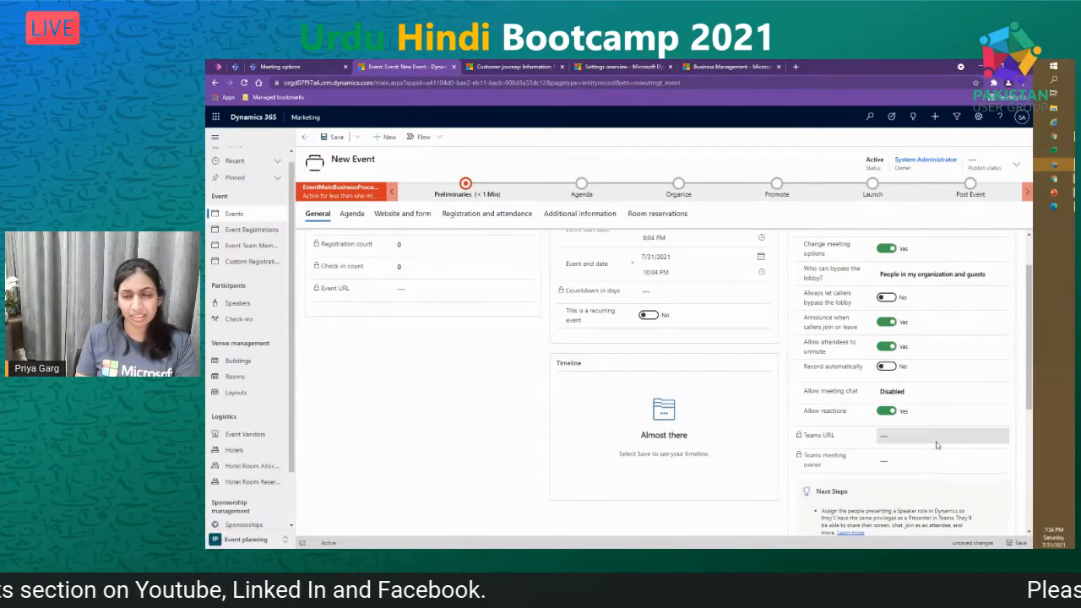
scroll(934, 480, down, 2)
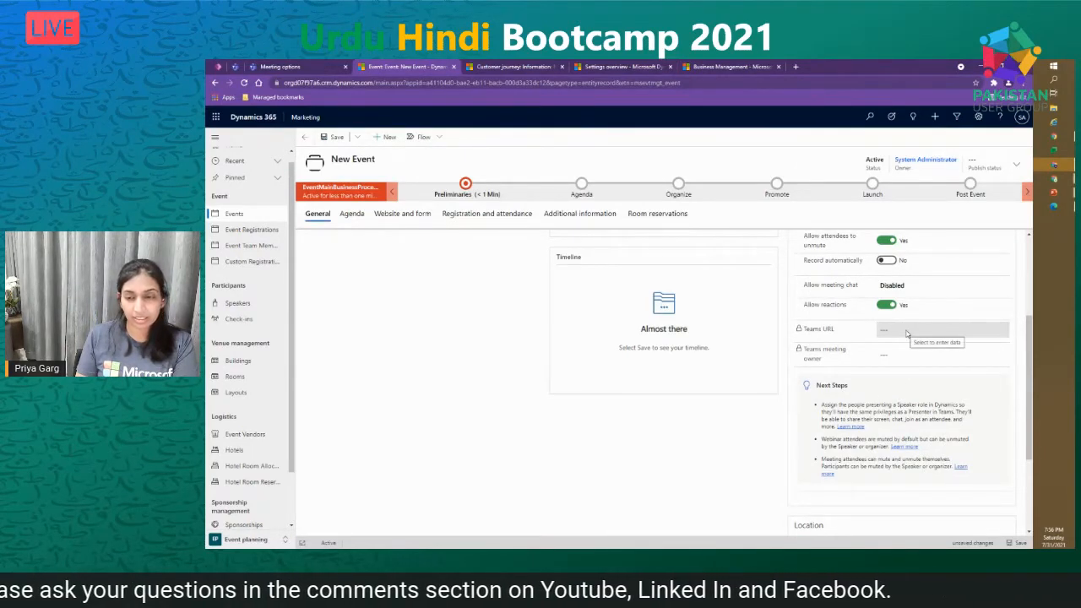
scroll(906, 333, down, 2)
scroll(795, 372, up, 3)
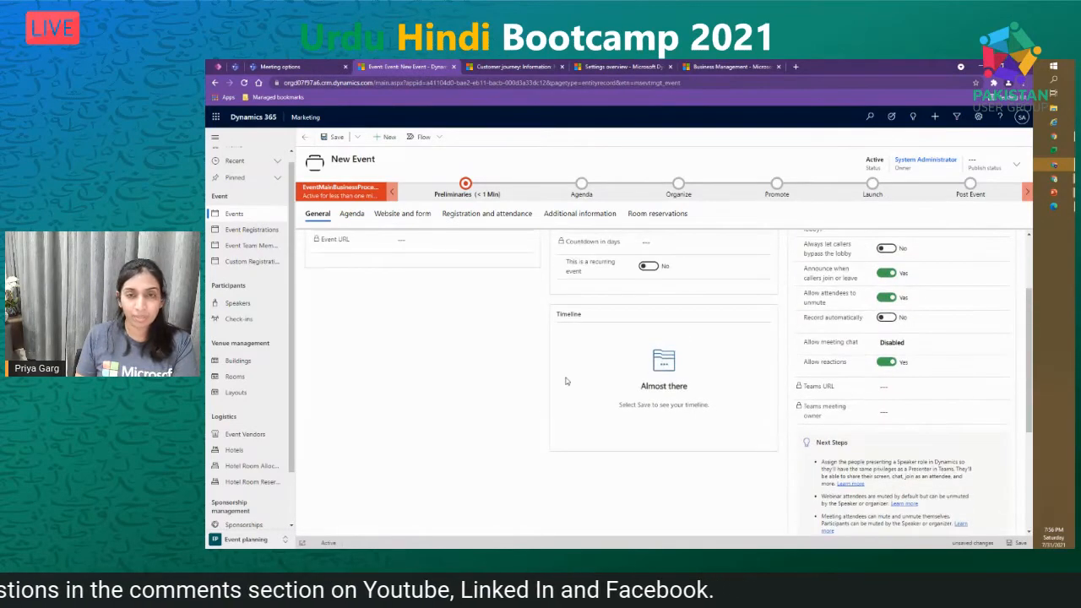
scroll(567, 380, up, 2)
- Change Test Event's event type to Conference and save the record
click(414, 280)
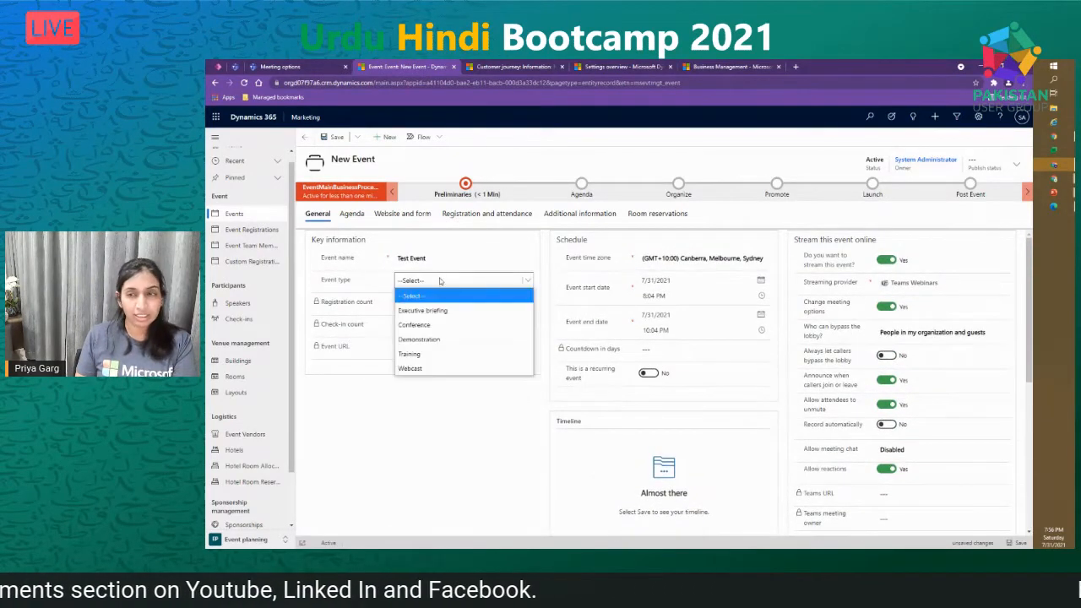
click(433, 326)
click(336, 137)
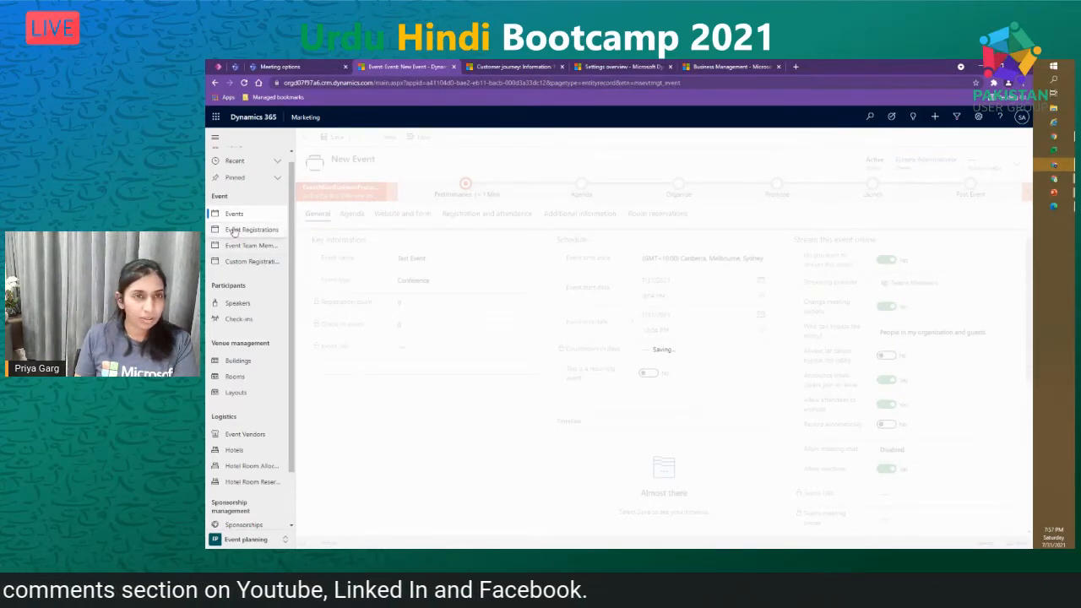
- Duplicate the Test Event browser tab and open Dynamics 365 Bootcamp from Events there
right_click(419, 65)
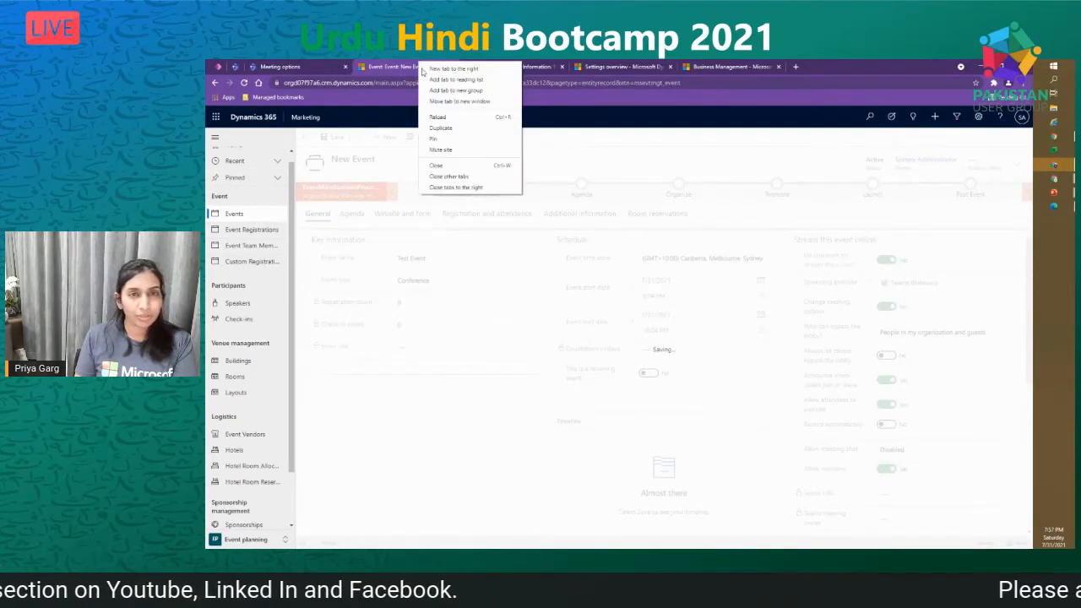
click(446, 129)
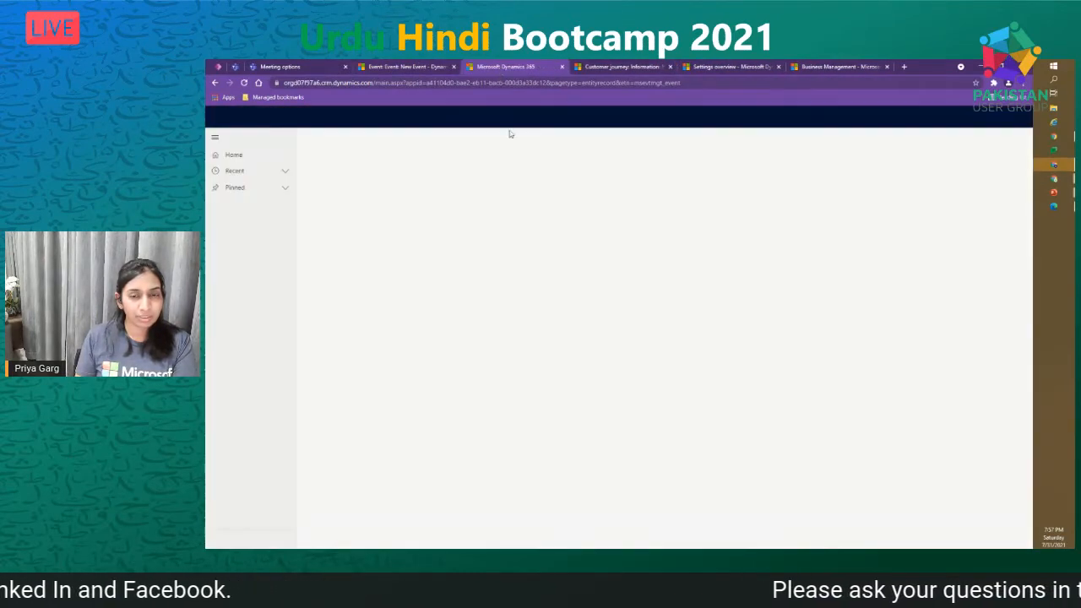
click(397, 68)
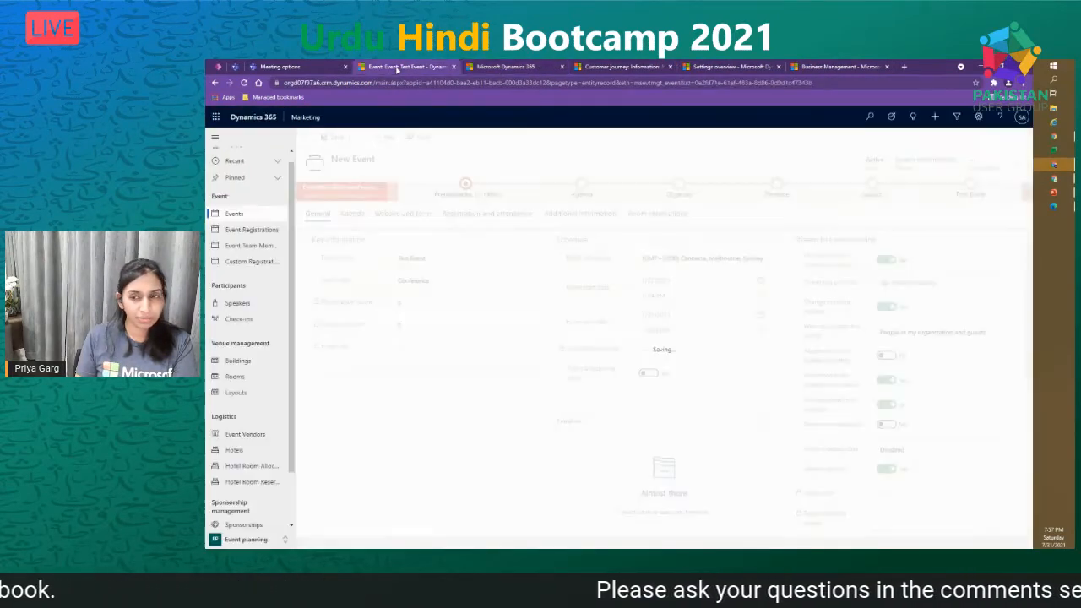
click(505, 65)
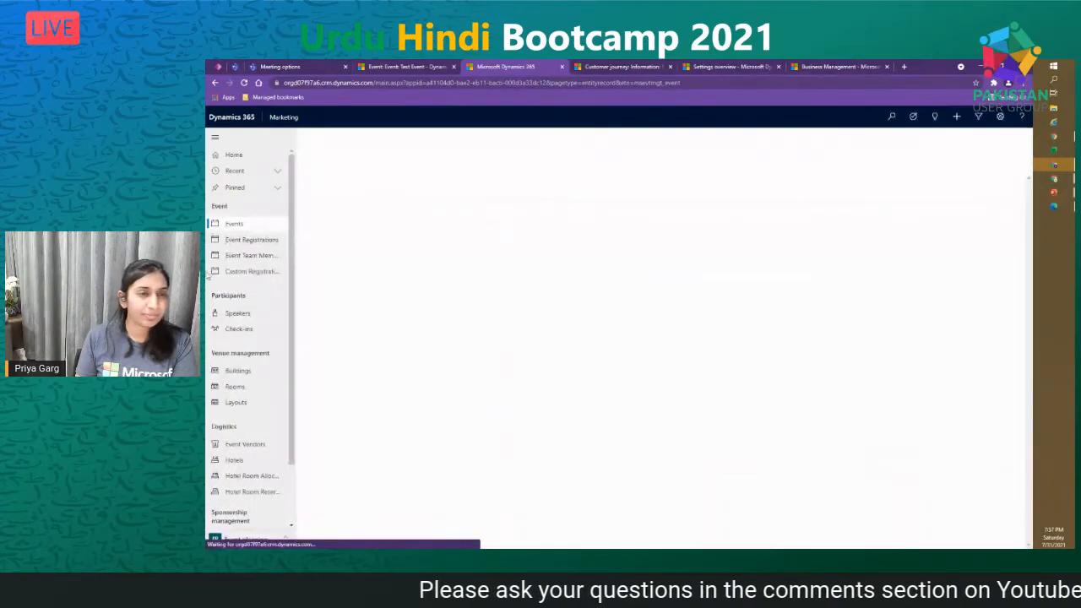
click(233, 224)
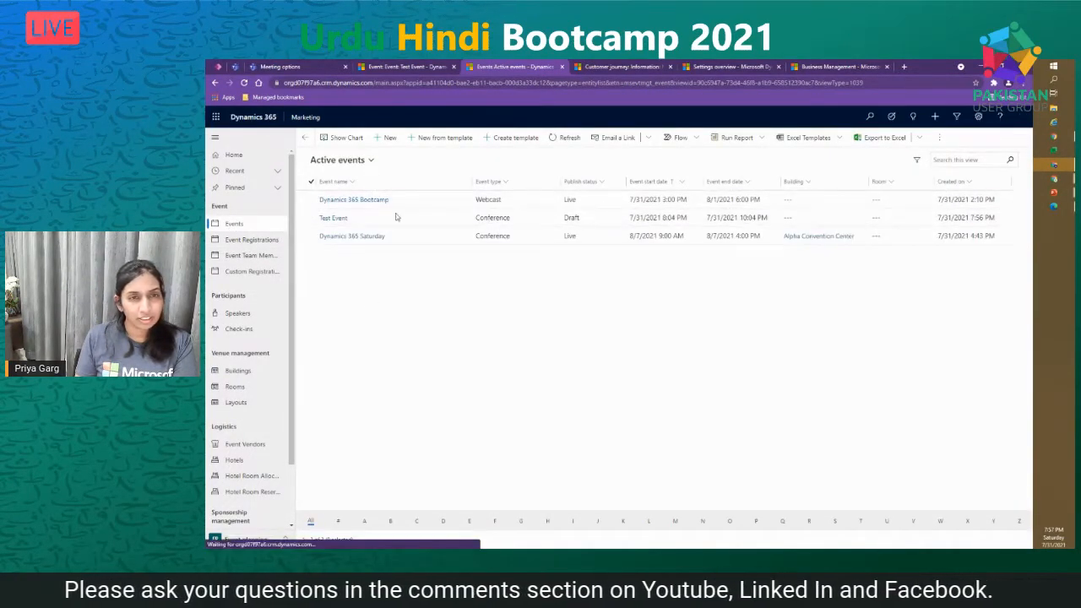
click(392, 200)
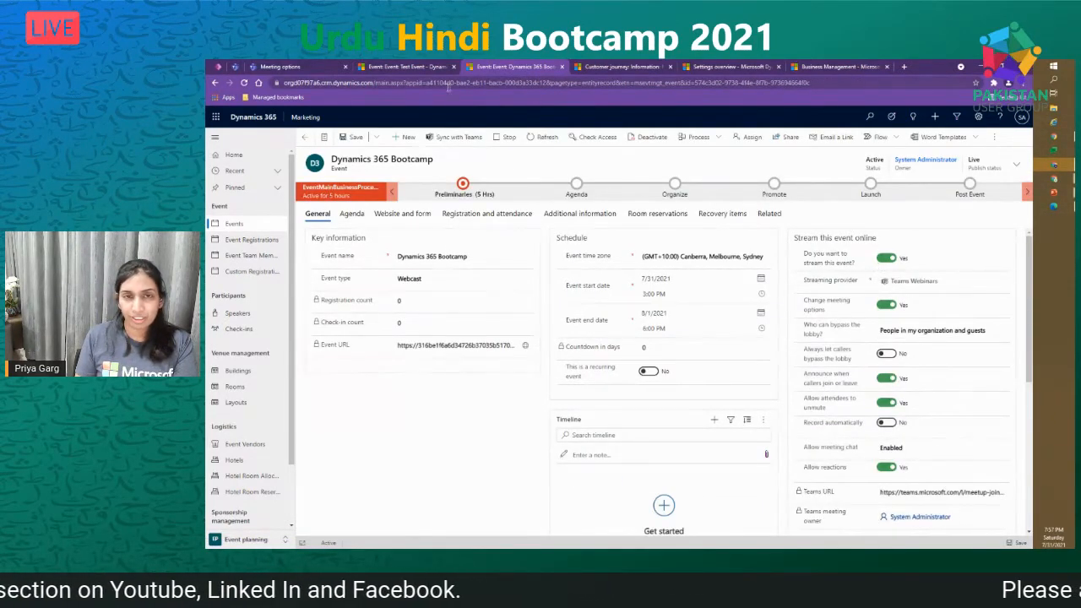
scroll(913, 500, down, 2)
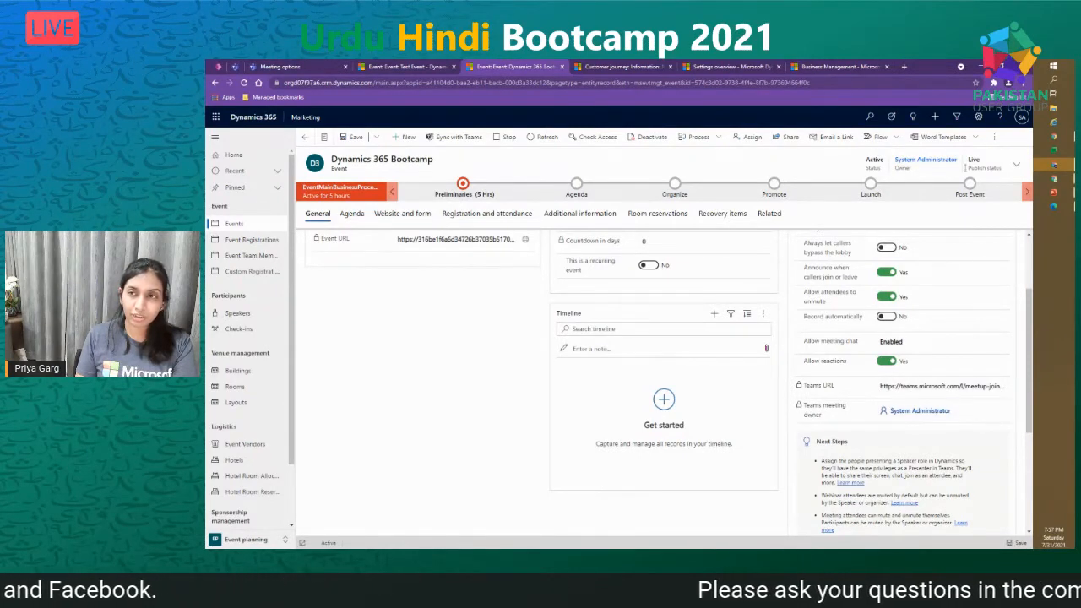
click(1022, 119)
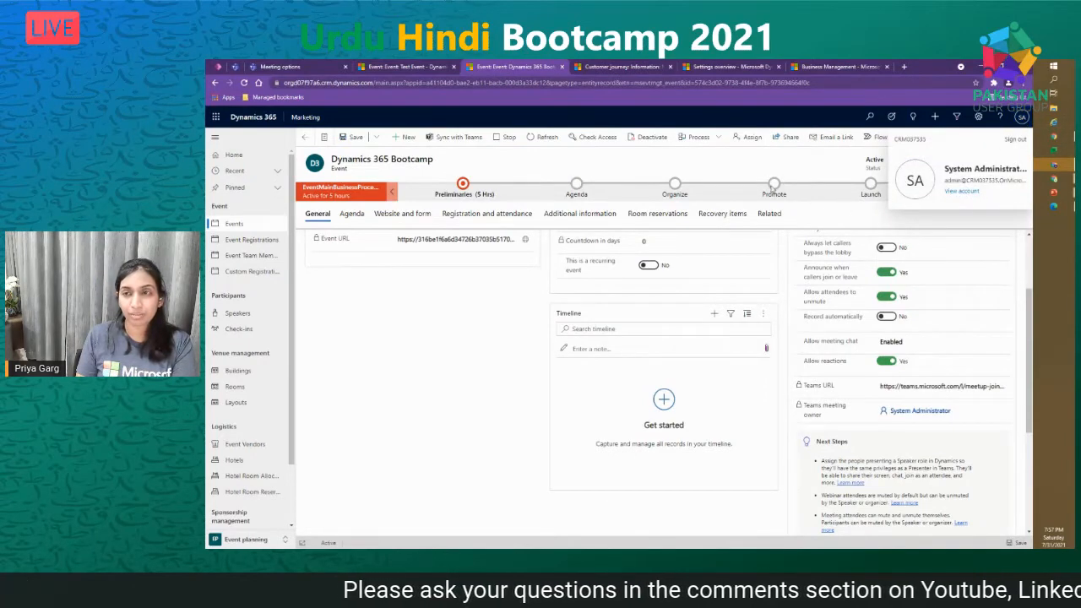
click(796, 173)
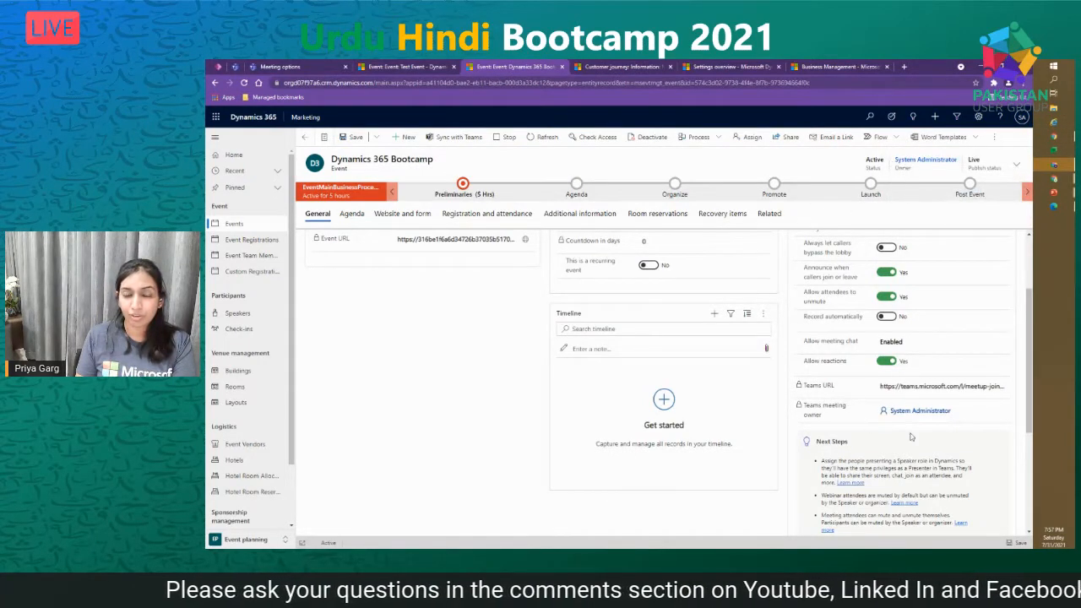
scroll(1001, 414, up, 2)
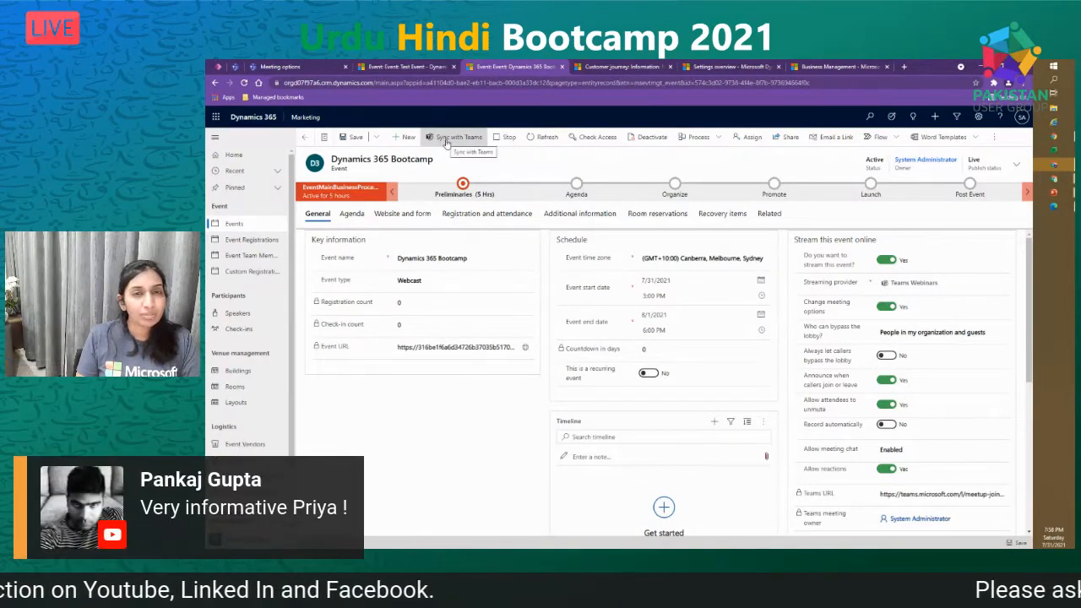
- Sync Test Event with Teams to generate its meeting link, then switch to the Bootcamp tab
click(425, 67)
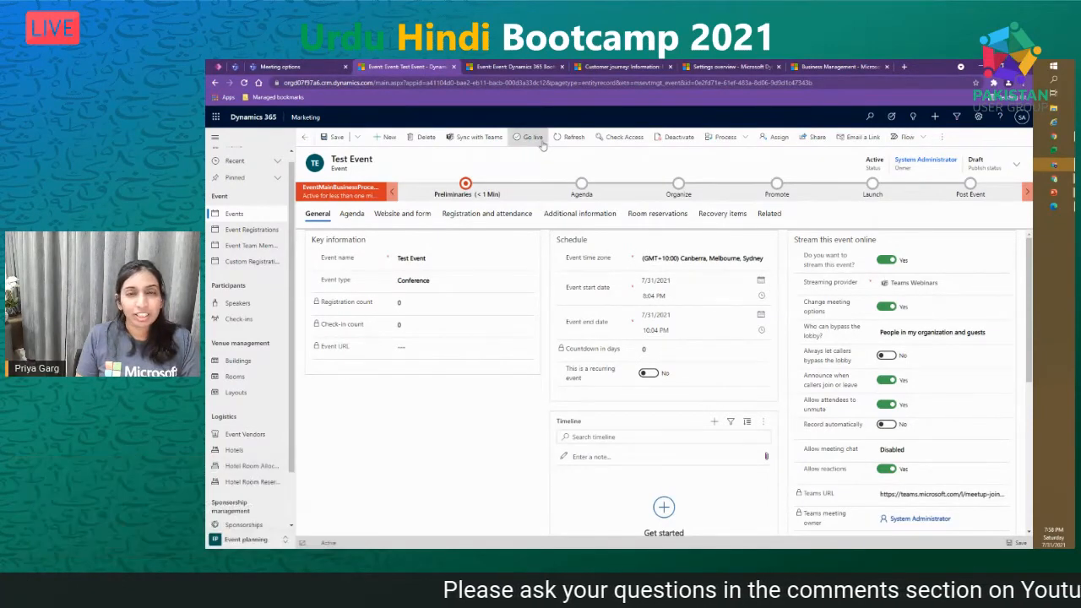
click(498, 139)
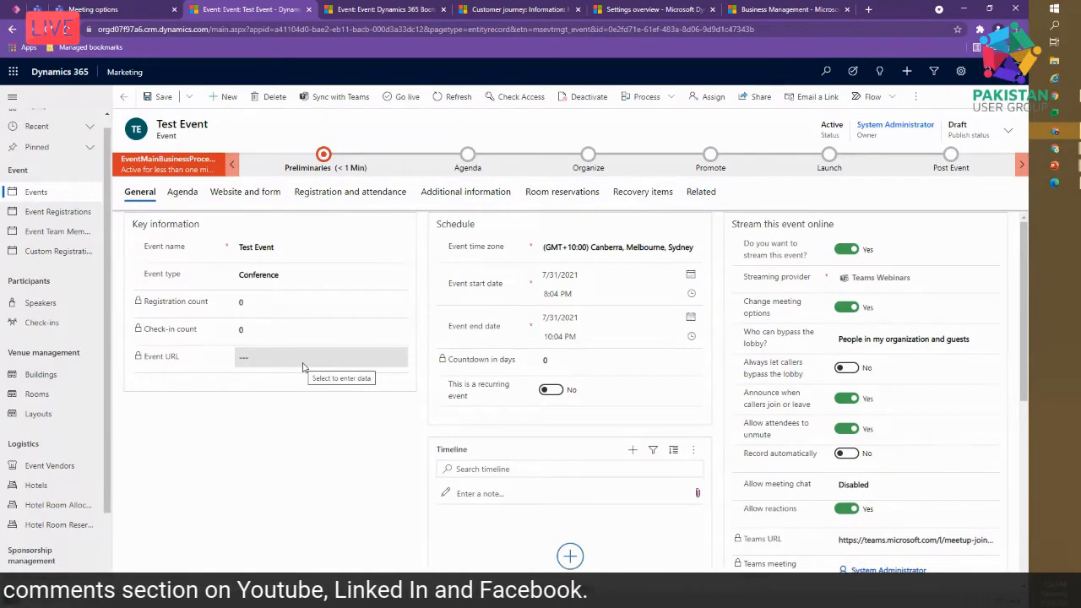
click(403, 8)
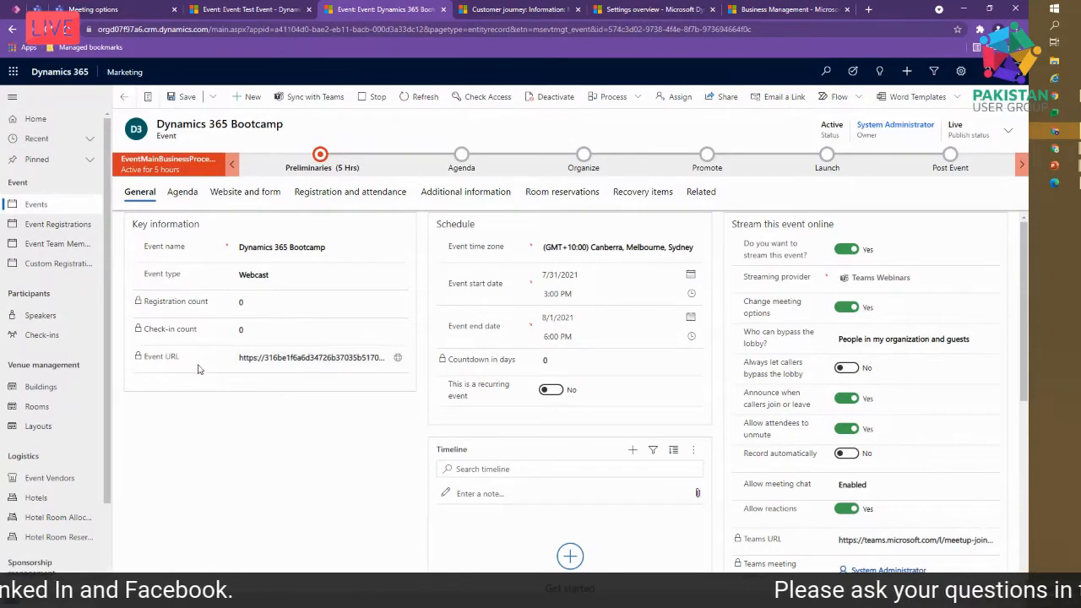
- Open the Dynamics 365 Bootcamp public event page from the Event URL globe icon
click(398, 360)
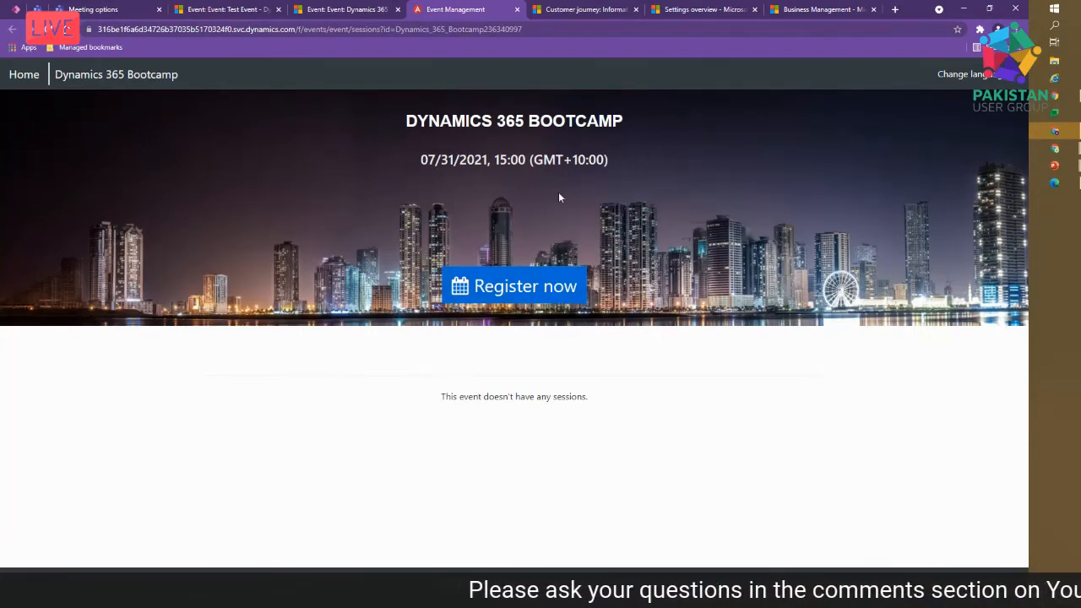
- Start registering for the Bootcamp event and go through the registration form's fields
click(526, 291)
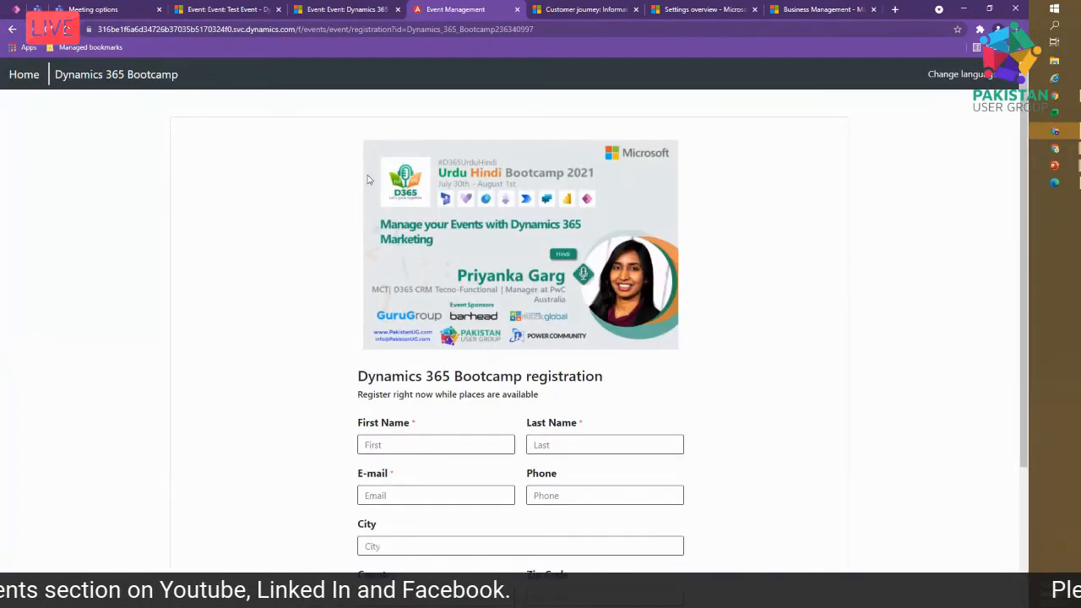
scroll(737, 334, down, 3)
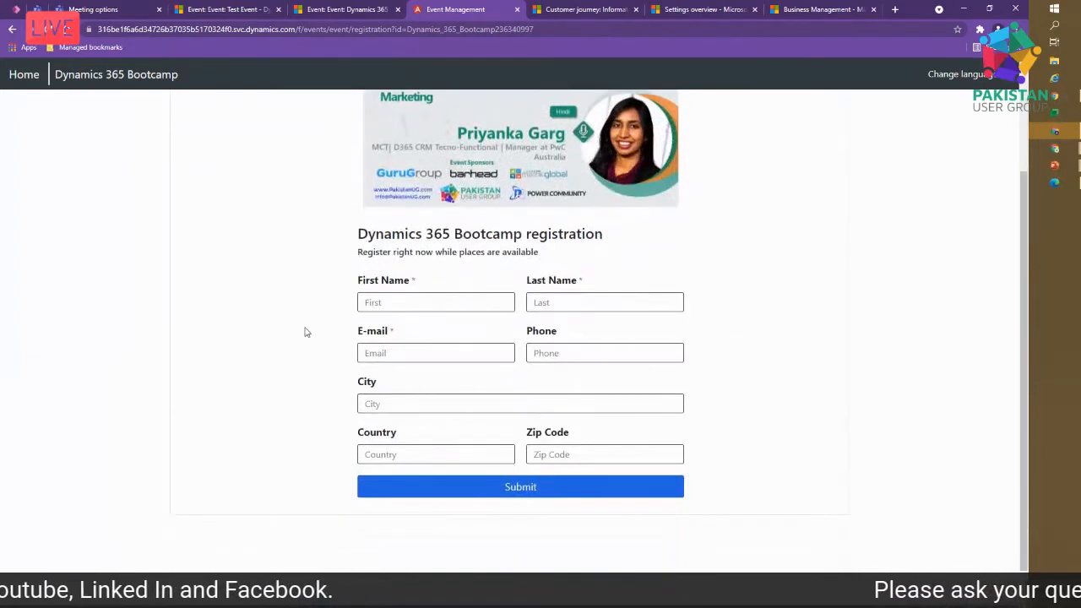
click(422, 306)
click(610, 305)
click(434, 351)
click(594, 347)
click(409, 305)
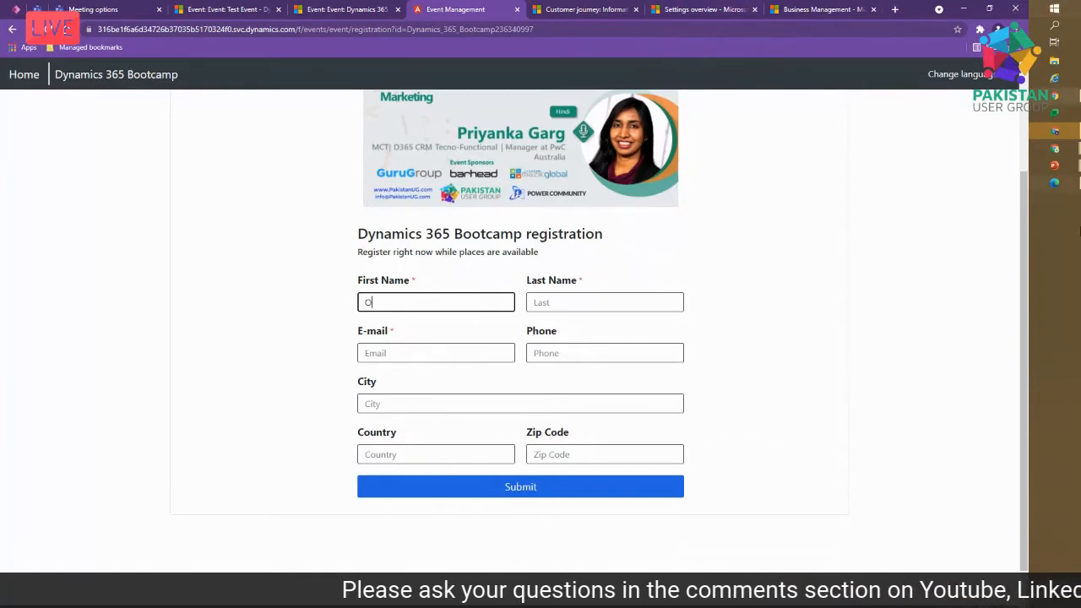
- Fill in the registrant's first name, last name and e-mail
key(Tab)
key(Tab)
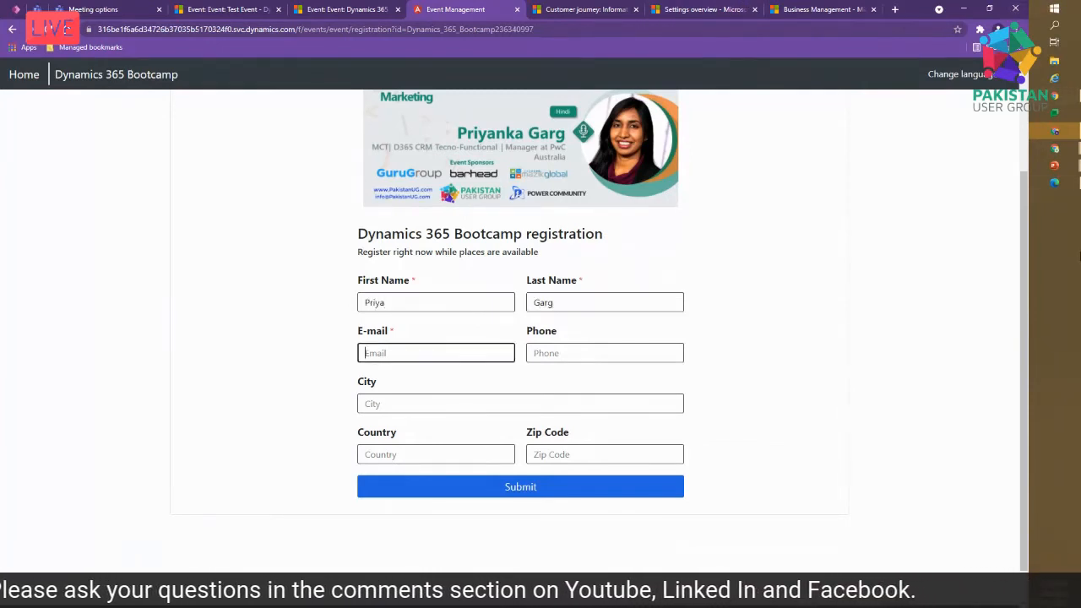
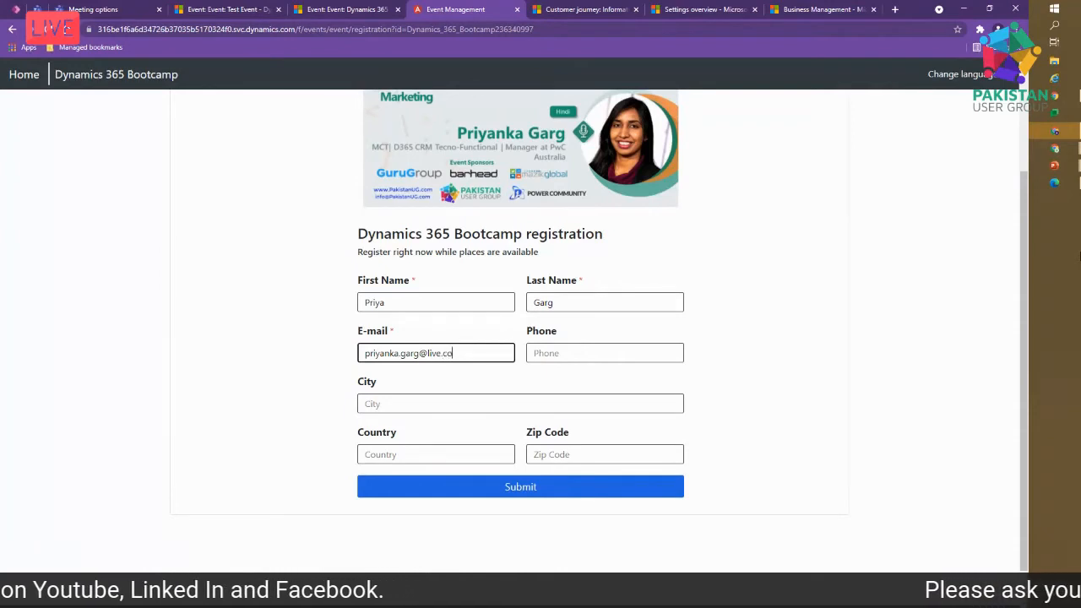
key(Tab)
key(Tab)
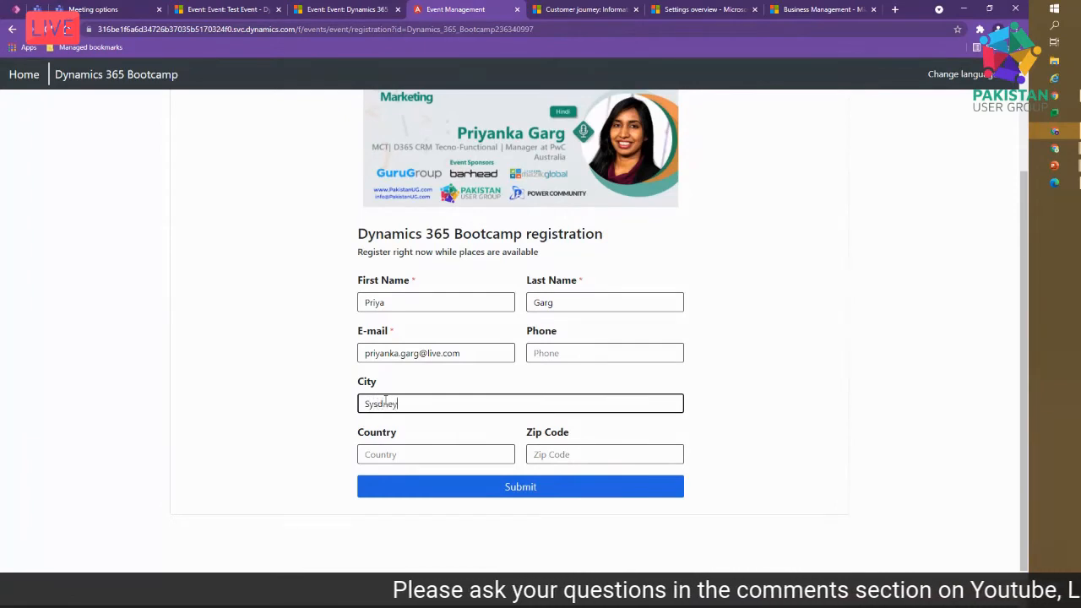
- Correct City to Sydney, set Country to Australia, submit, and return to the event record
scroll(385, 403, down, 1)
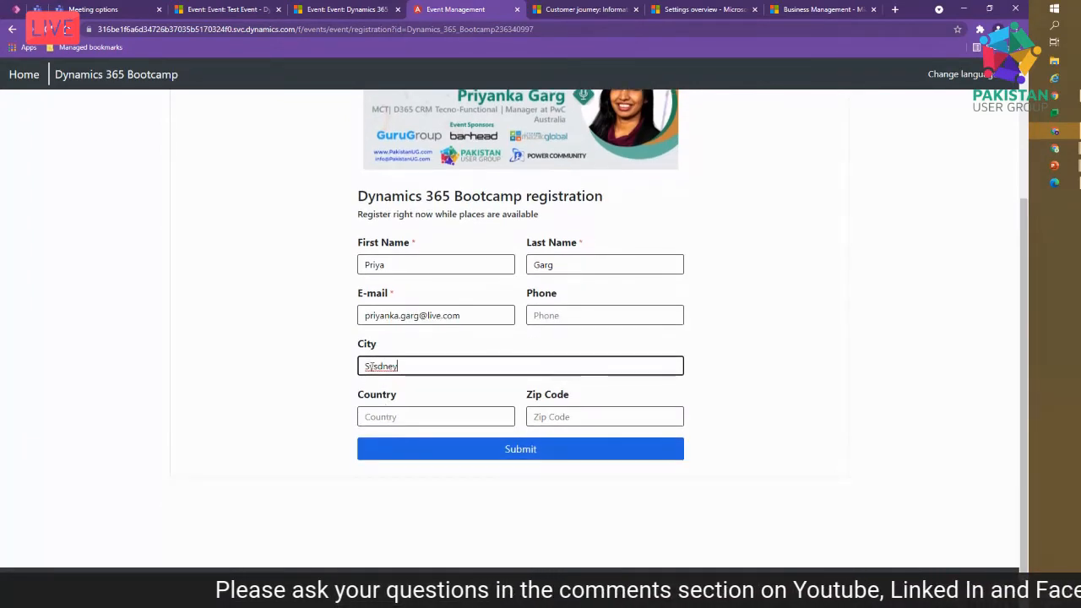
key(BackSpace)
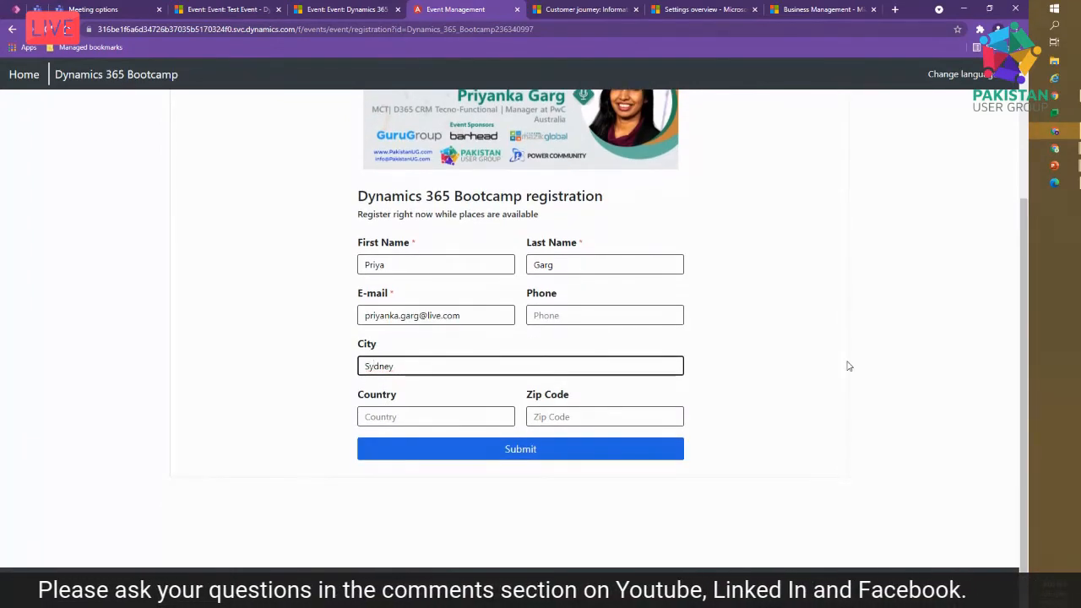
click(427, 418)
text(Australia)
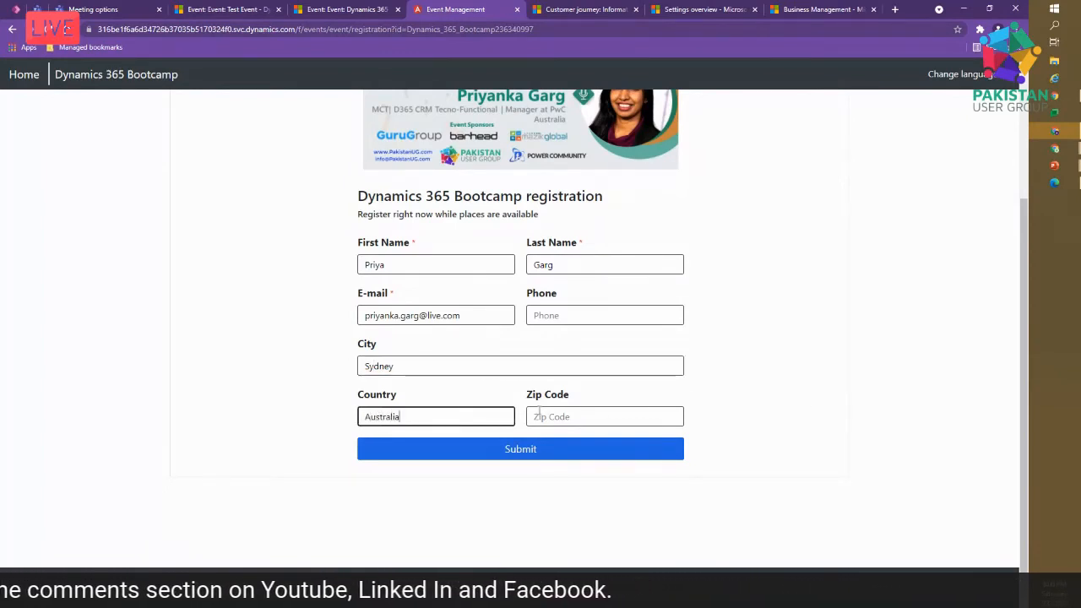
click(557, 451)
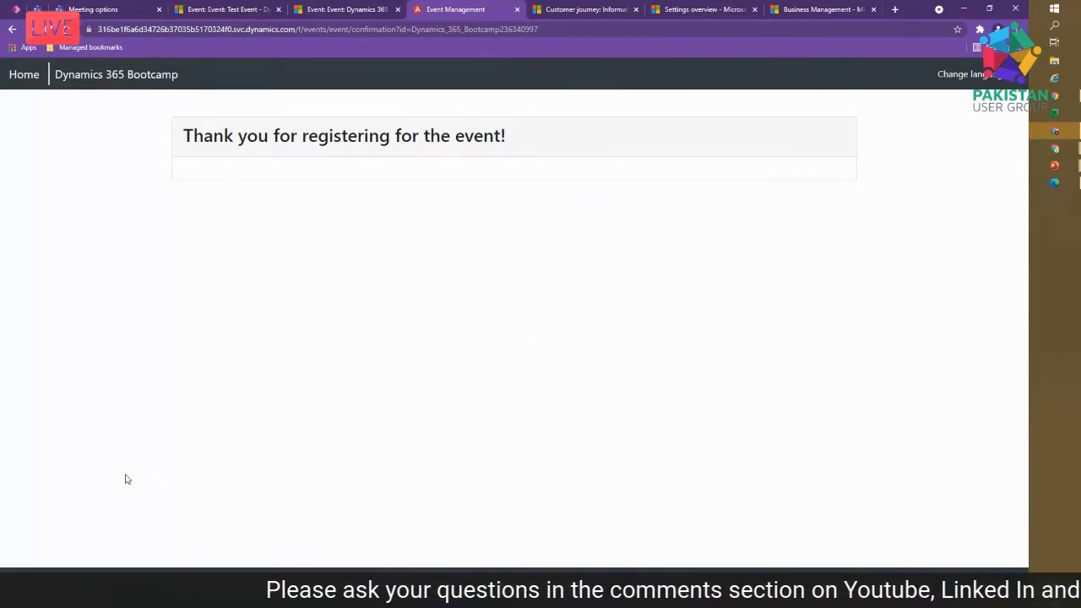
click(342, 10)
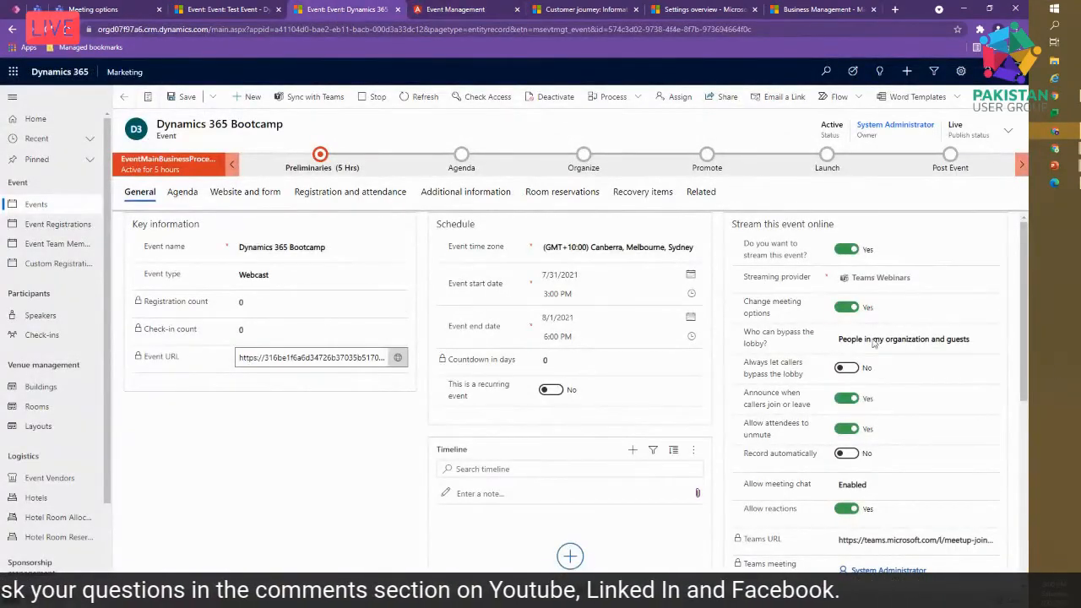
- Browse the Bootcamp event's Agenda and General tabs, then open its Website and form settings
click(181, 192)
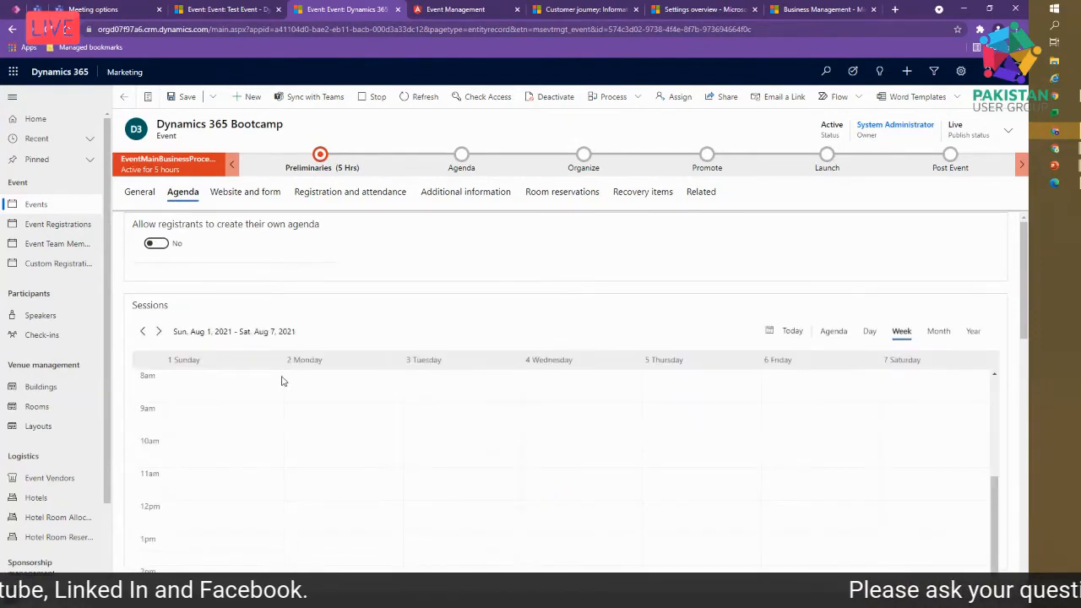
click(142, 196)
click(182, 194)
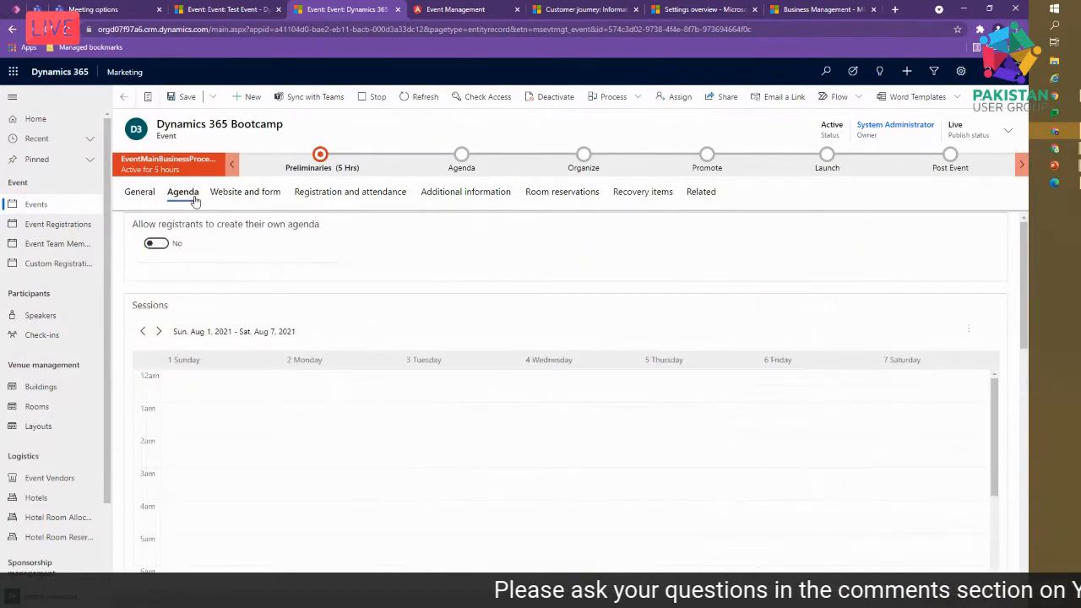
drag(1017, 258, 1010, 321)
click(230, 194)
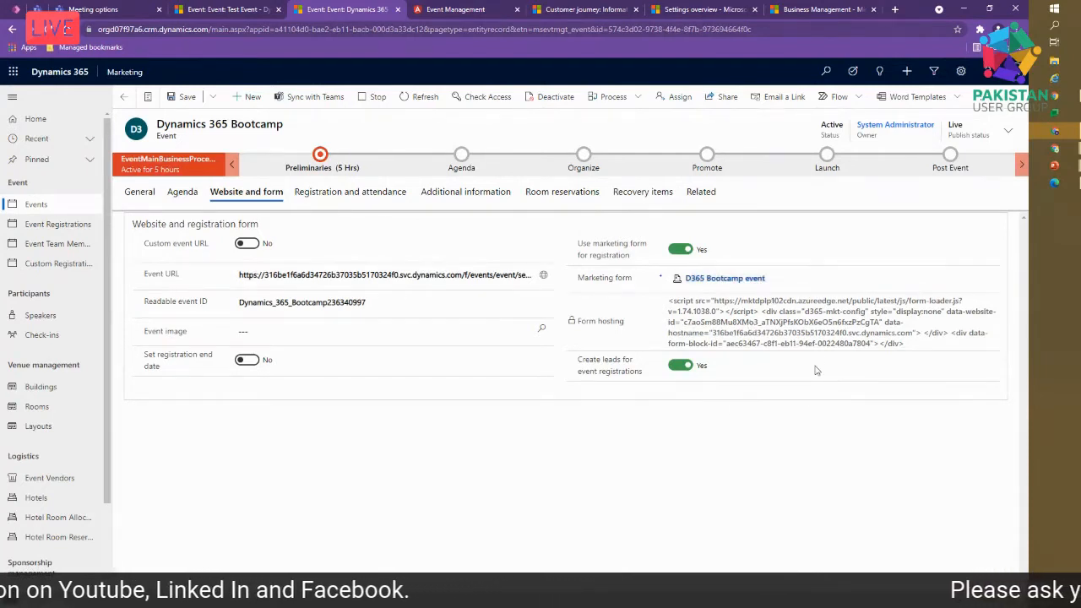
- Open the 'D365 Bootcamp event' marketing form, look through its preview, and choose Edit
click(716, 279)
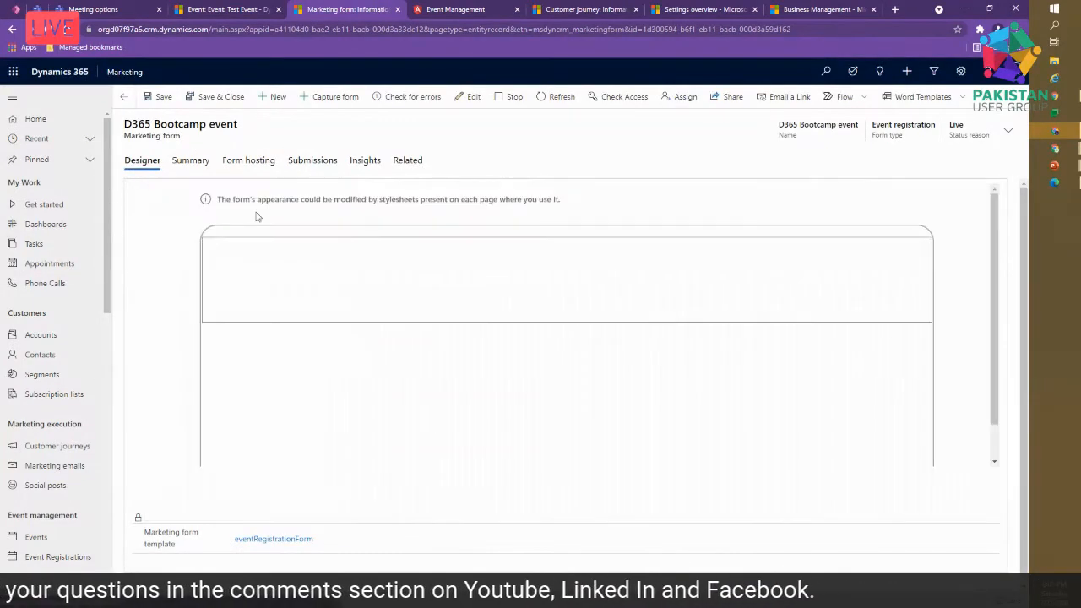
scroll(532, 277, down, 2)
scroll(518, 355, up, 3)
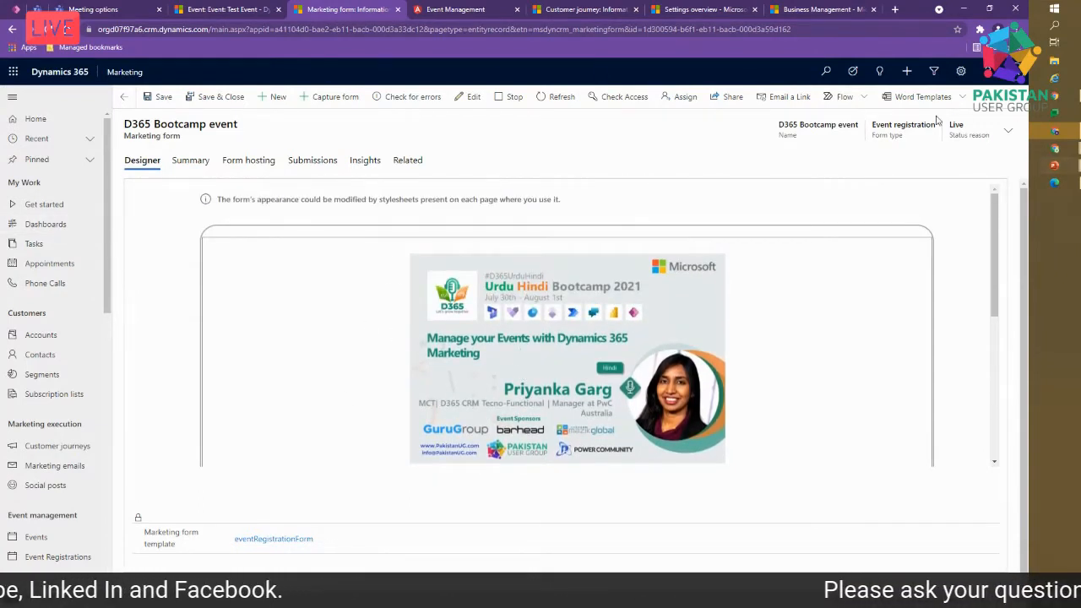
scroll(533, 282, down, 5)
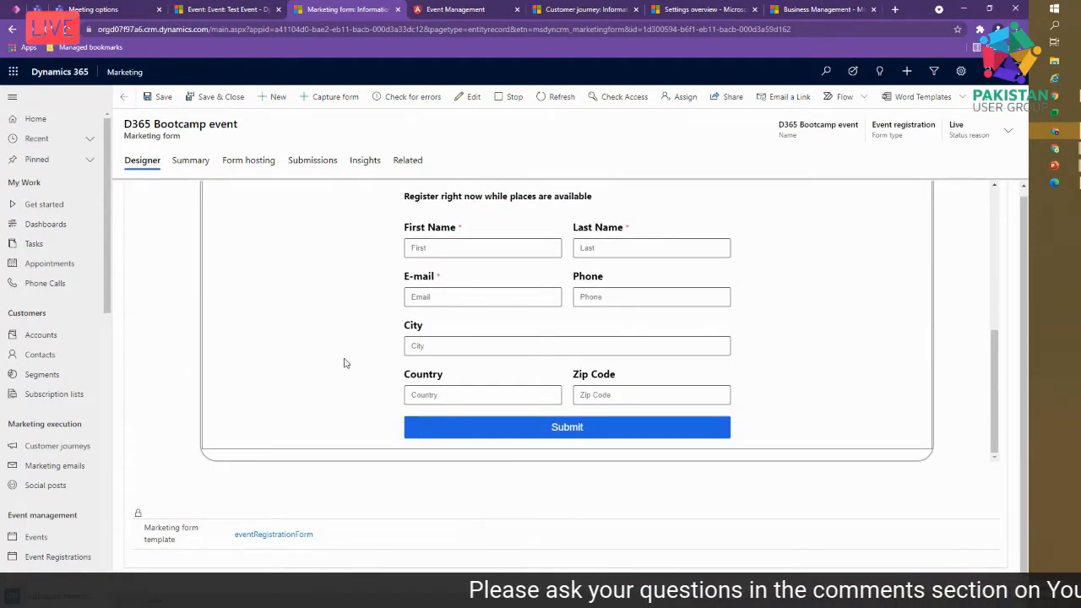
scroll(367, 356, up, 5)
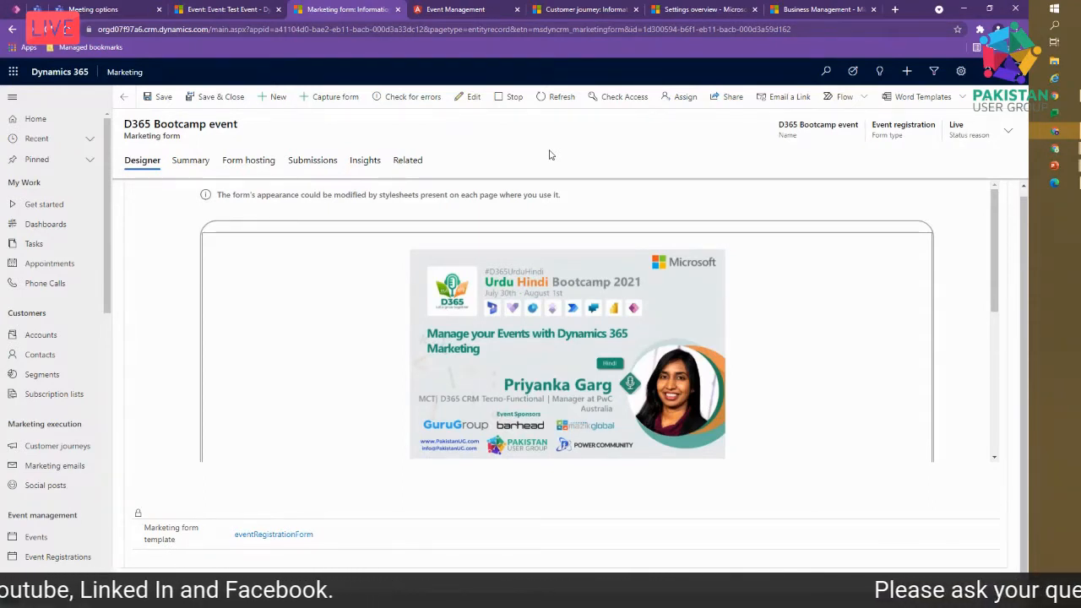
click(470, 98)
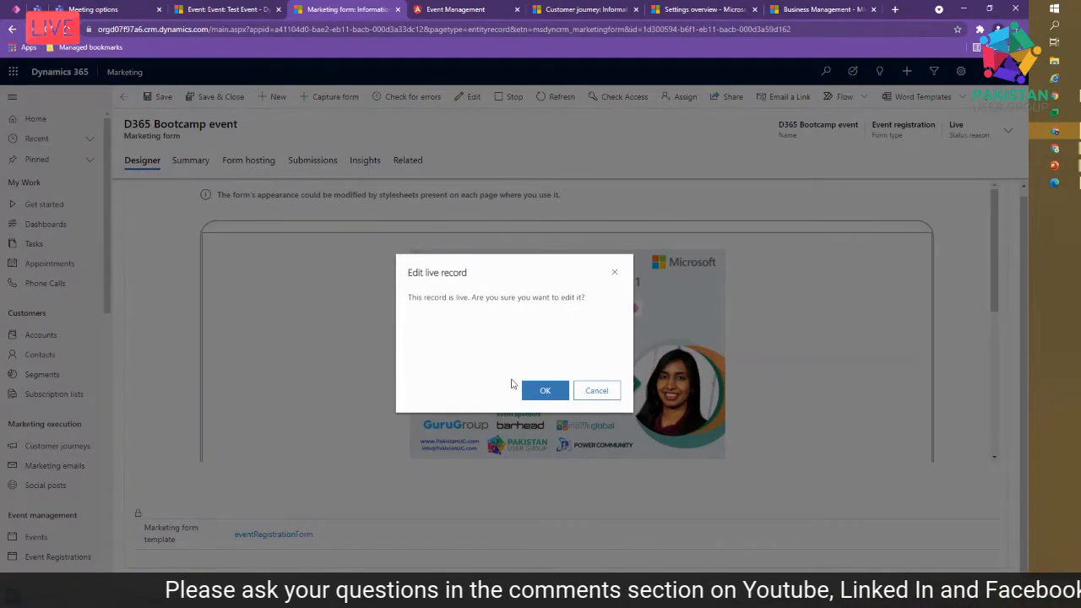
- Confirm editing the live form, delete the Country, Zip Code and City fields, and save
click(545, 391)
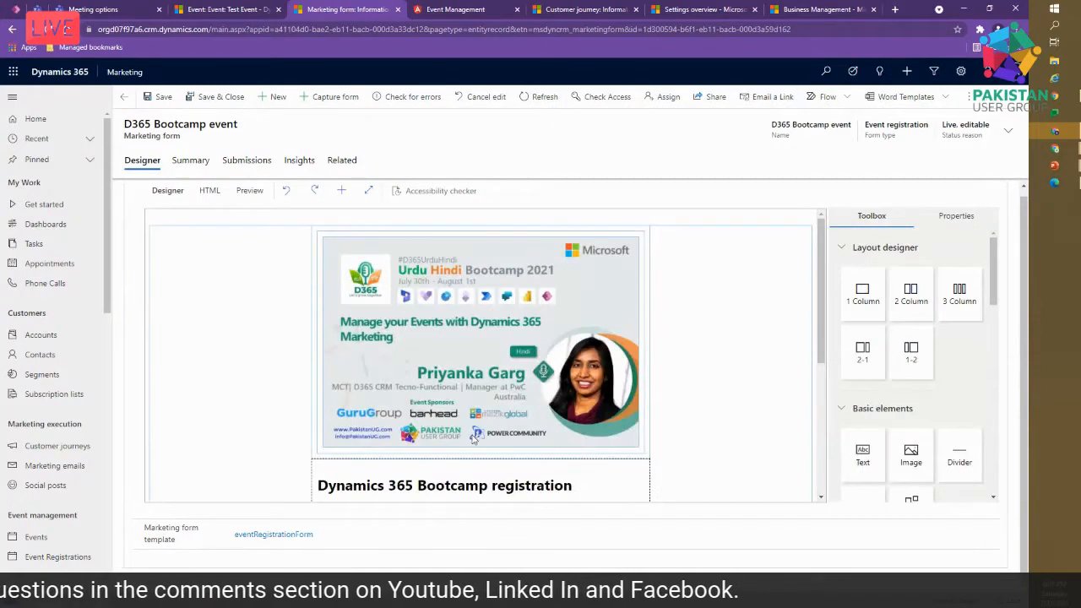
scroll(342, 454, down, 3)
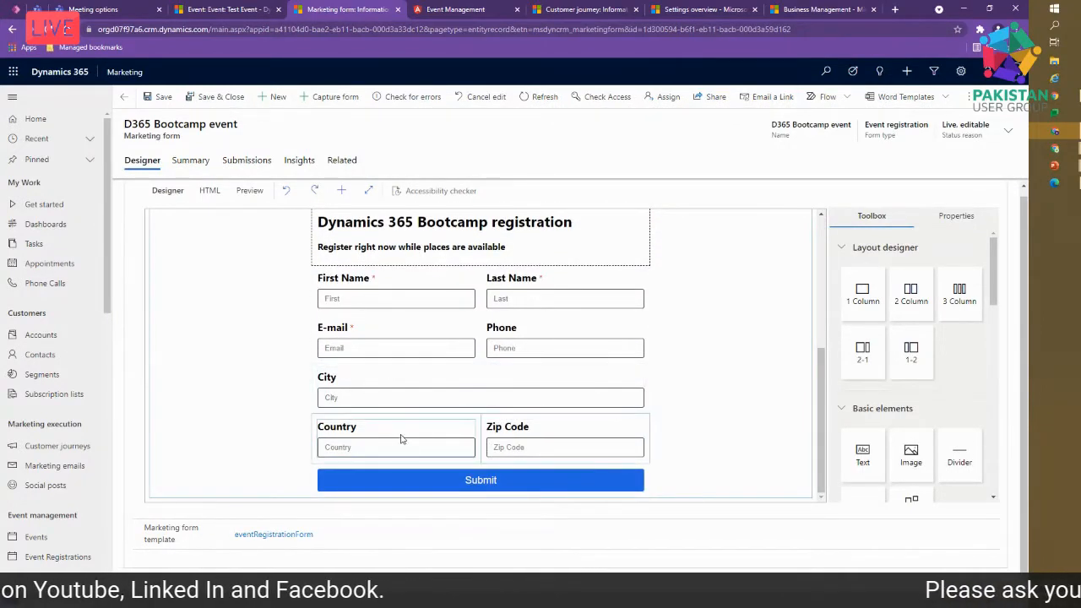
click(404, 433)
click(452, 415)
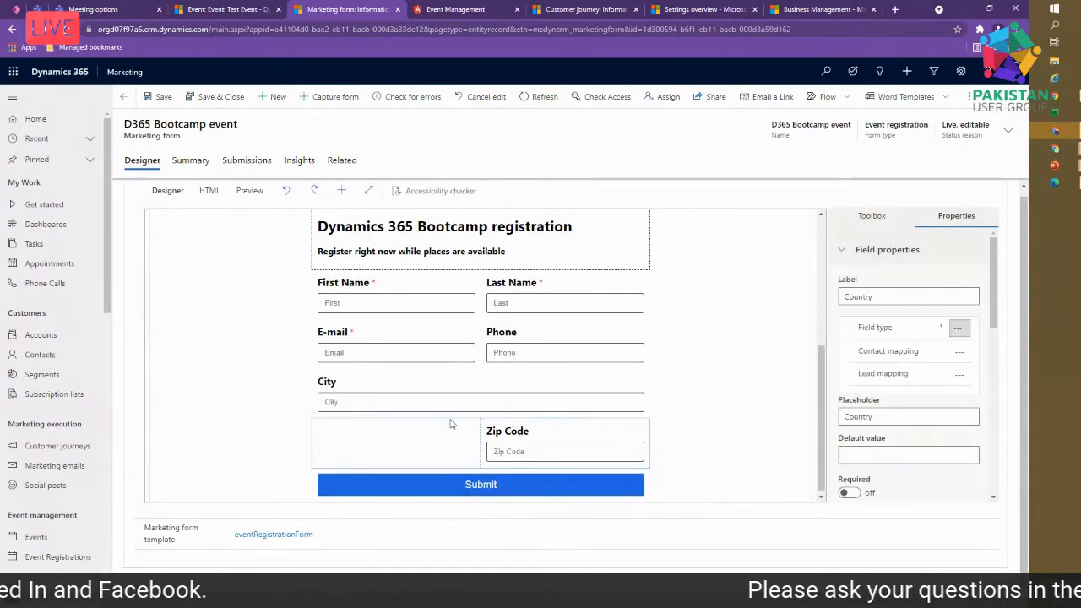
click(579, 431)
click(621, 416)
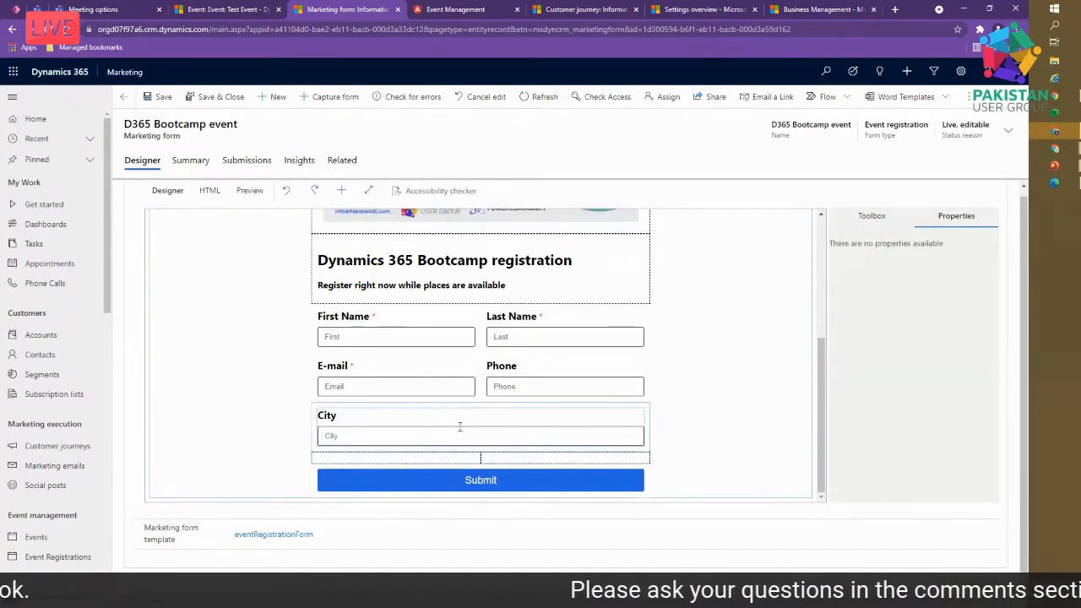
click(462, 430)
click(622, 406)
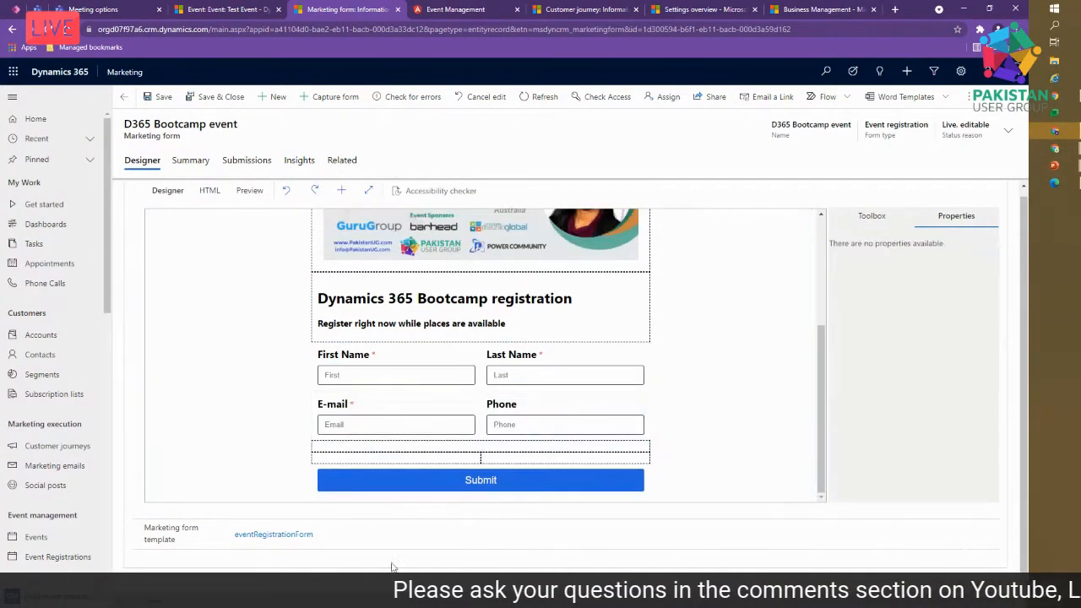
click(159, 99)
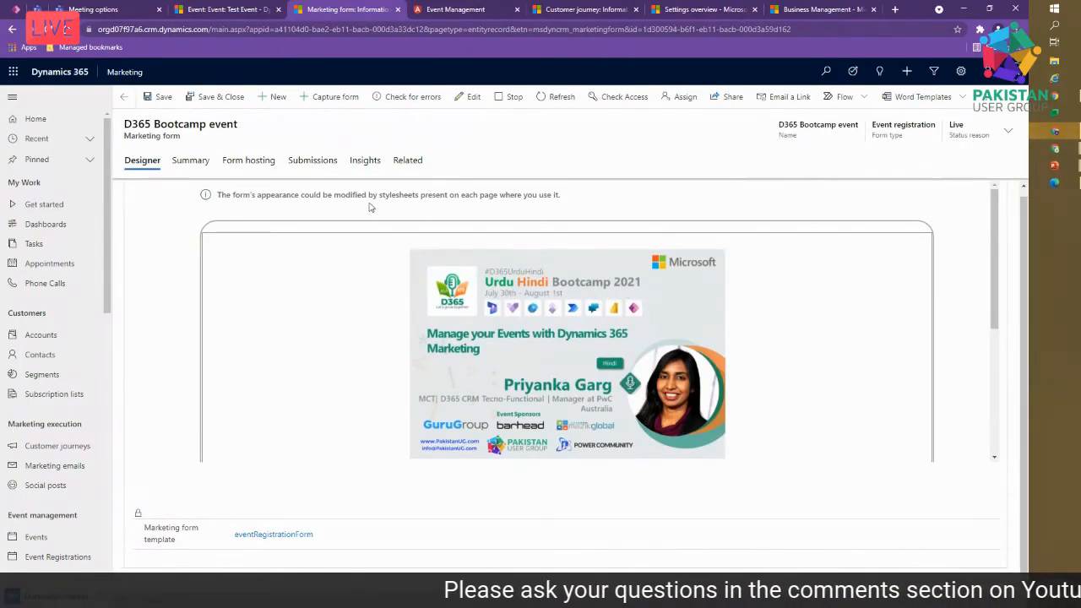
scroll(475, 369, down, 3)
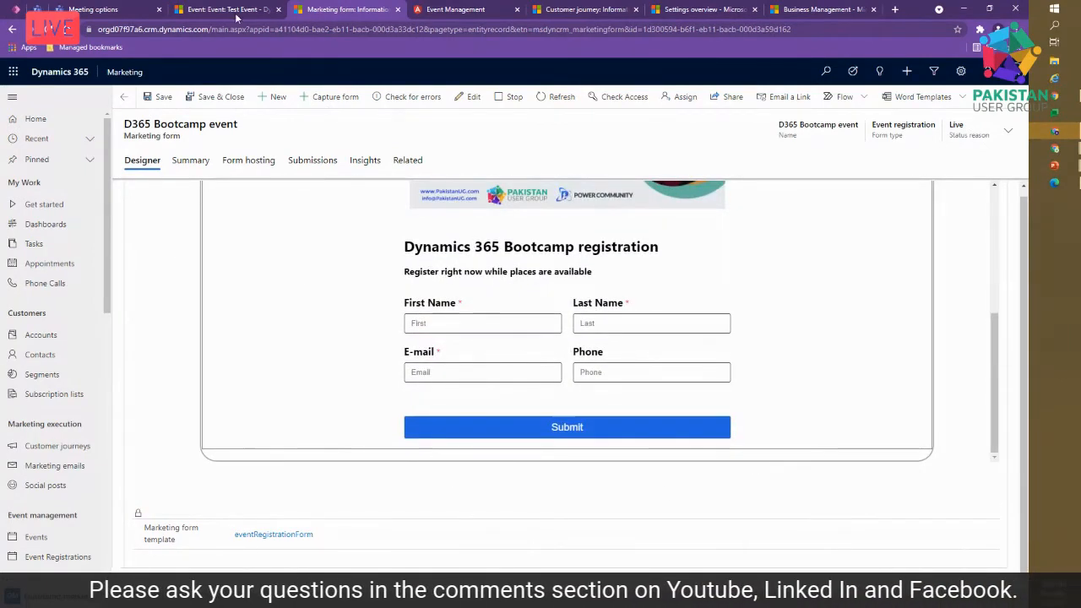
- Save and close the form, then review the Bootcamp event's form embed code and Readable event ID
click(221, 96)
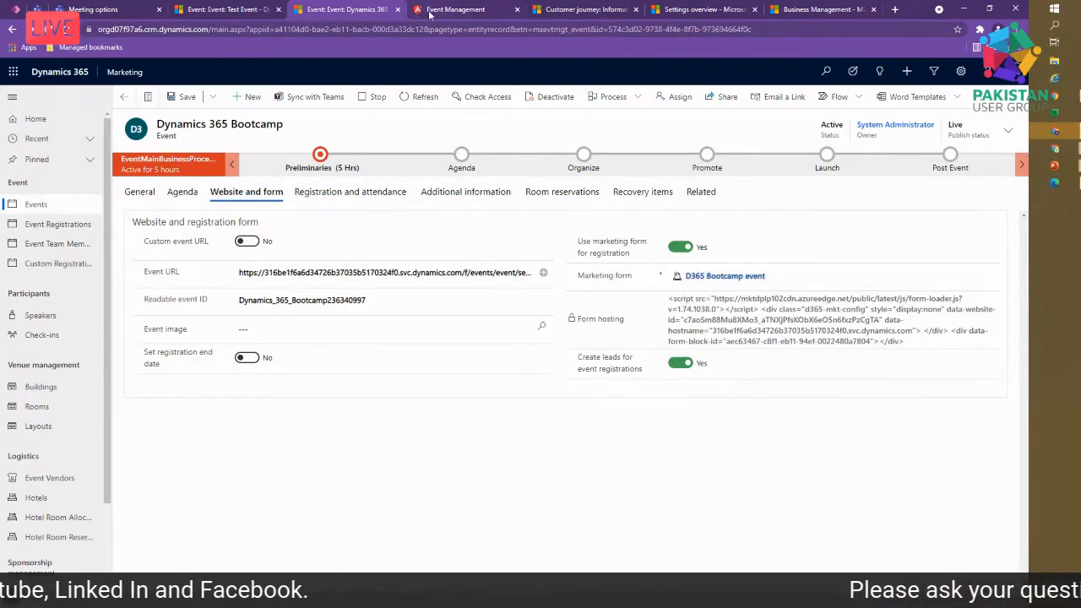
click(456, 9)
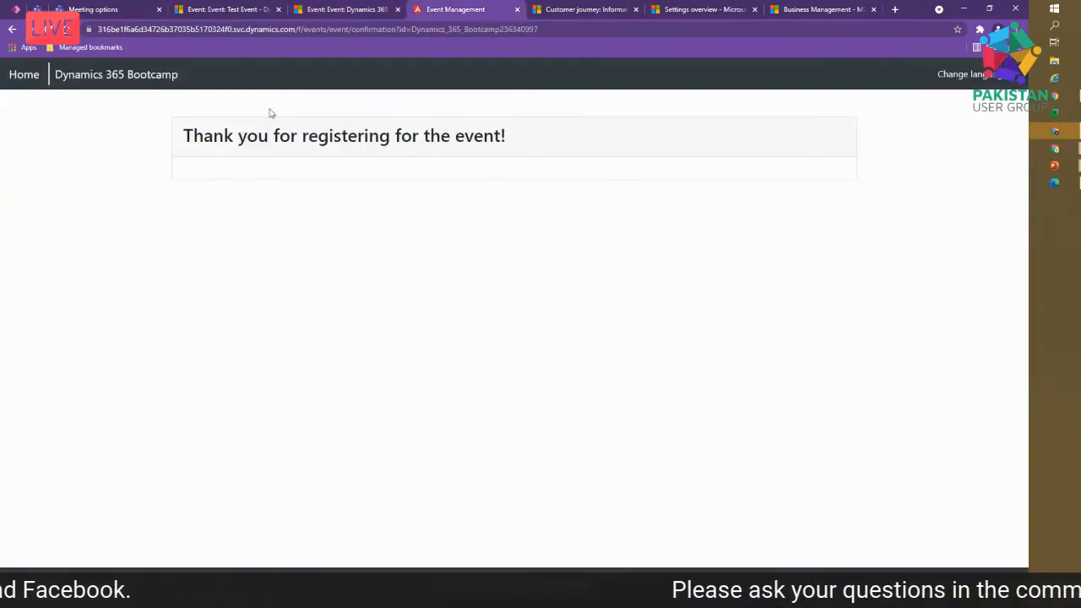
click(358, 9)
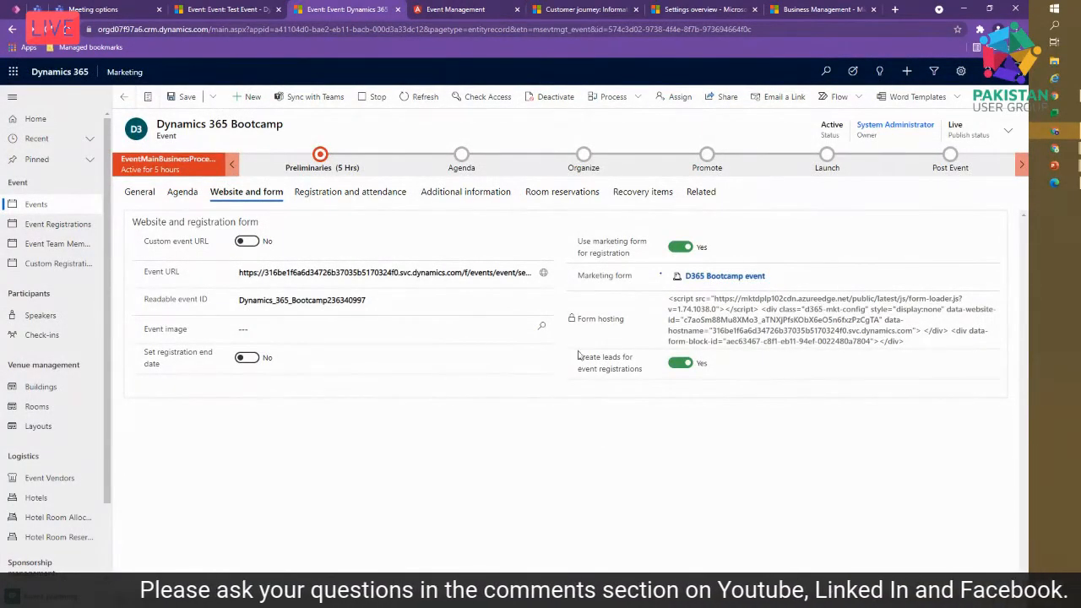
drag(910, 341, 663, 305)
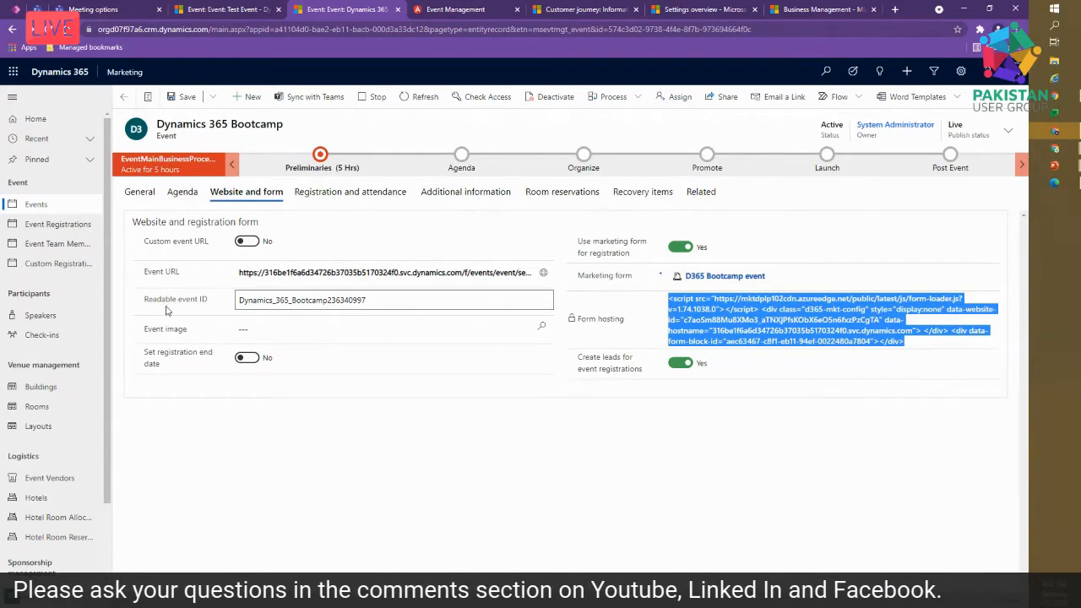
click(384, 299)
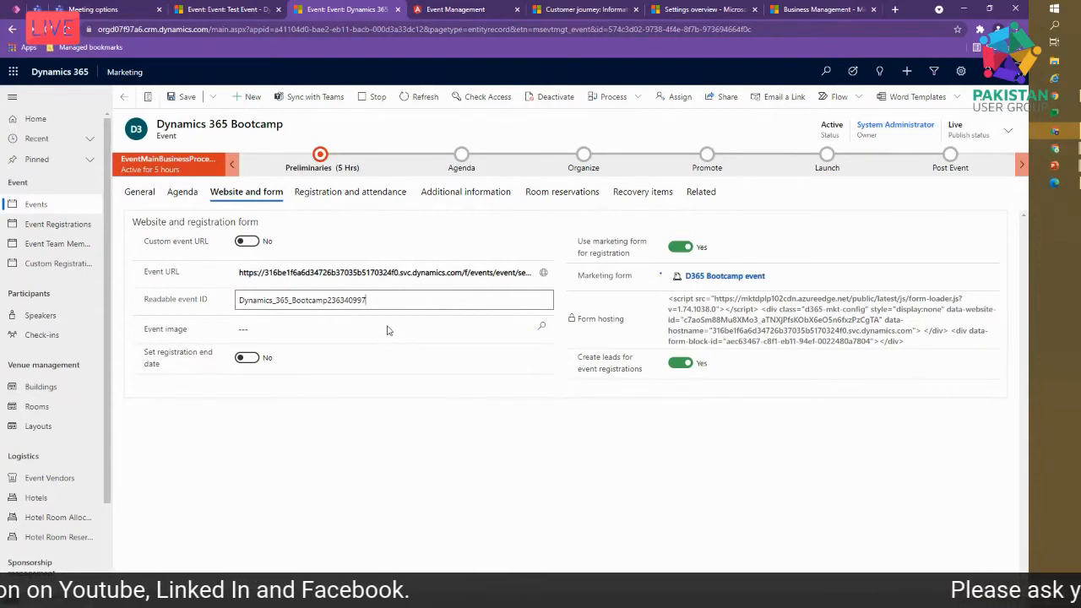
click(399, 301)
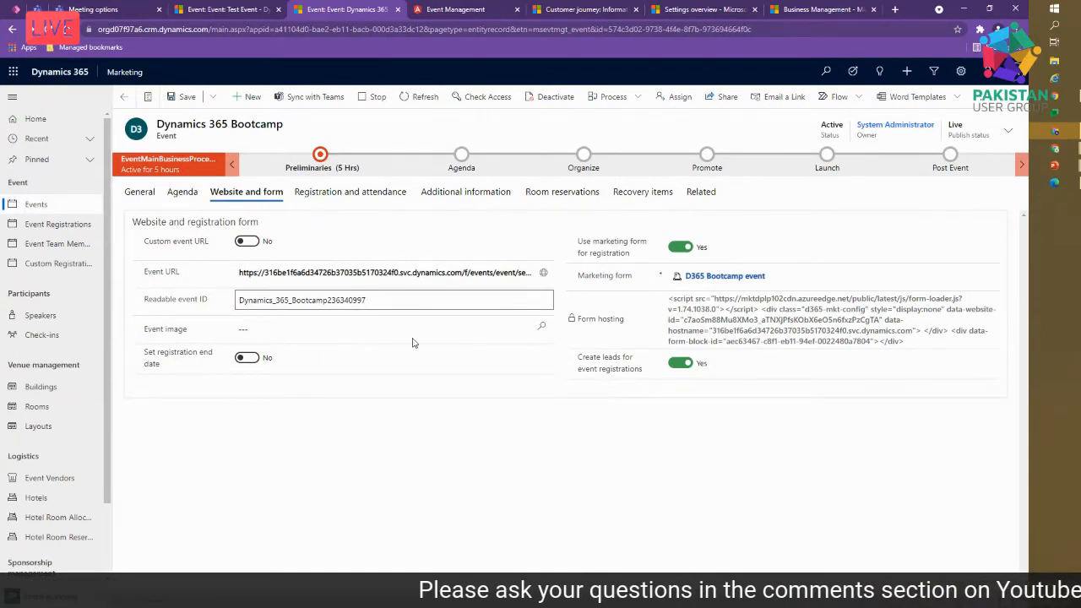
- View the Dynamics 365 Bootcamp page from the website's event list, then return to the record
click(433, 9)
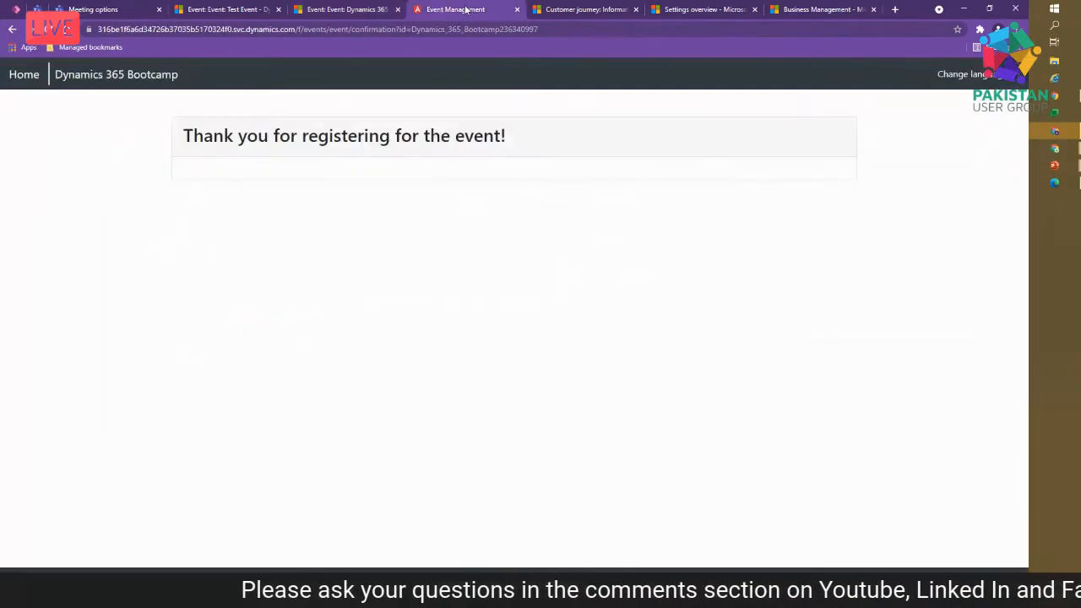
click(34, 74)
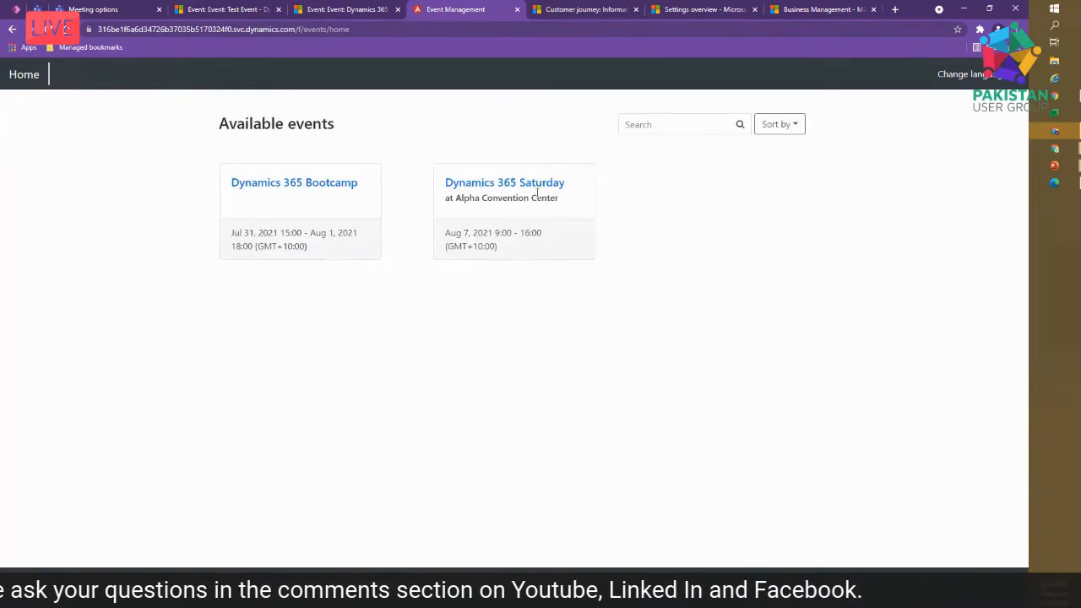
click(310, 190)
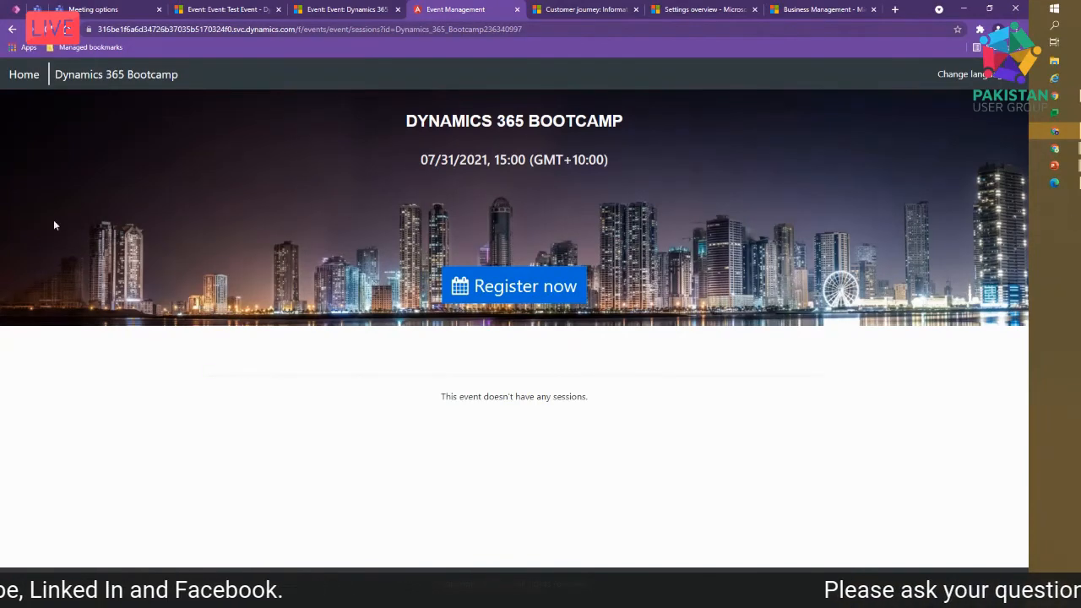
click(309, 15)
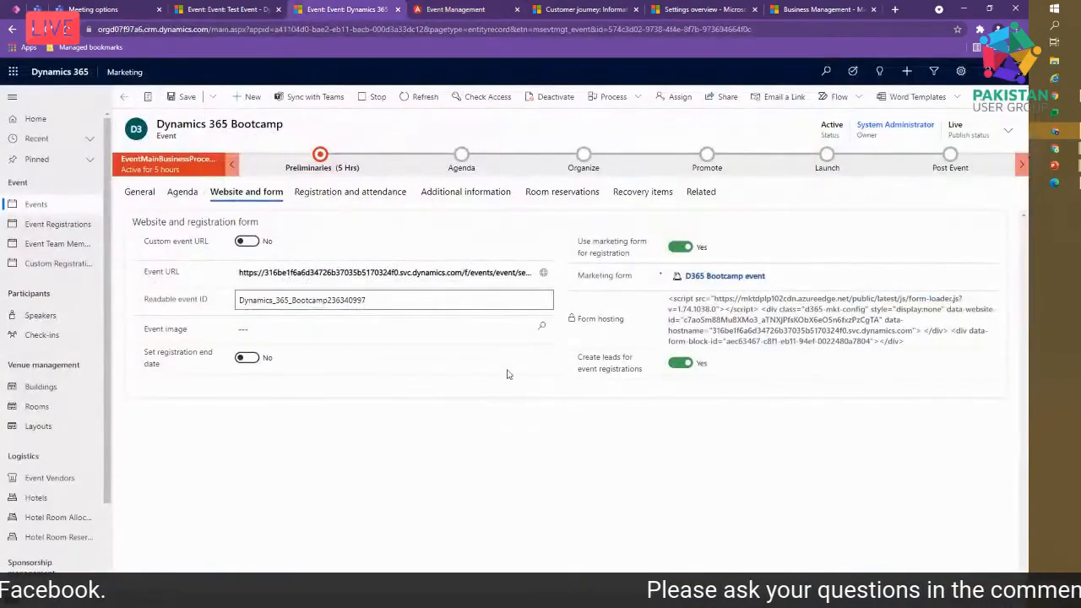
- Skip the event image, turn on a registration end date, and view the Bootcamp event's additional information
click(542, 327)
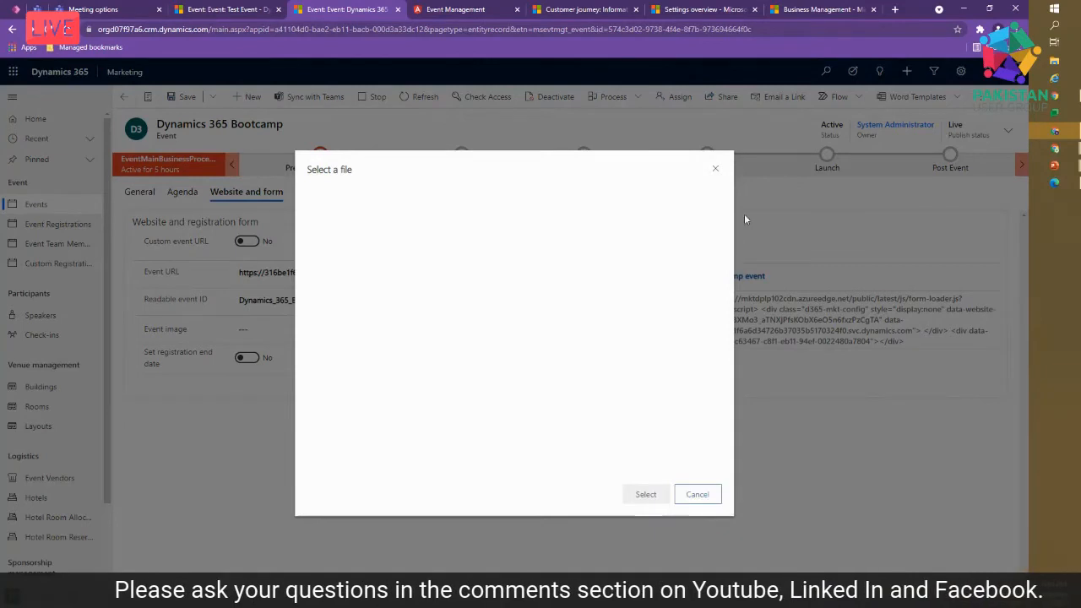
click(716, 170)
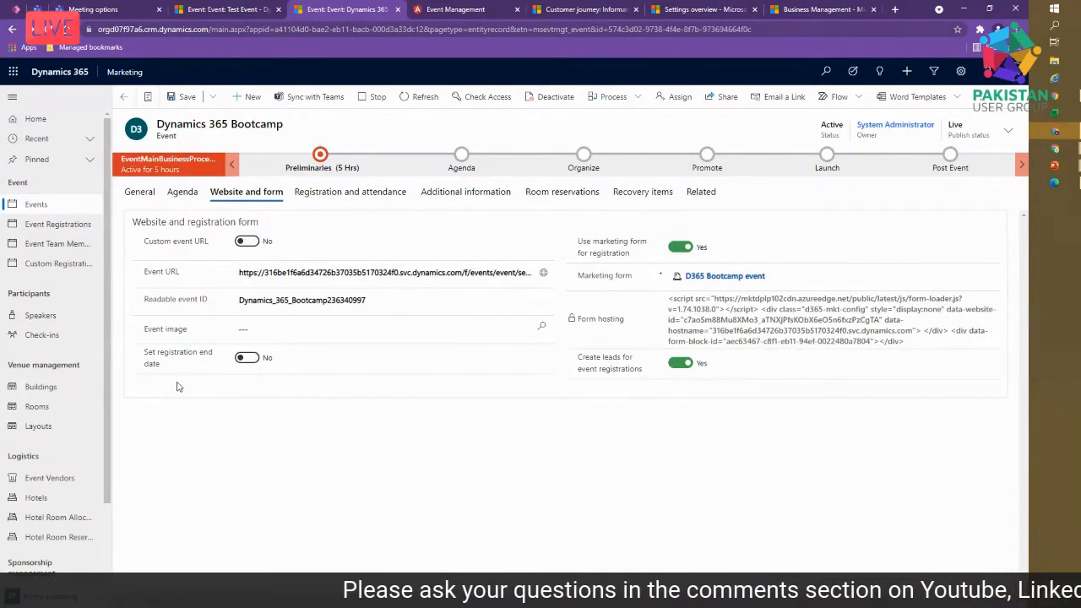
click(246, 359)
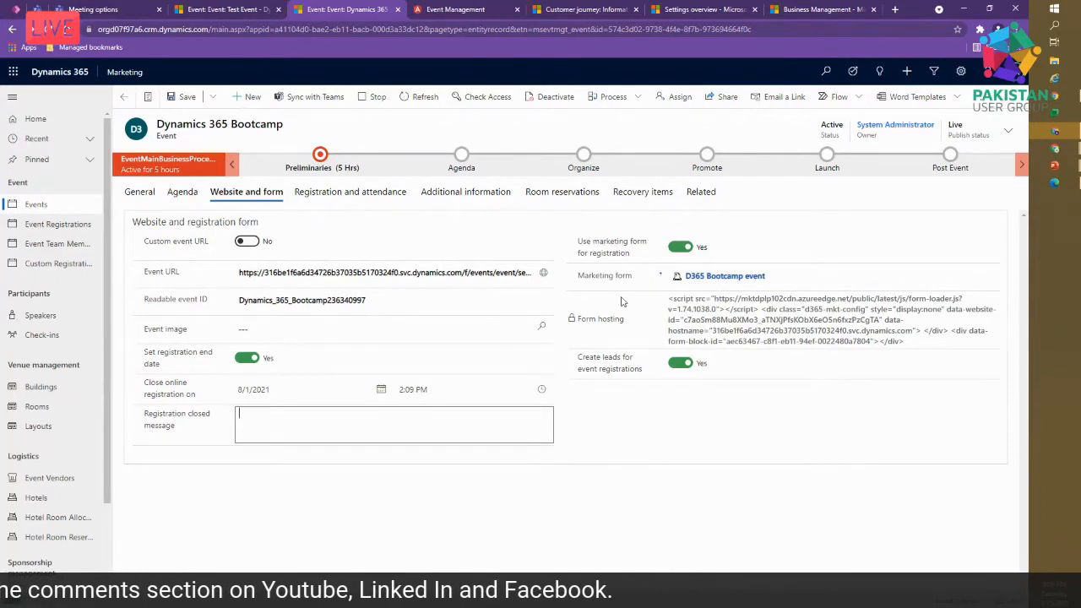
click(488, 192)
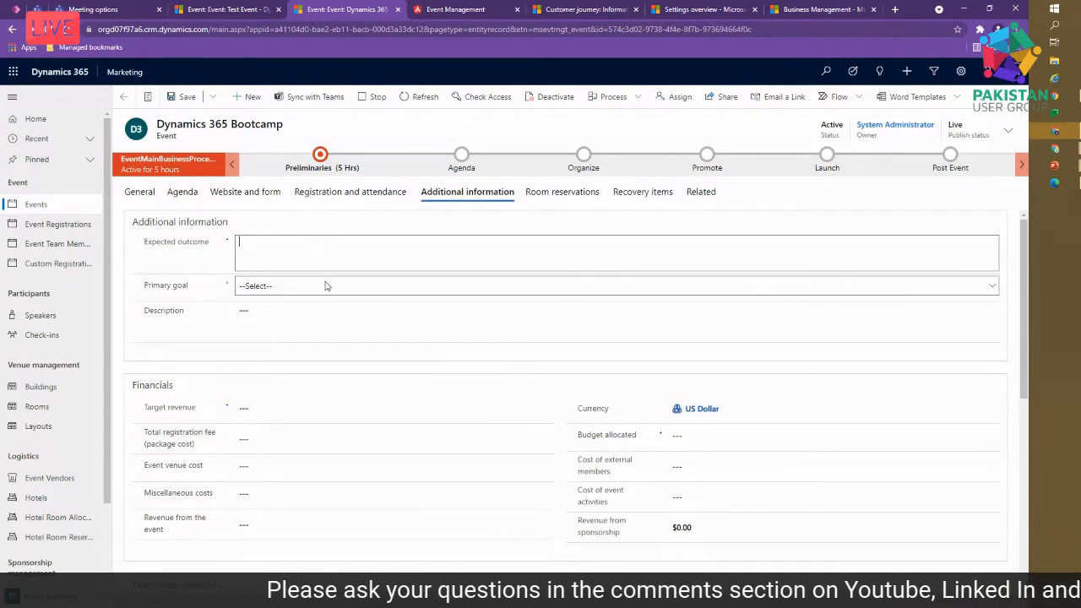
click(324, 292)
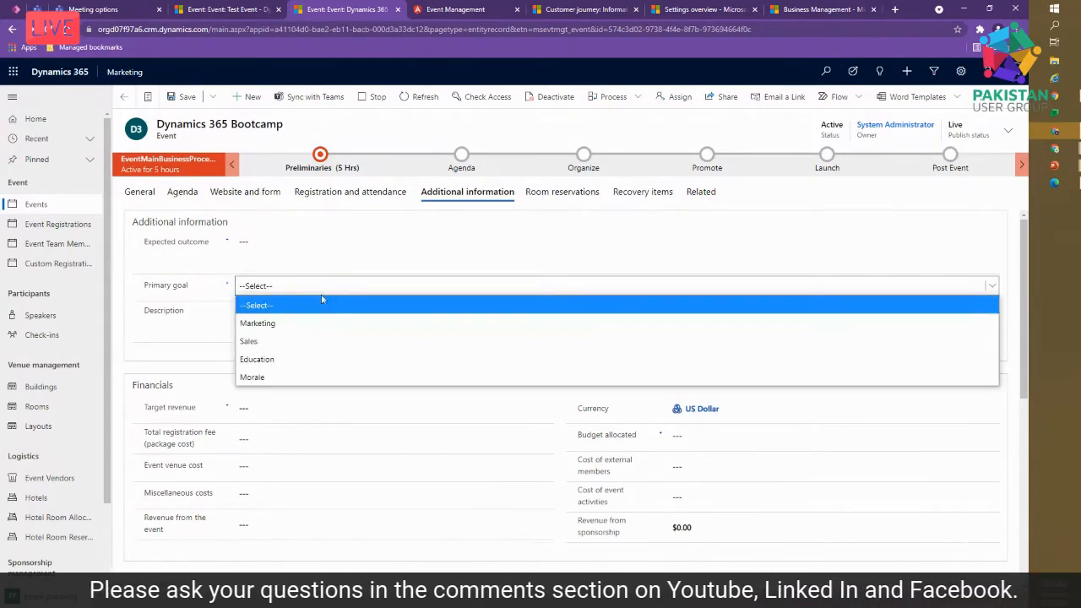
click(206, 340)
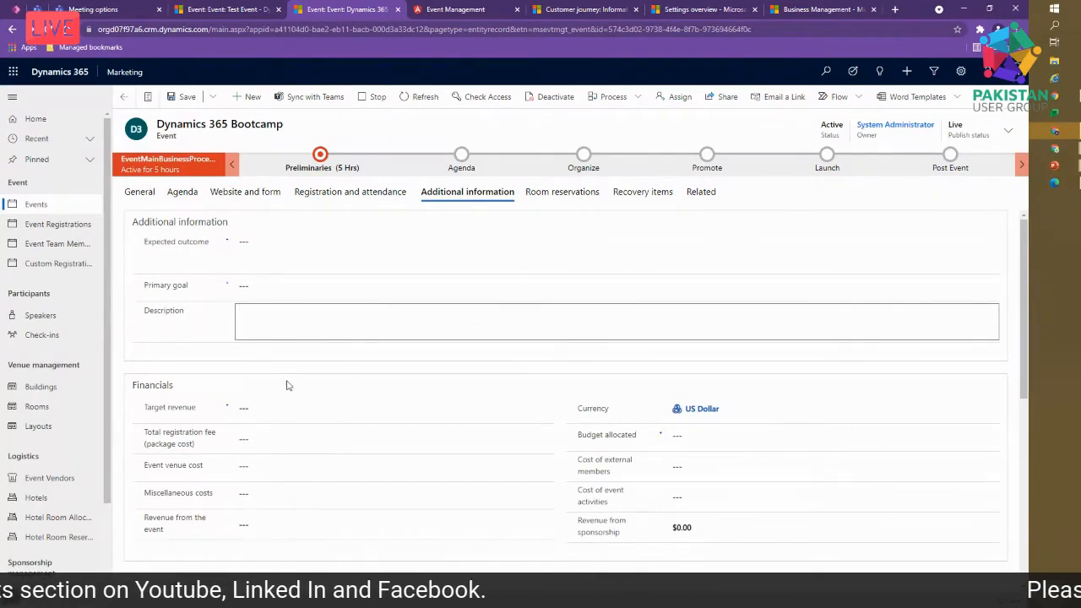
scroll(342, 432, down, 1)
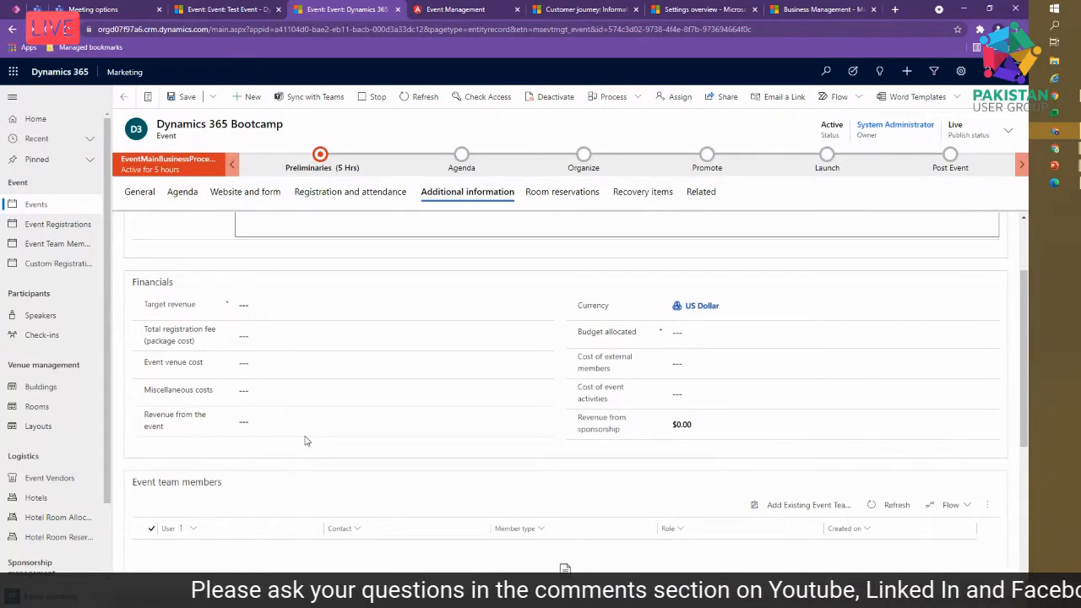
scroll(307, 440, down, 1)
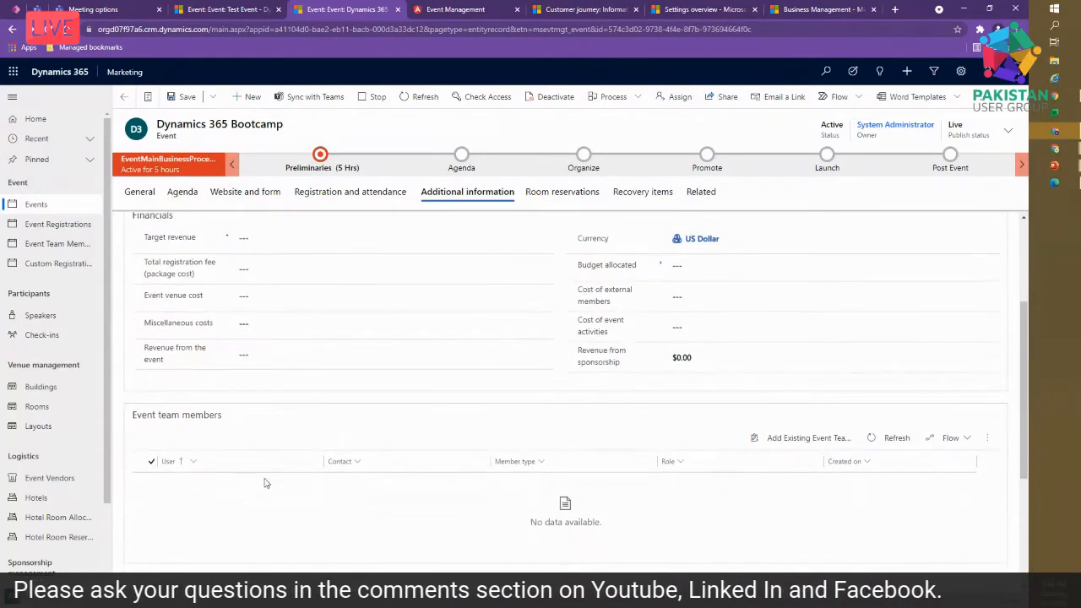
scroll(541, 482, down, 2)
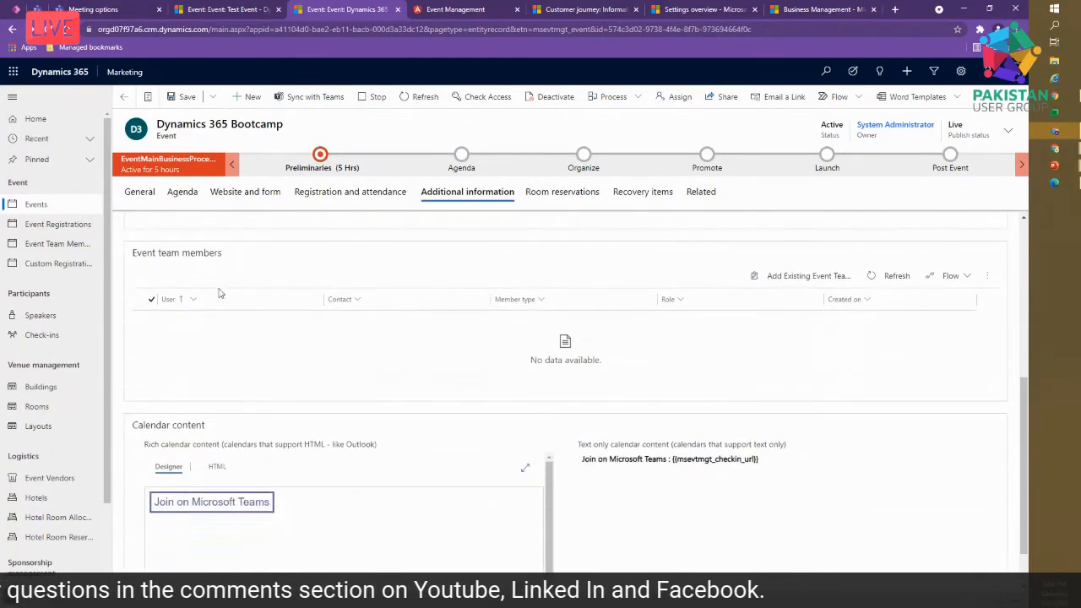
scroll(381, 350, up, 1)
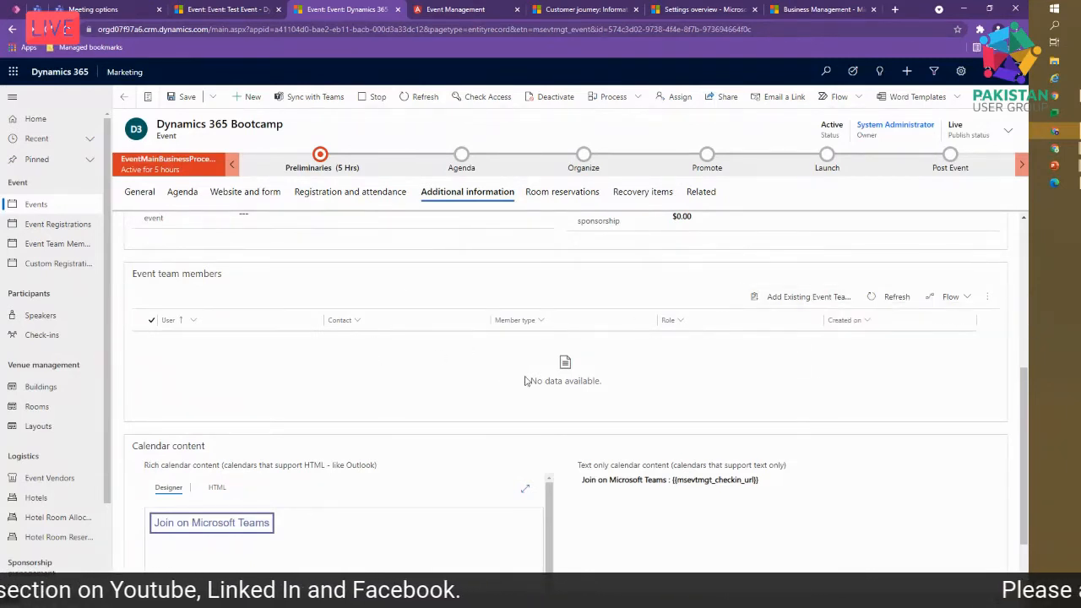
- Start a New Event Team Member record from the event's team member lookup
click(800, 296)
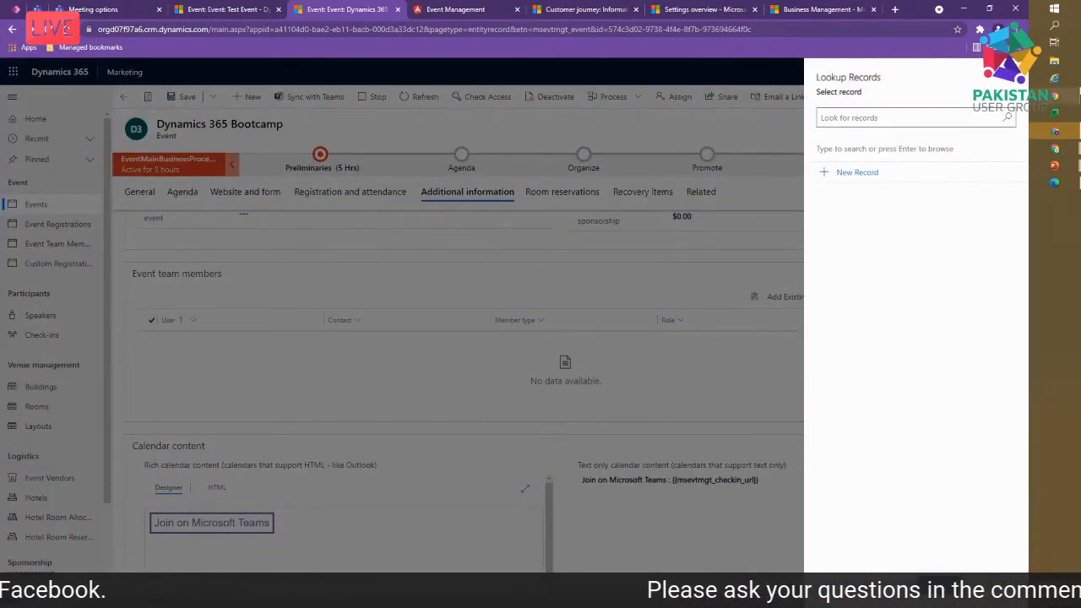
click(1002, 123)
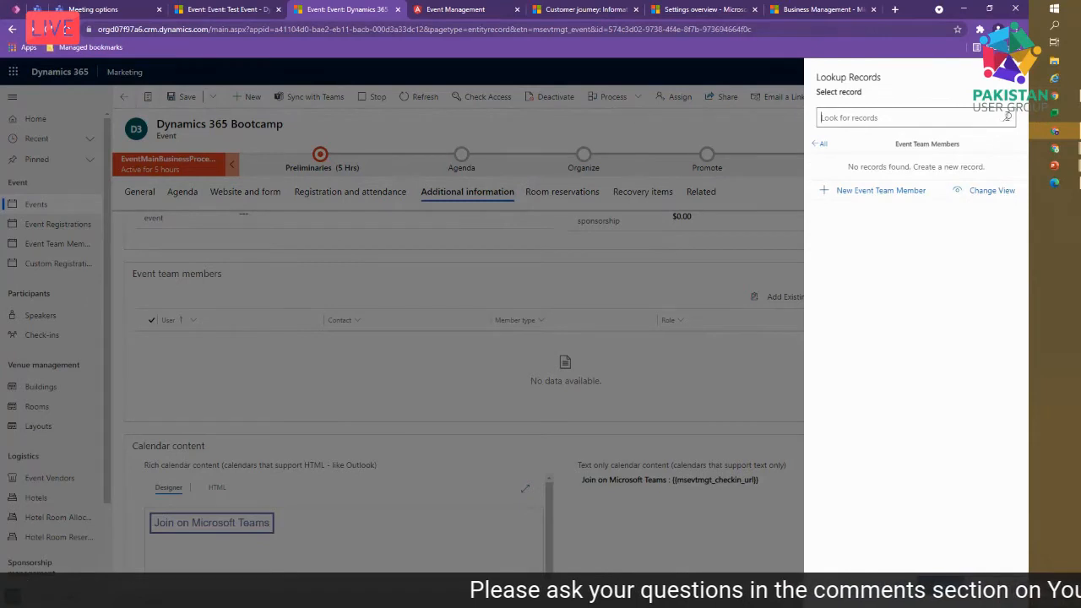
click(898, 193)
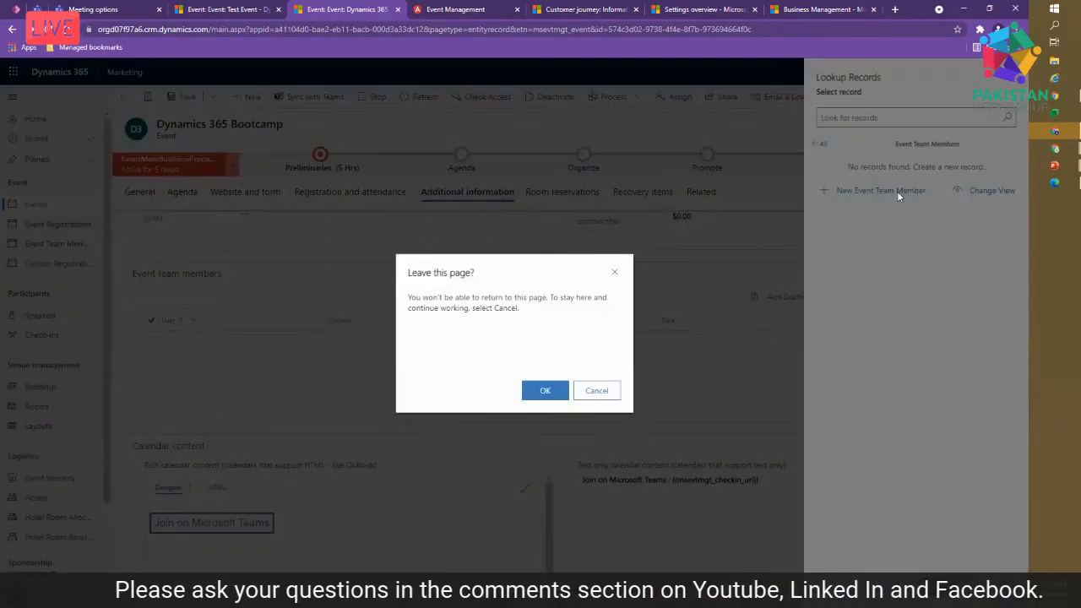
click(545, 390)
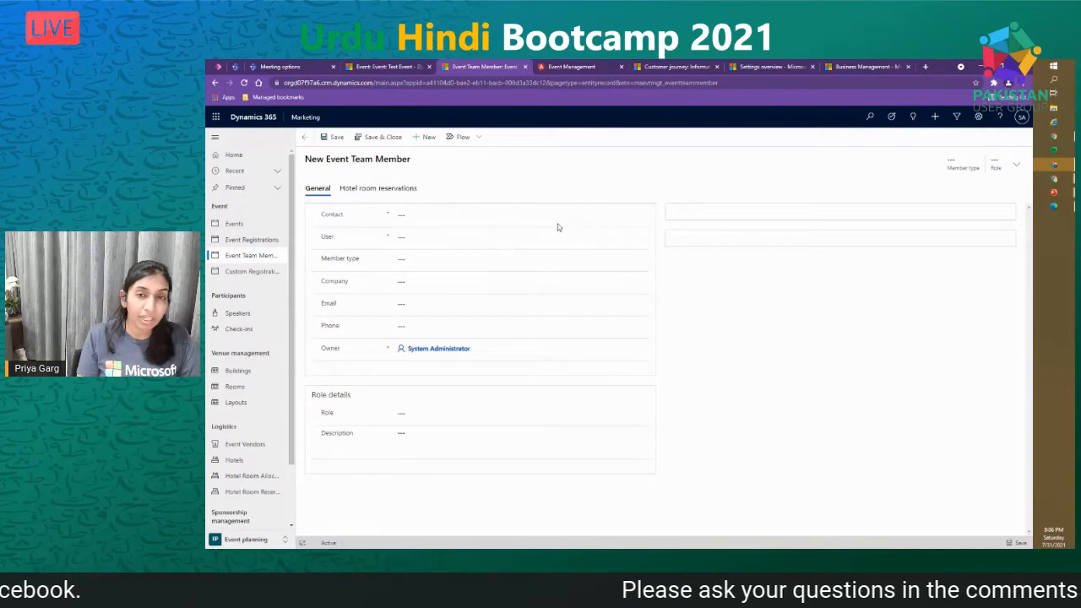
- Review the User, Contact, Member type and Role options without setting any
click(521, 242)
click(642, 239)
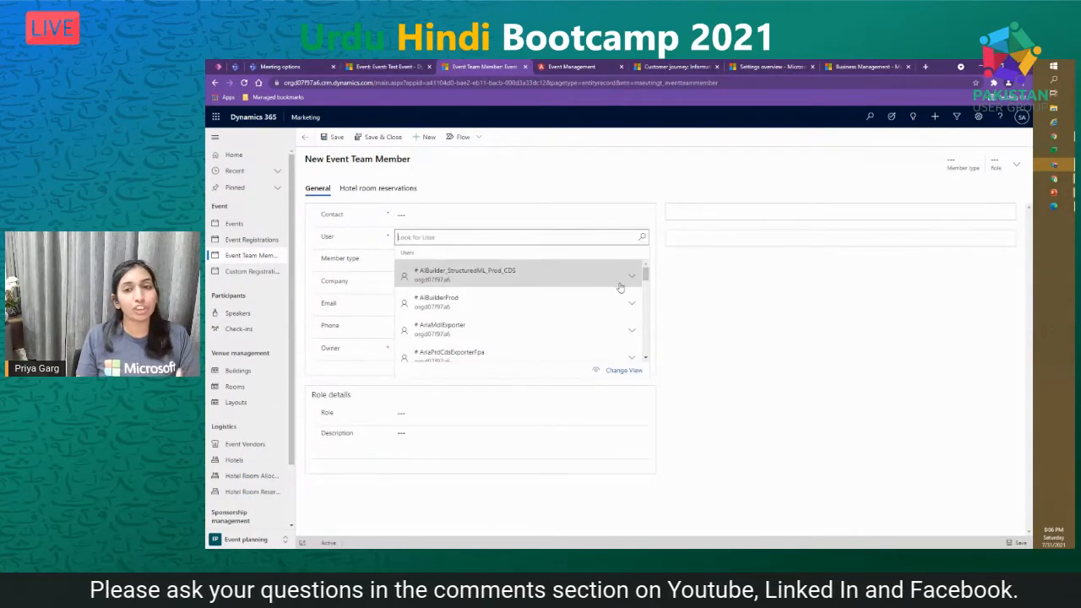
click(707, 299)
click(603, 214)
click(644, 216)
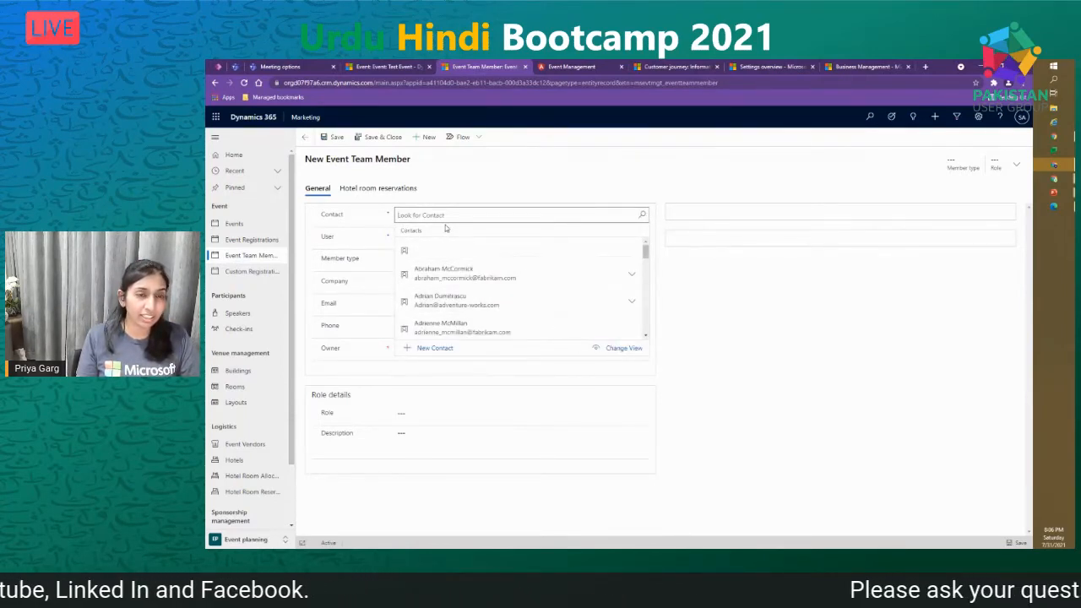
click(682, 317)
click(451, 259)
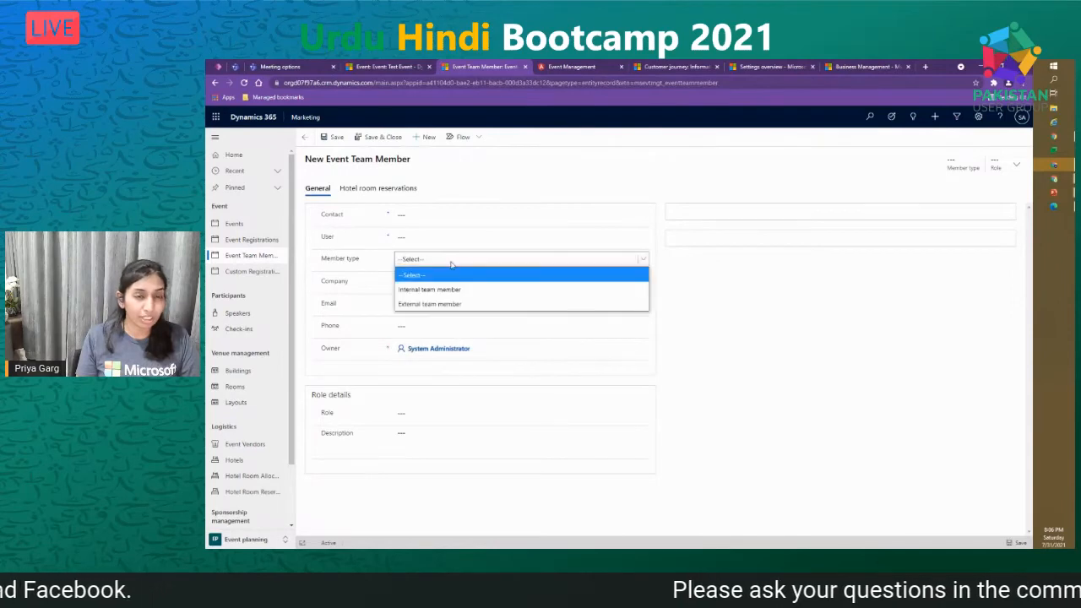
click(370, 285)
click(514, 283)
key(Tab)
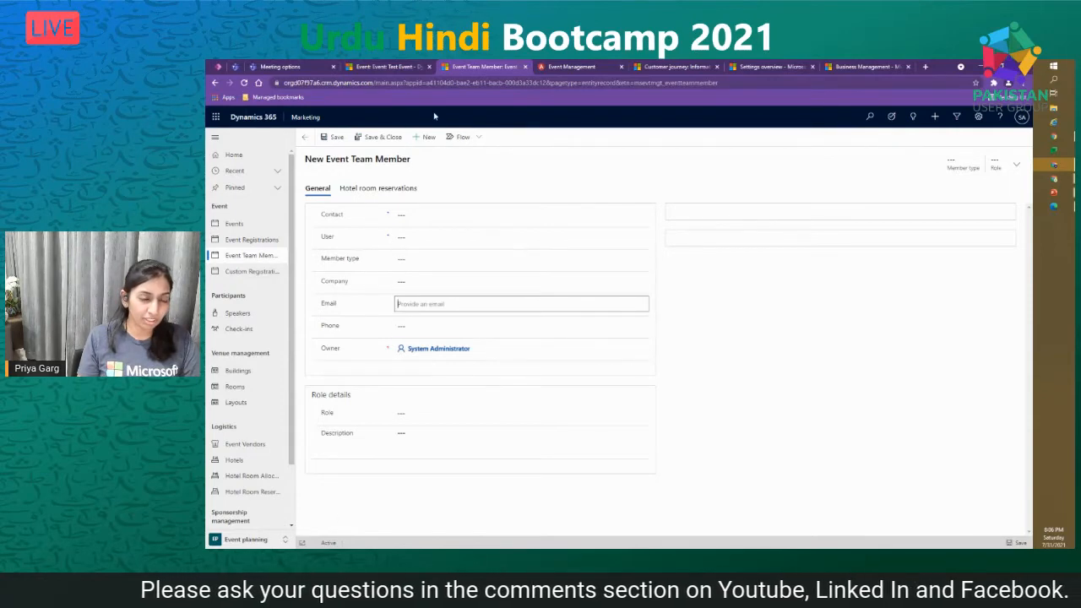
click(448, 414)
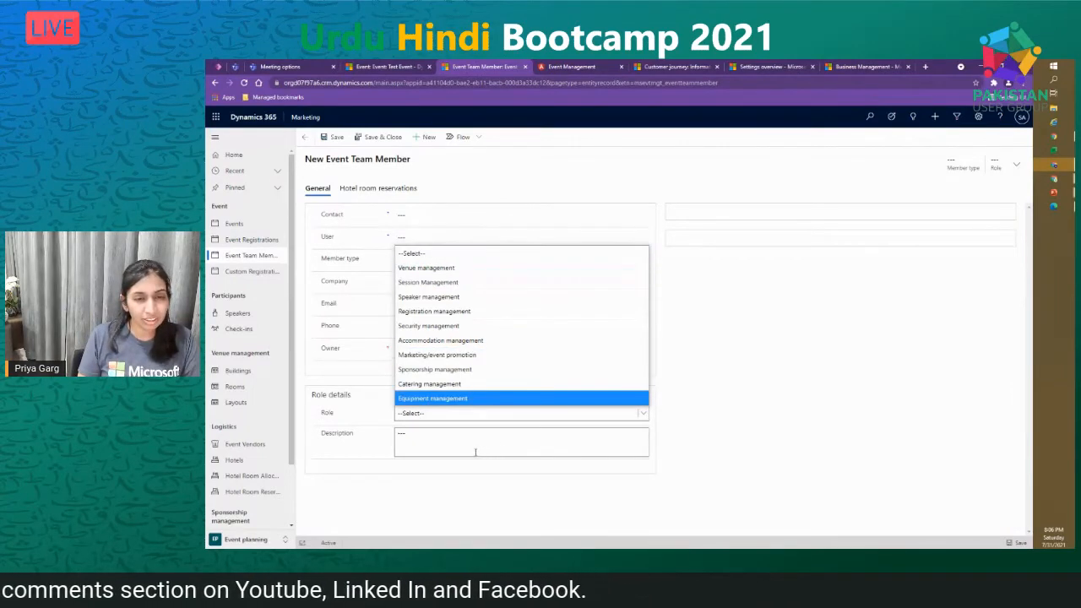
click(601, 491)
- Return to the Bootcamp event's room reservations, then switch to the Dynamics 365 Saturday event from Active events
click(306, 138)
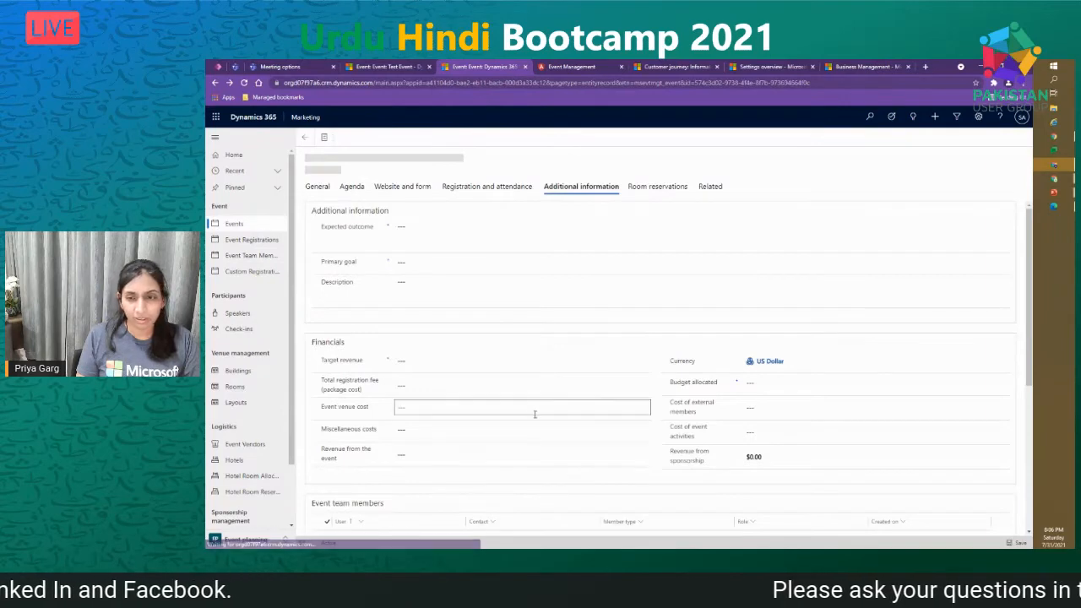
scroll(760, 474, down, 3)
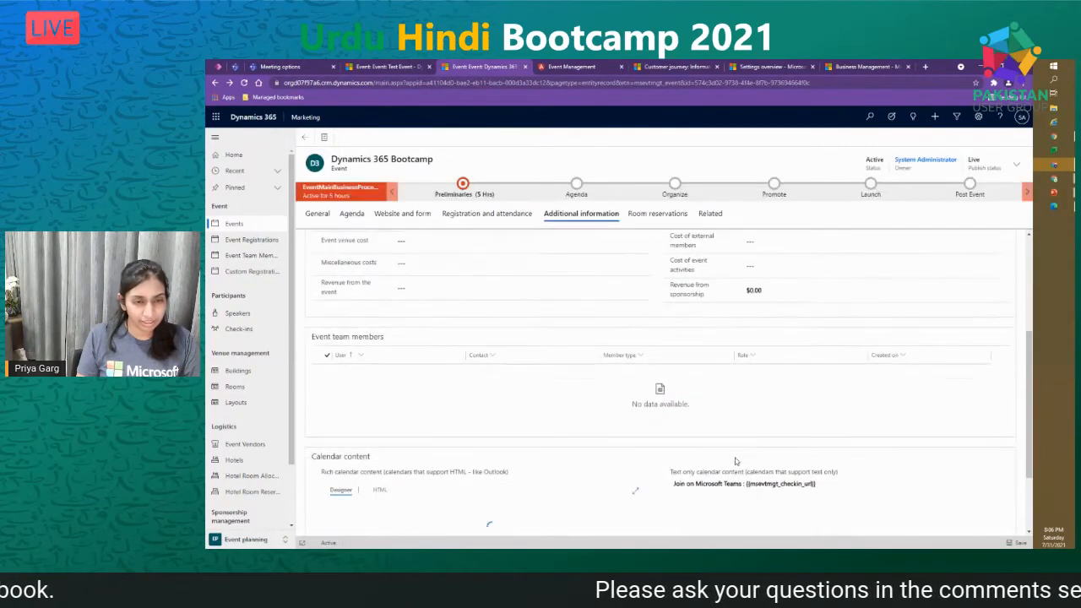
scroll(751, 469, down, 2)
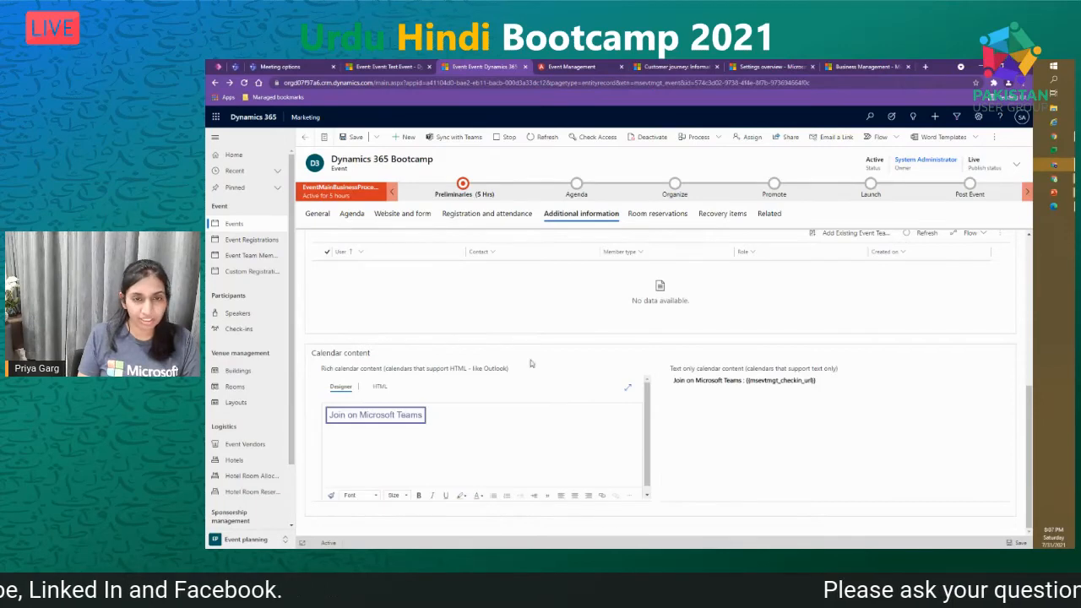
scroll(634, 448, down, 1)
click(672, 216)
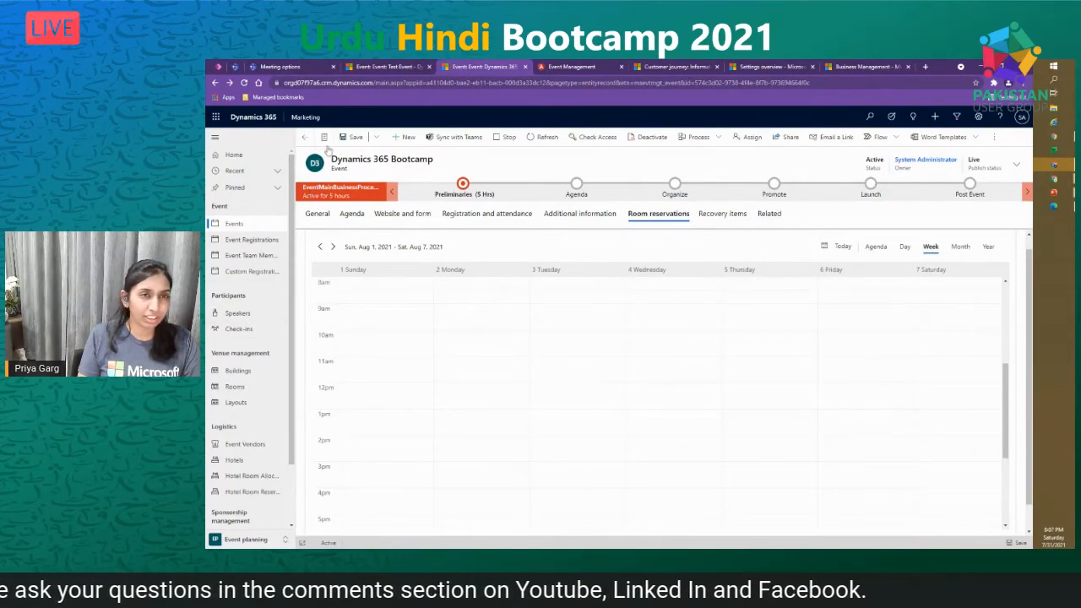
click(326, 141)
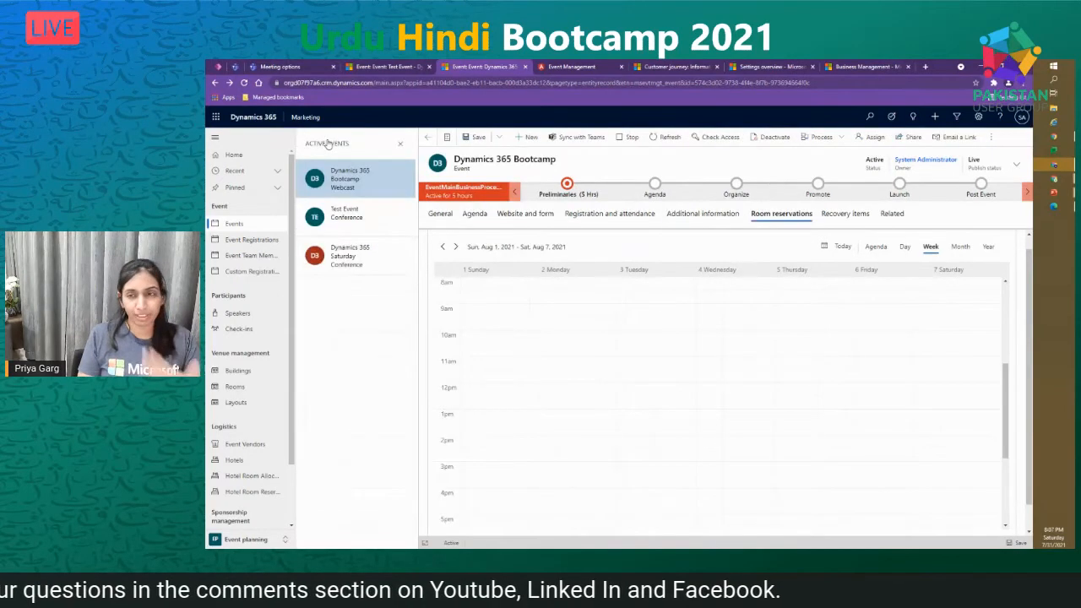
click(361, 257)
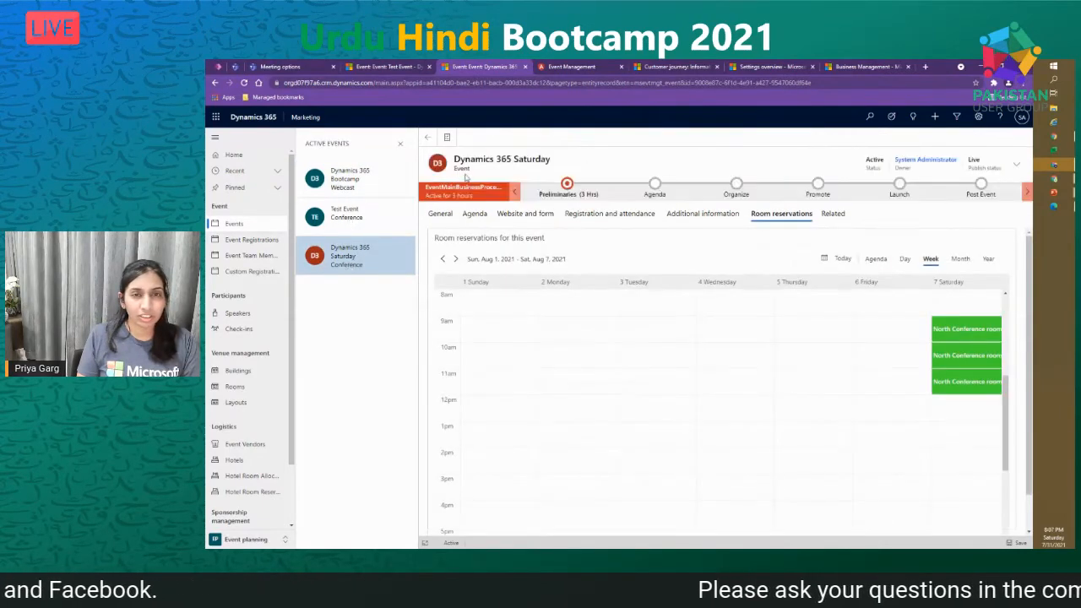
- Show the Dynamics 365 Saturday event's General tab details
click(448, 215)
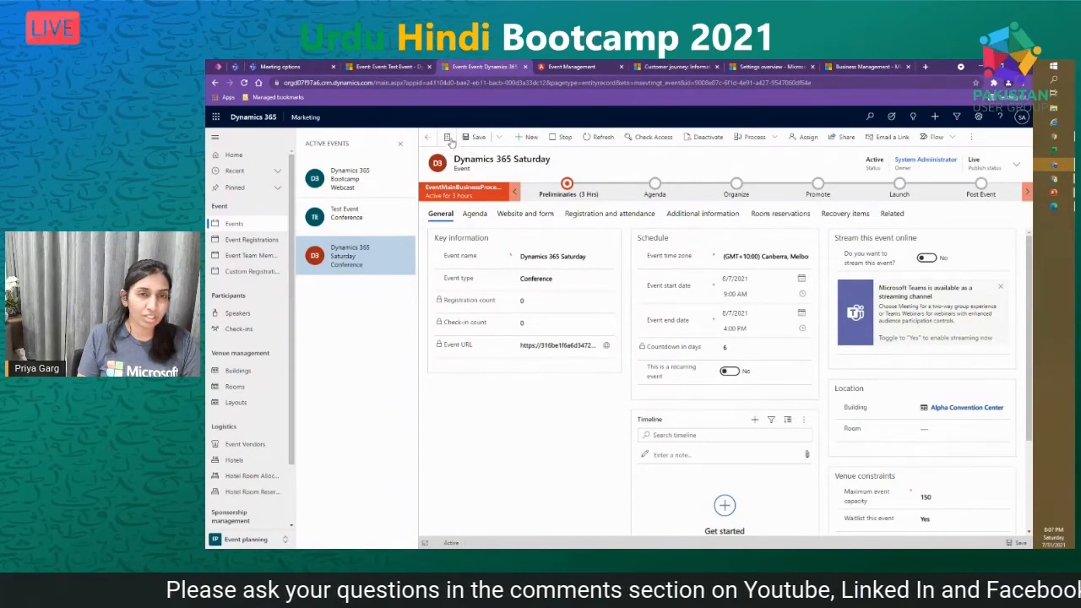
click(449, 140)
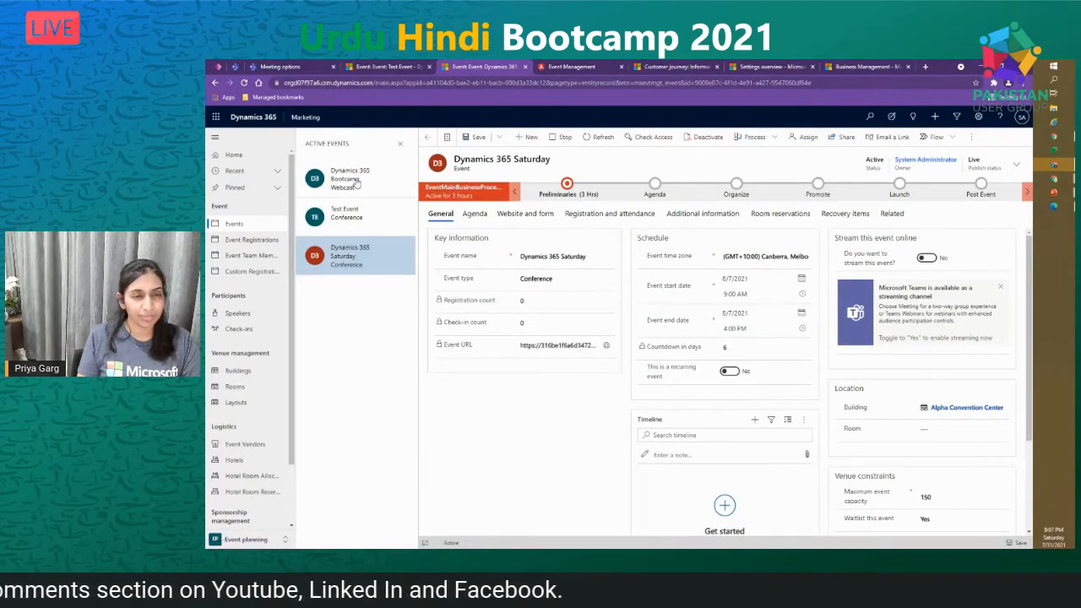
click(356, 268)
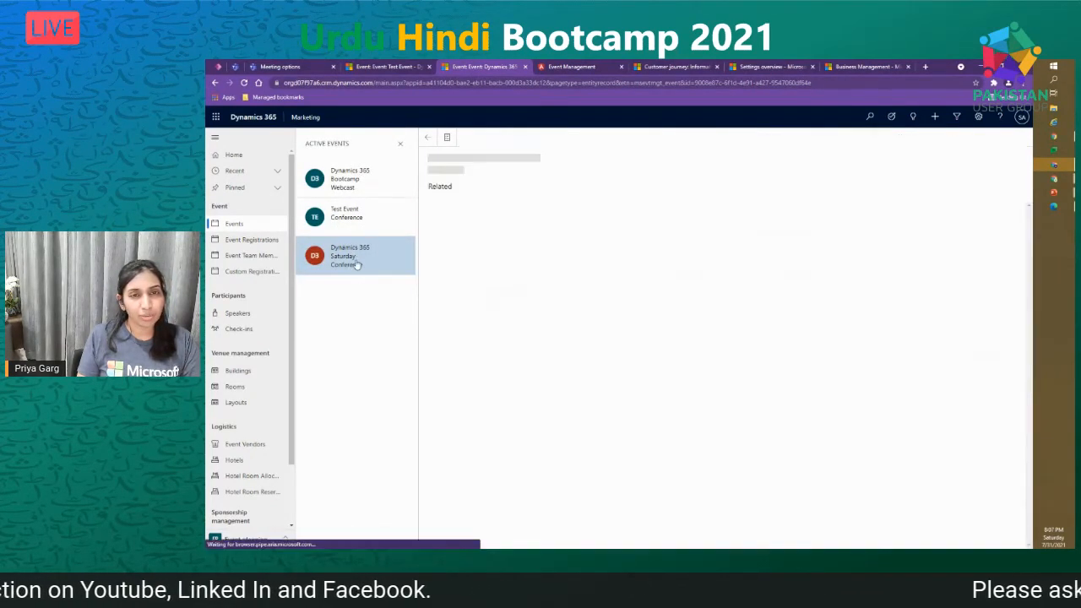
click(402, 149)
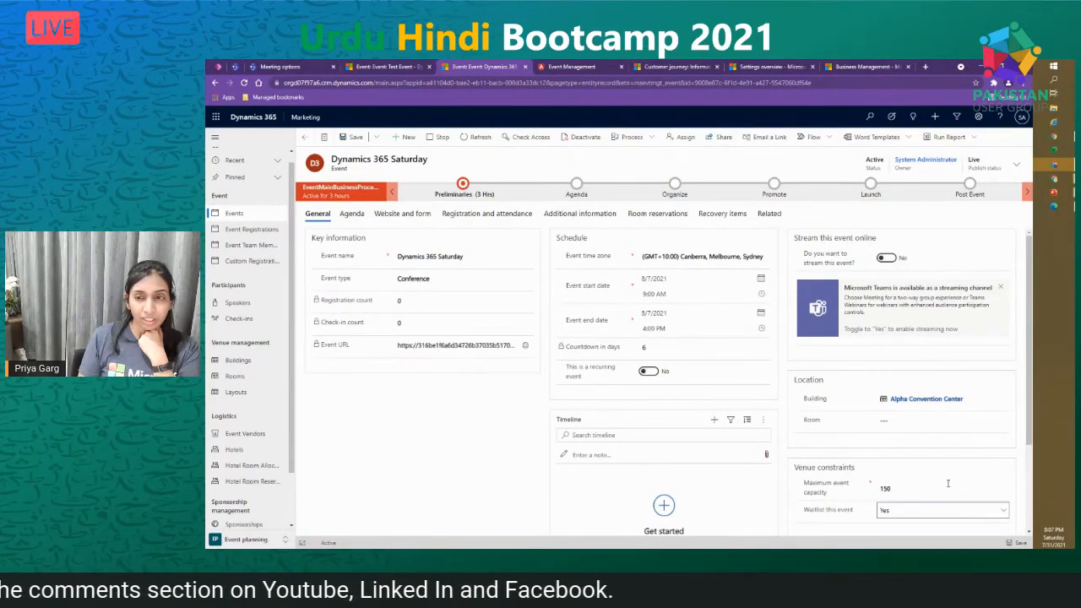
scroll(792, 364, down, 2)
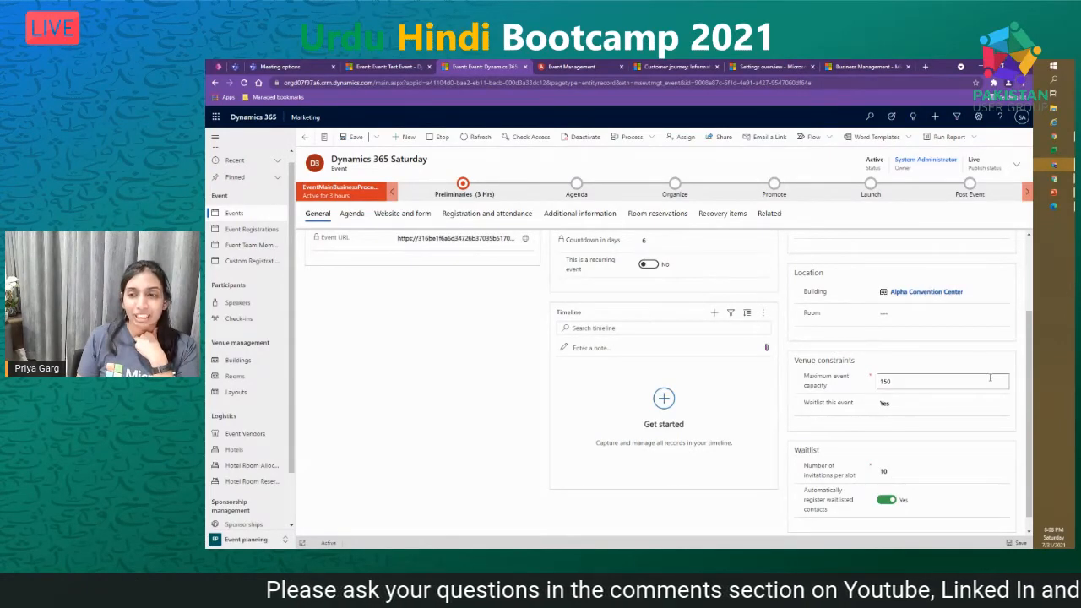
scroll(990, 378, up, 1)
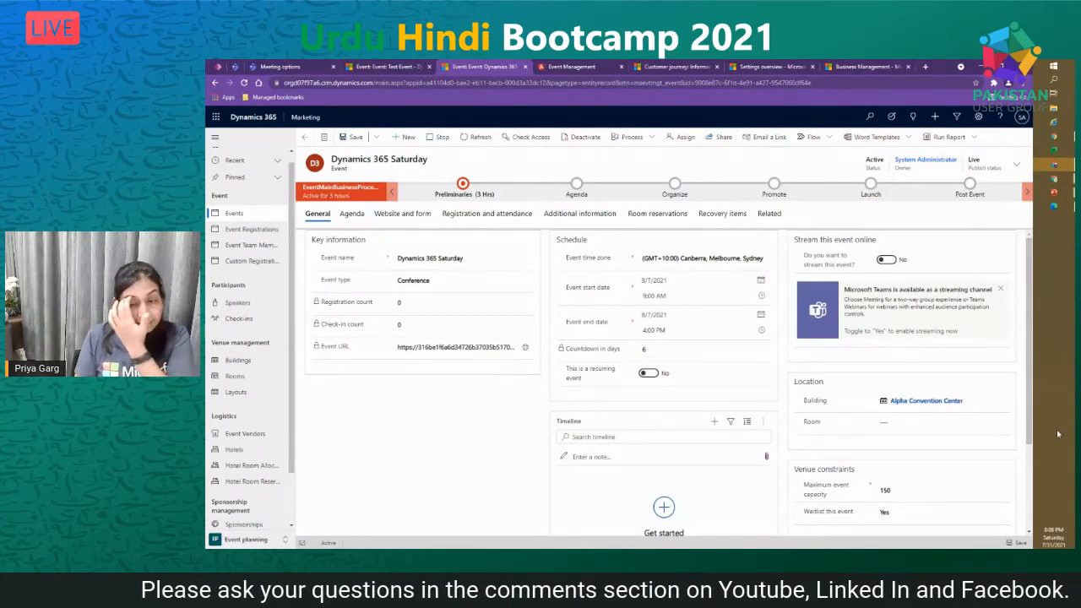
click(946, 422)
scroll(947, 431, down, 1)
scroll(809, 412, down, 1)
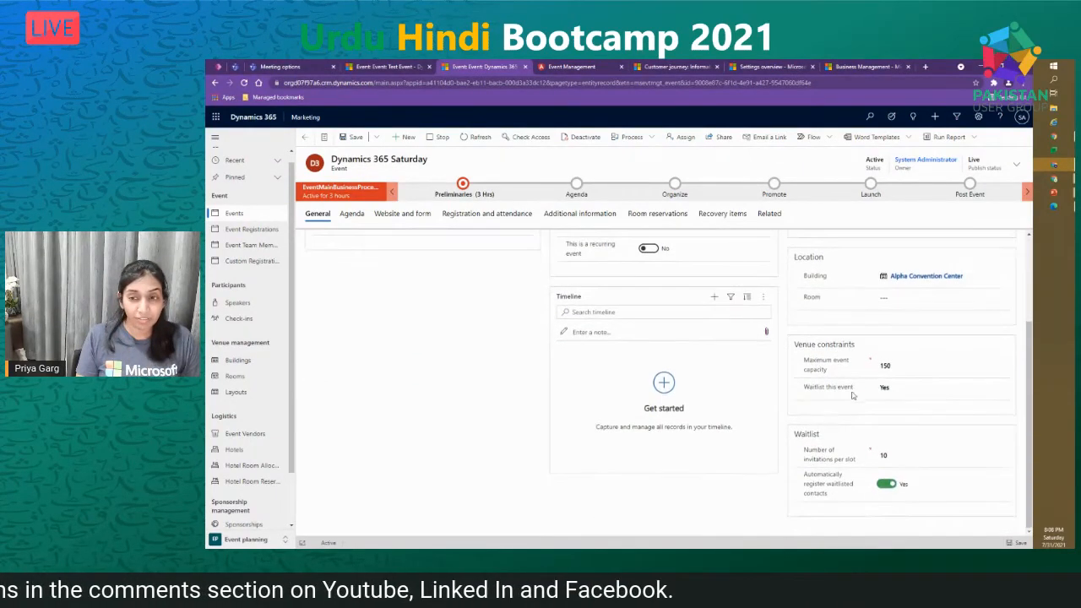
click(921, 368)
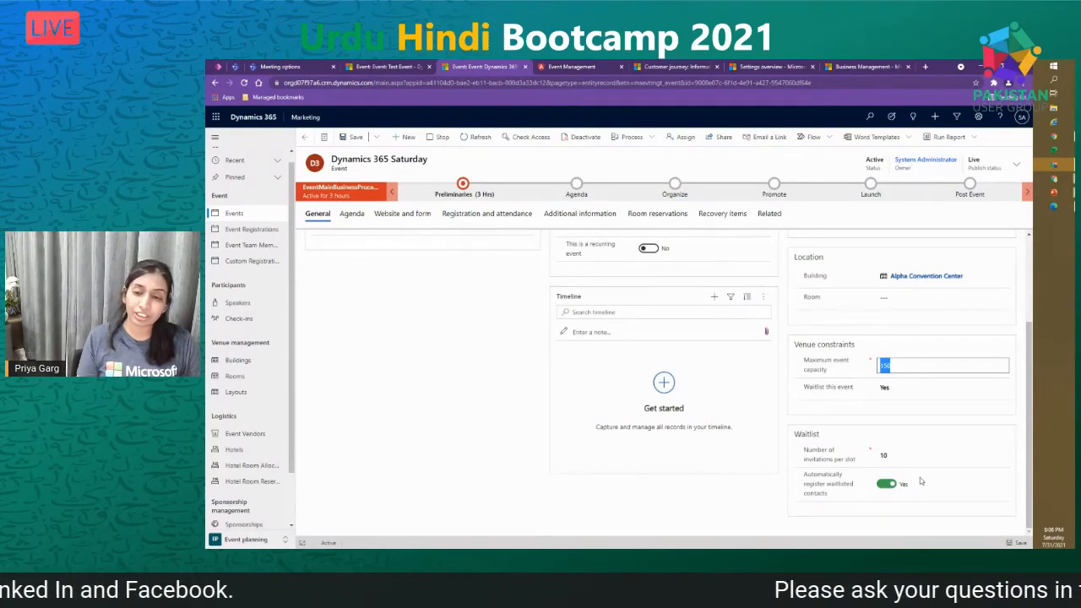
scroll(887, 523, up, 2)
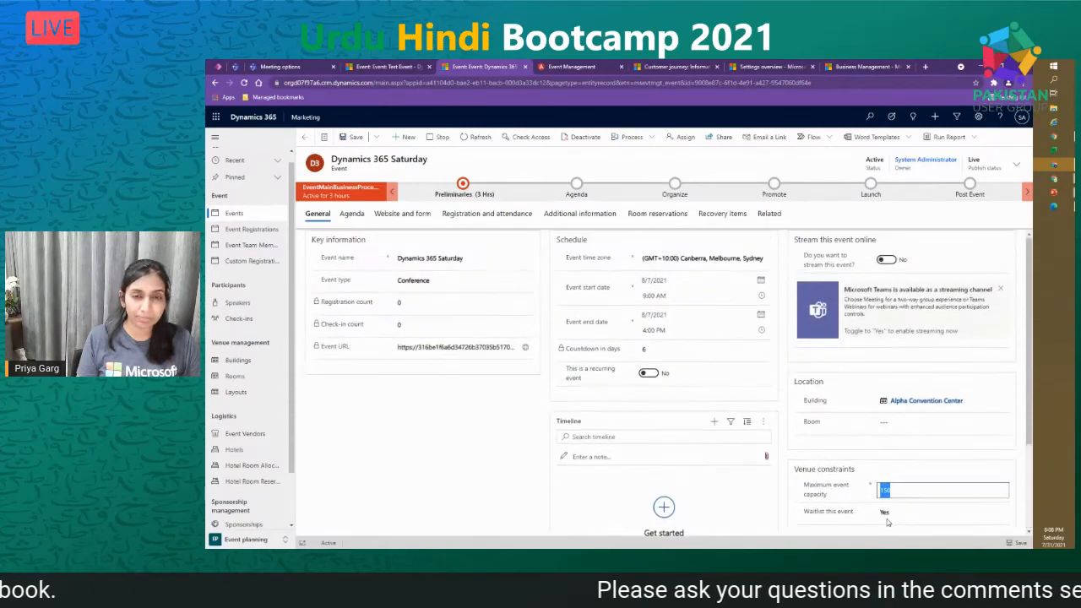
- Open the Agenda, look over the Sessions calendar, and start a new session
click(352, 213)
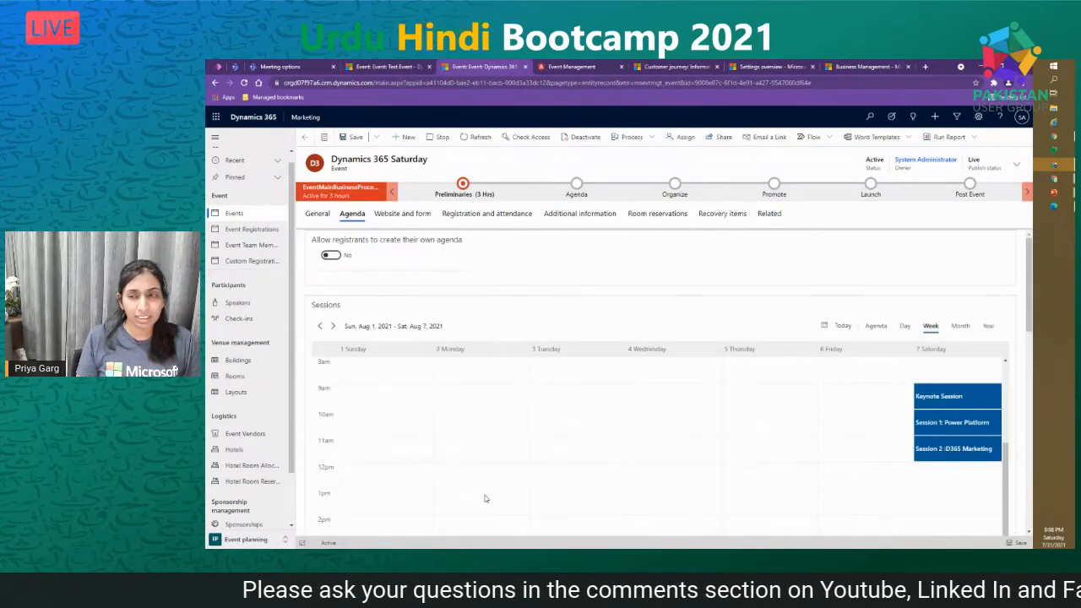
scroll(967, 433, up, 2)
scroll(967, 434, down, 1)
scroll(961, 500, down, 1)
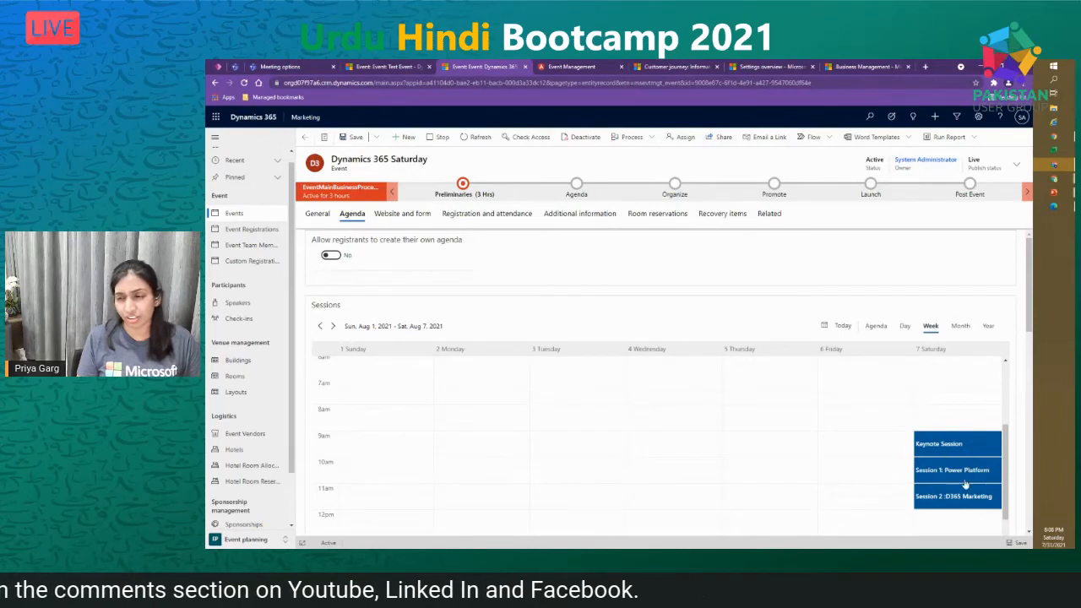
scroll(1036, 467, down, 5)
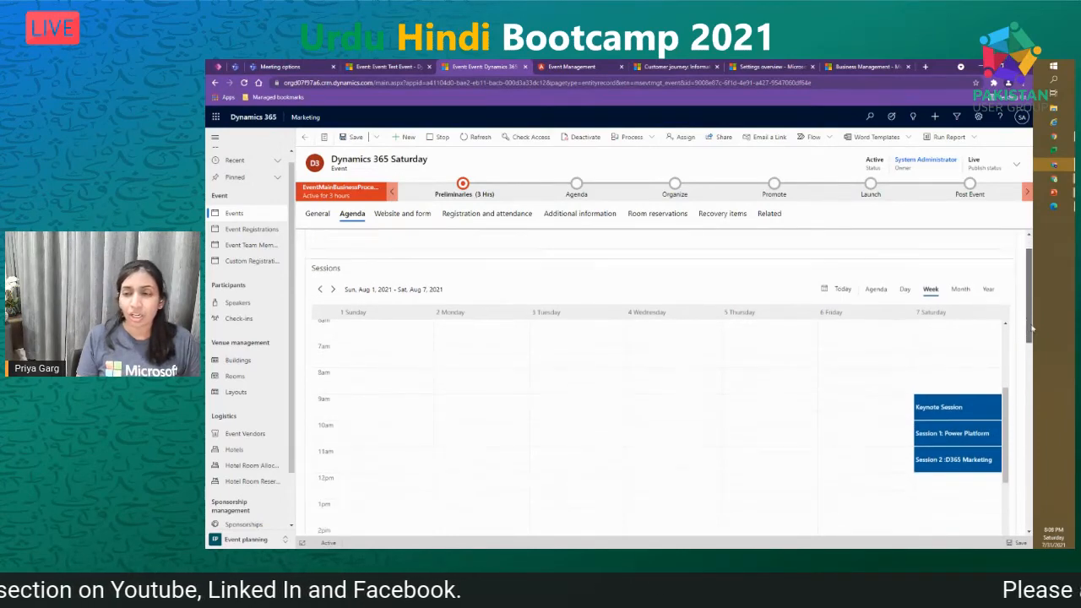
mouse_move(1047, 412)
mouse_down()
mouse_move(1046, 439)
mouse_move(1045, 415)
mouse_up()
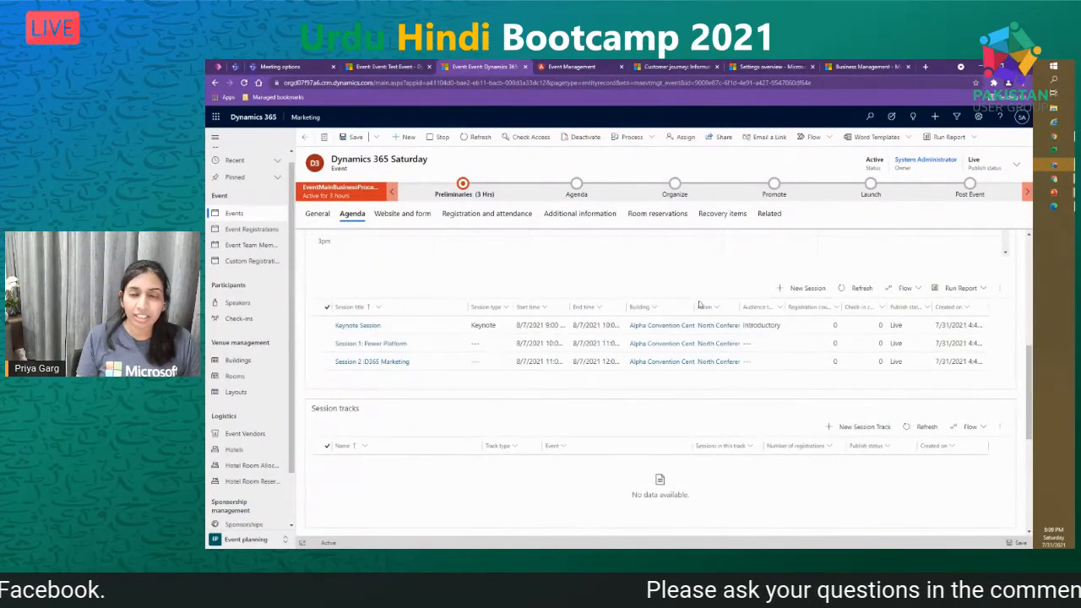
click(806, 289)
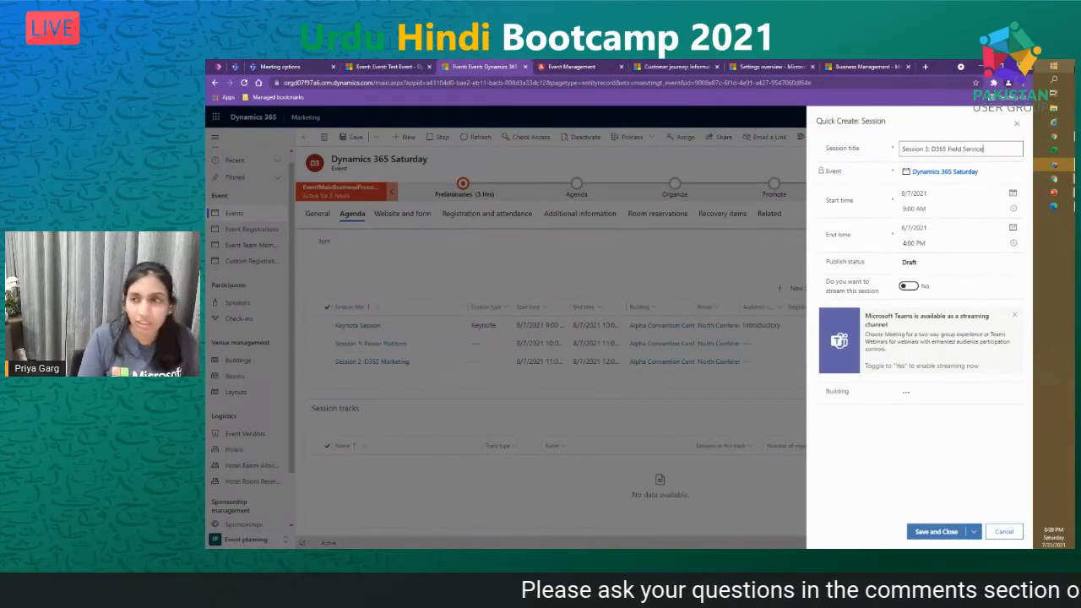
- Set the session to run from 1:00 PM to 3:00 PM
click(1013, 209)
scroll(954, 274, down, 4)
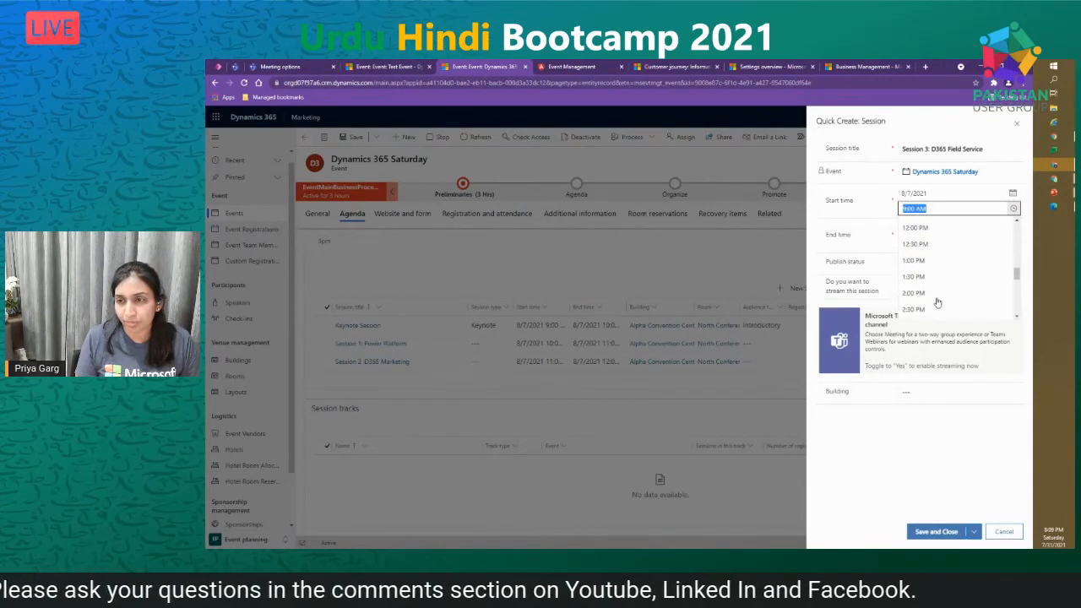
click(937, 261)
click(1014, 243)
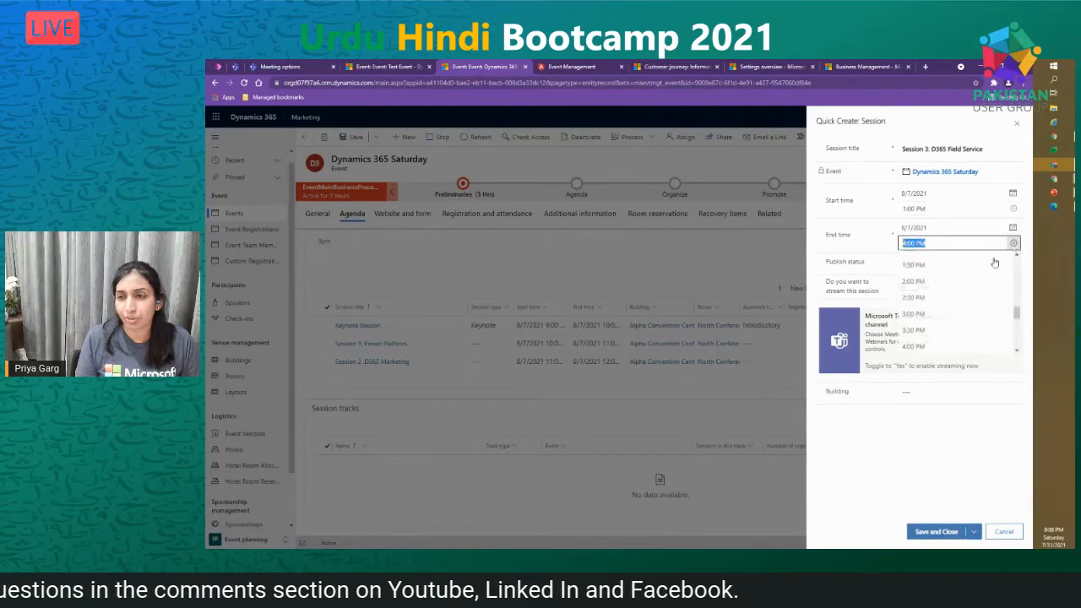
scroll(953, 312, down, 1)
click(937, 277)
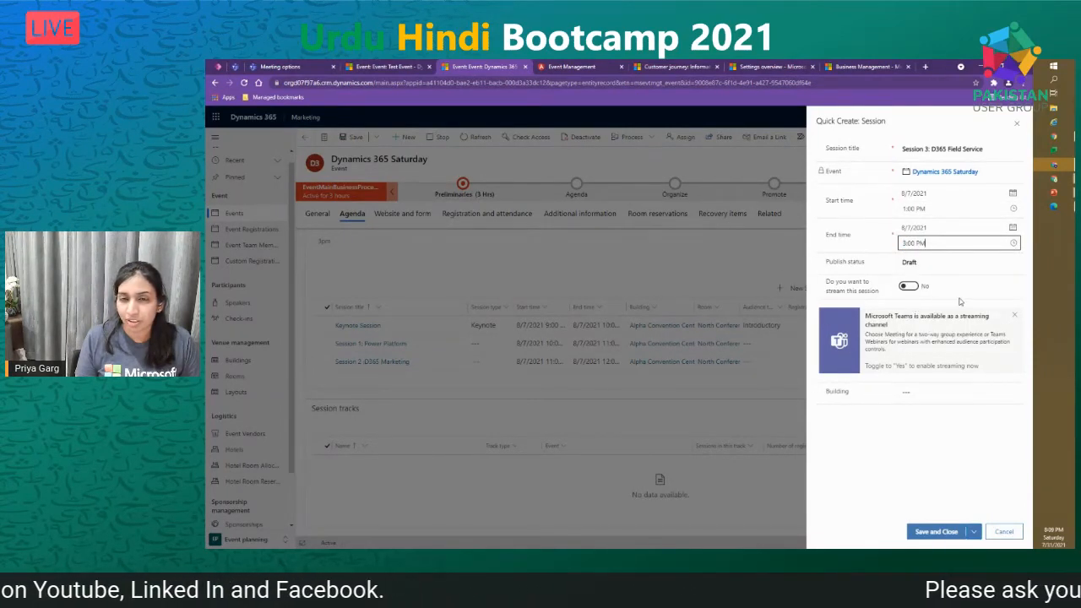
- Place the session in Alpha Convention Center's North Conference room and save it
click(957, 393)
click(959, 427)
click(958, 414)
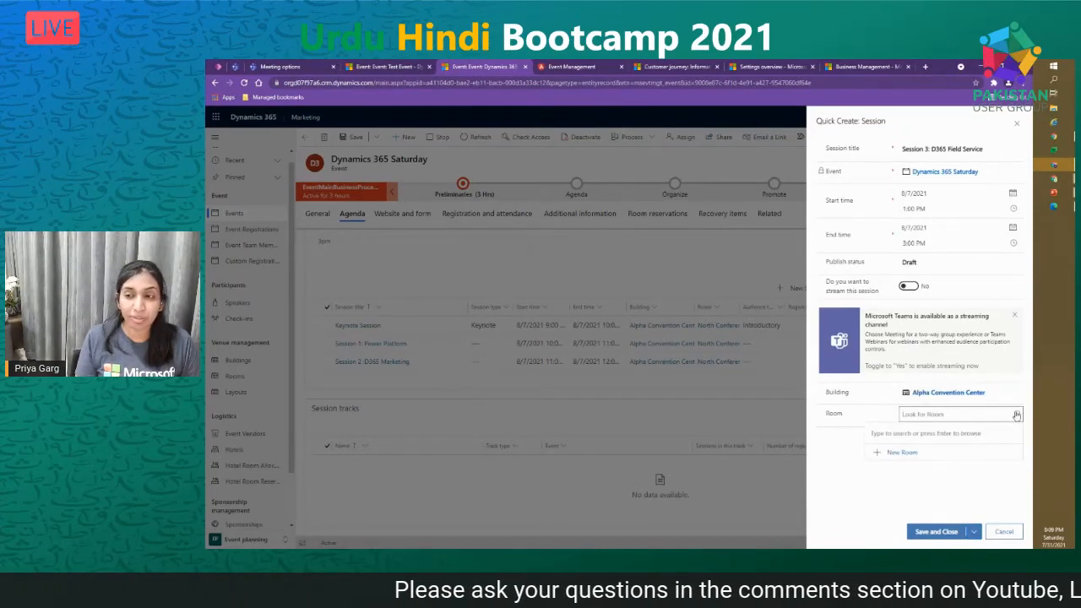
click(1018, 415)
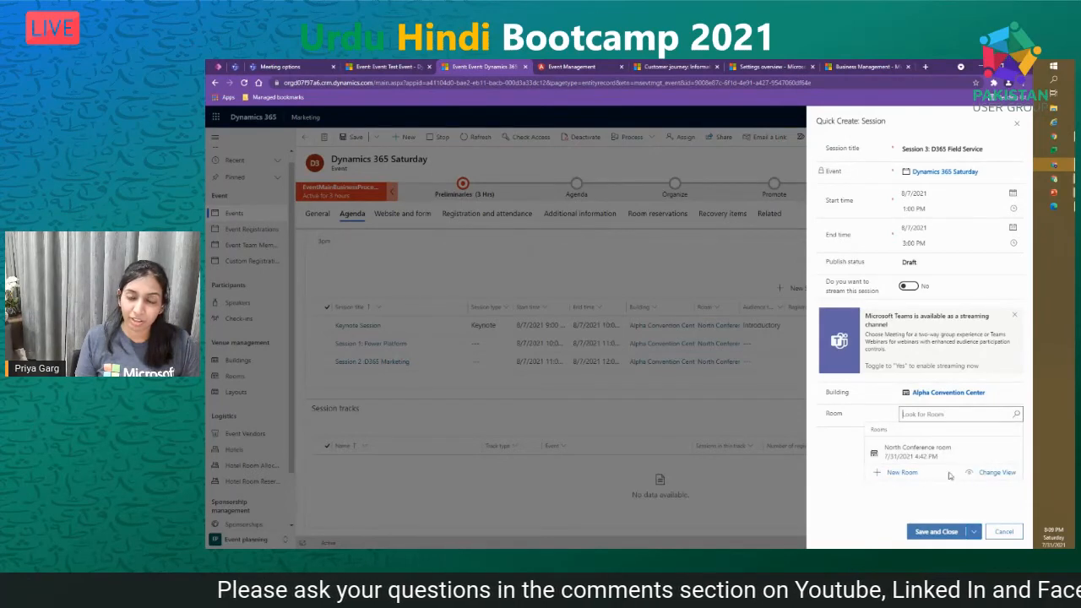
click(964, 464)
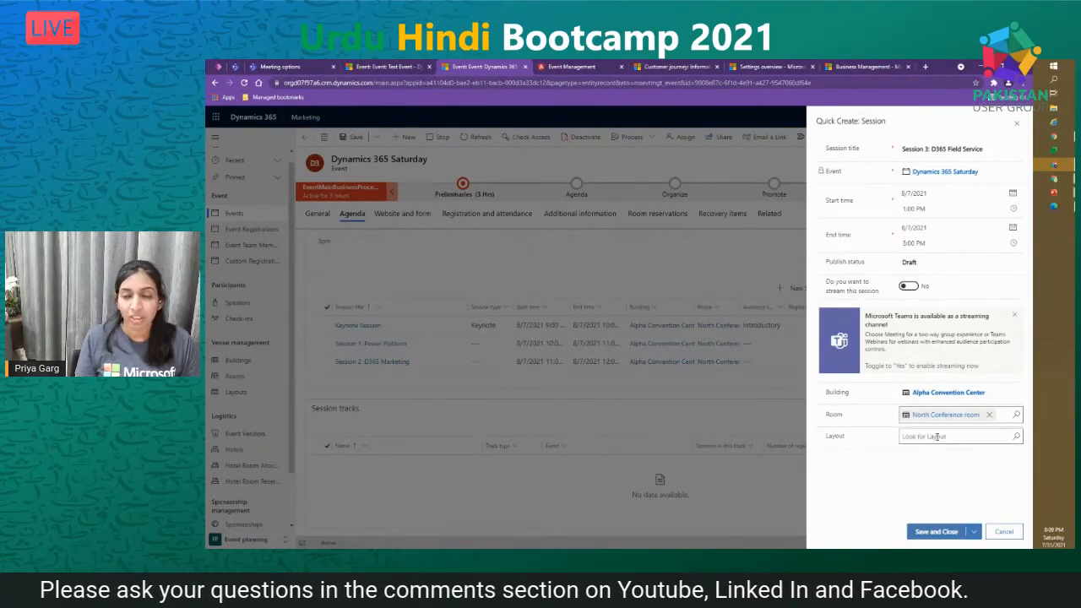
click(1017, 436)
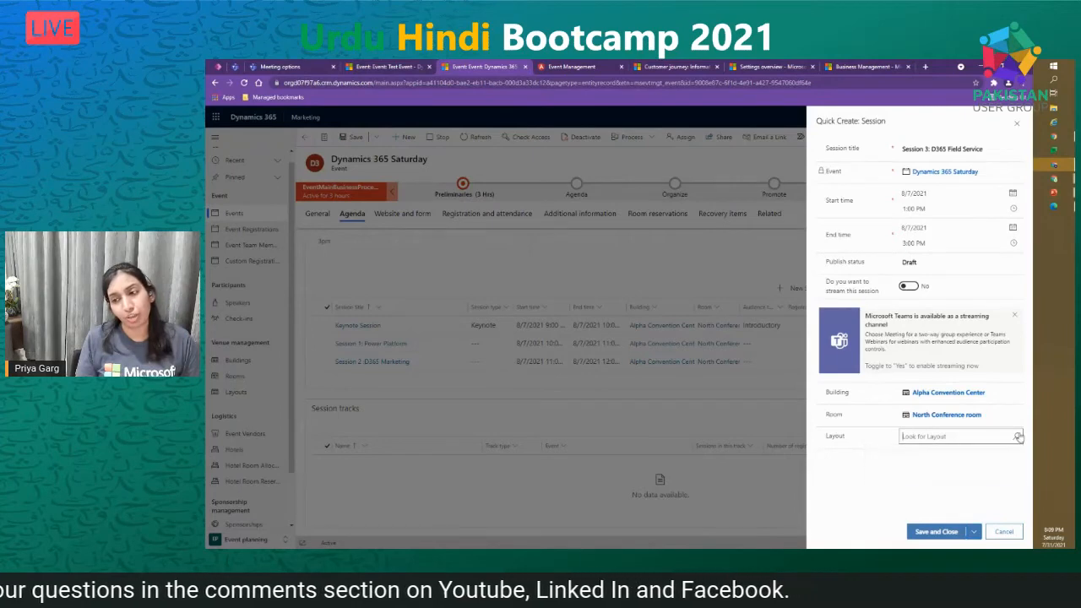
click(869, 508)
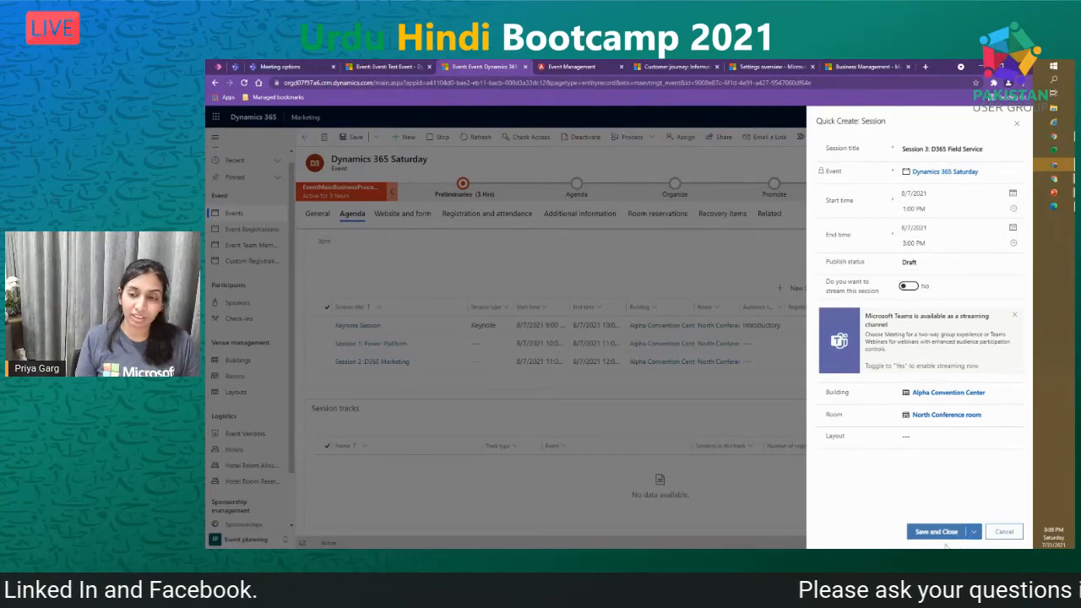
click(938, 532)
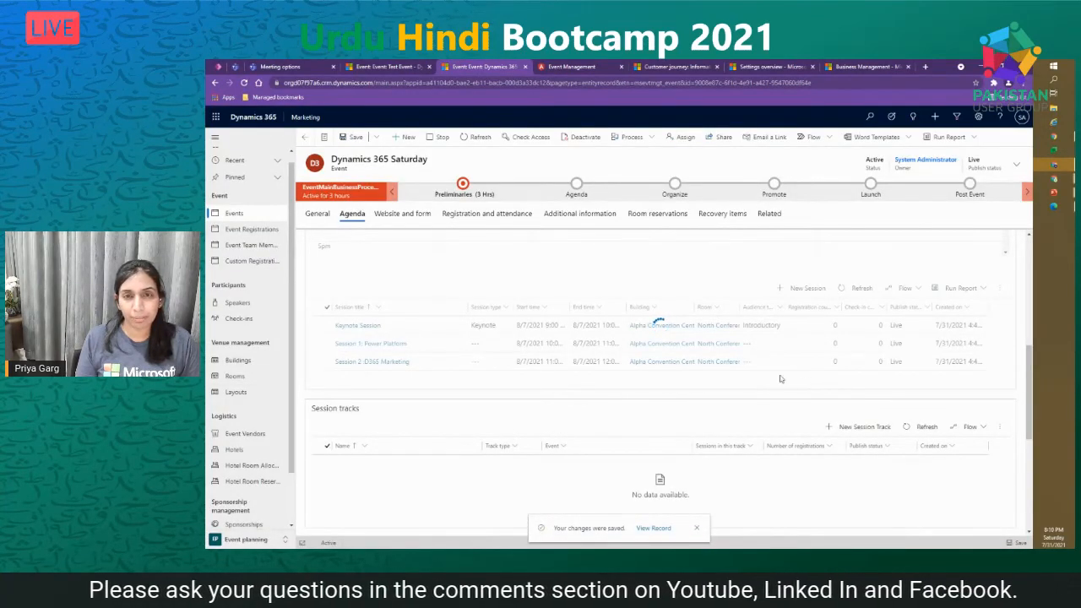
- Check Session 3 on the Sessions calendar, then start a new speaker engagement
scroll(726, 463, up, 3)
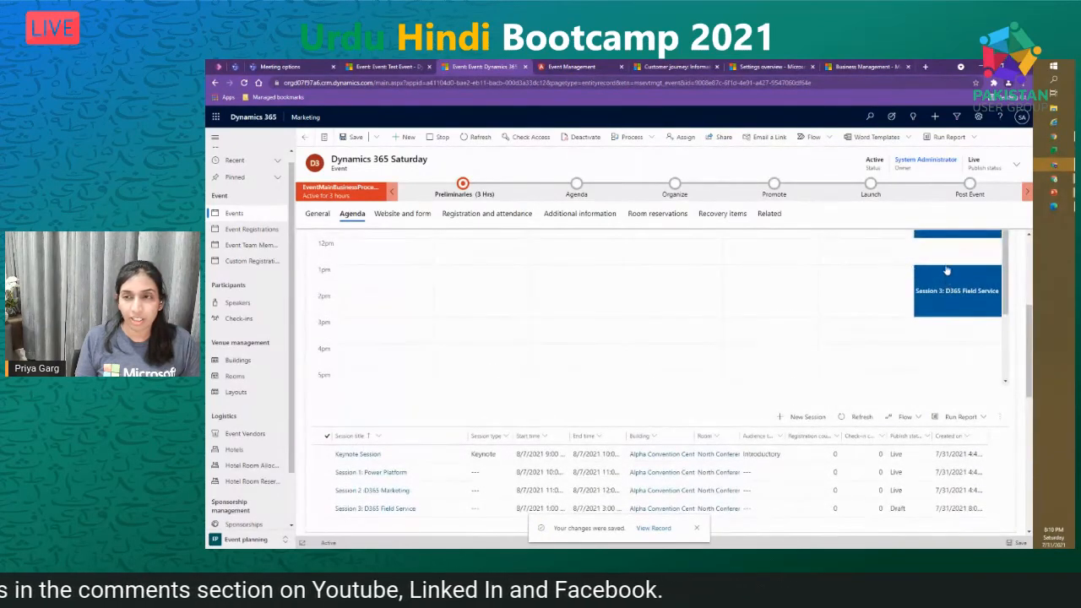
scroll(929, 292, up, 2)
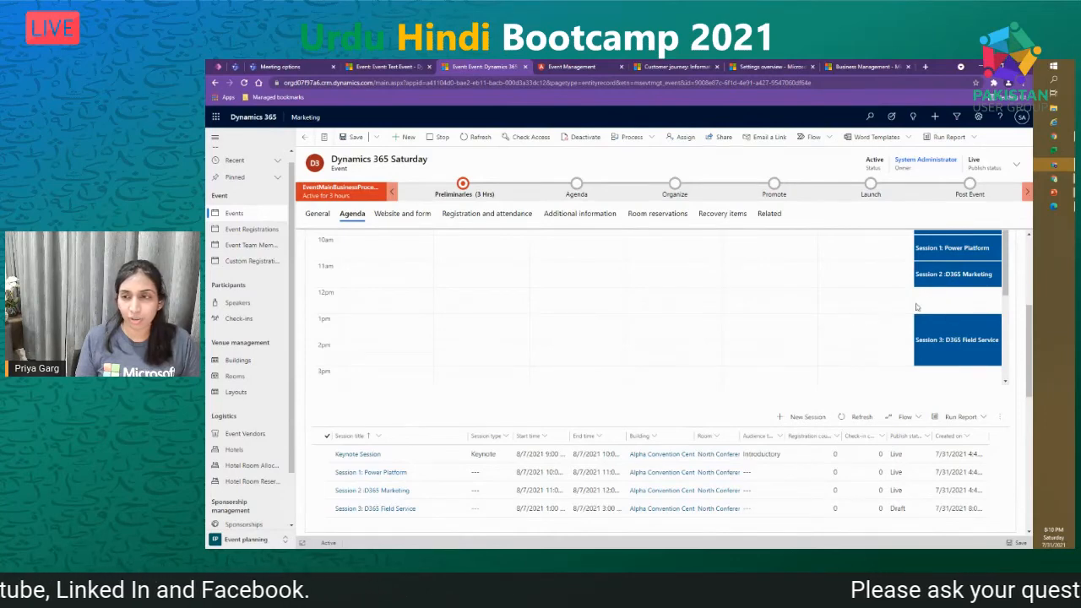
scroll(986, 307, down, 3)
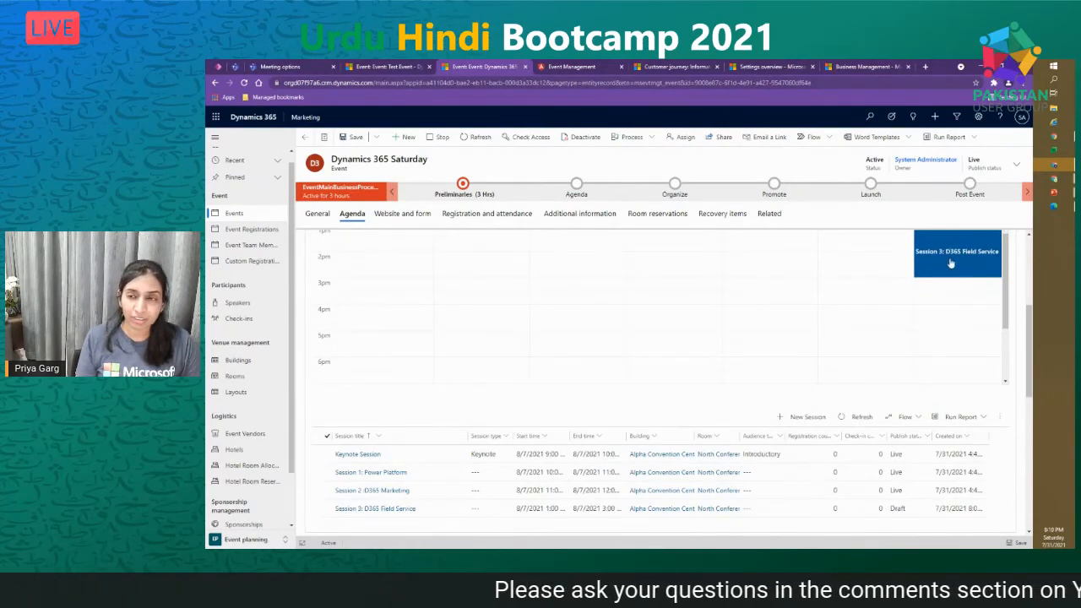
scroll(639, 348, down, 1)
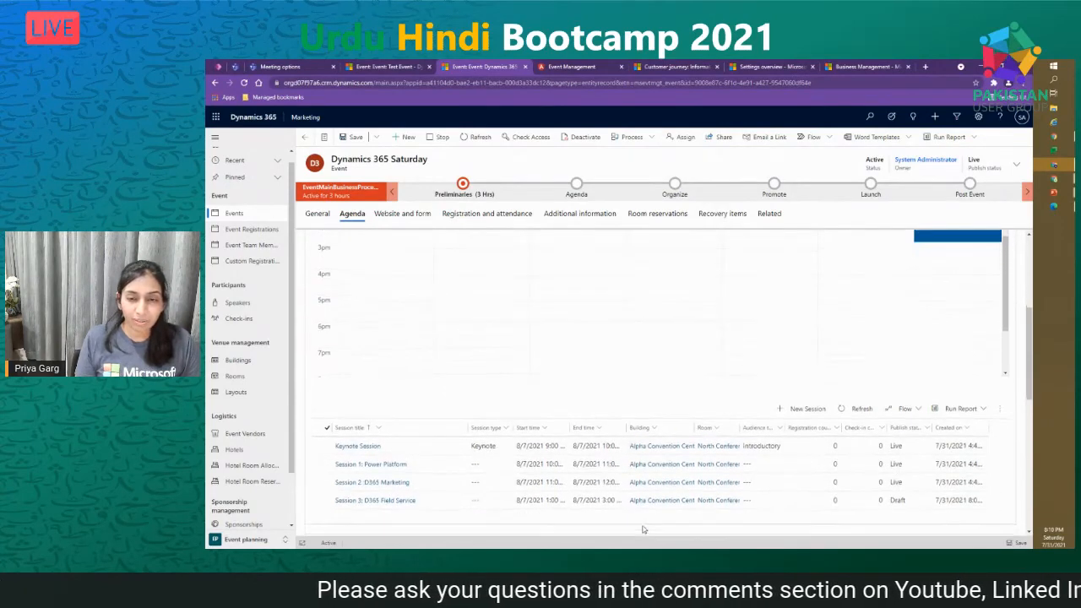
scroll(643, 530, down, 2)
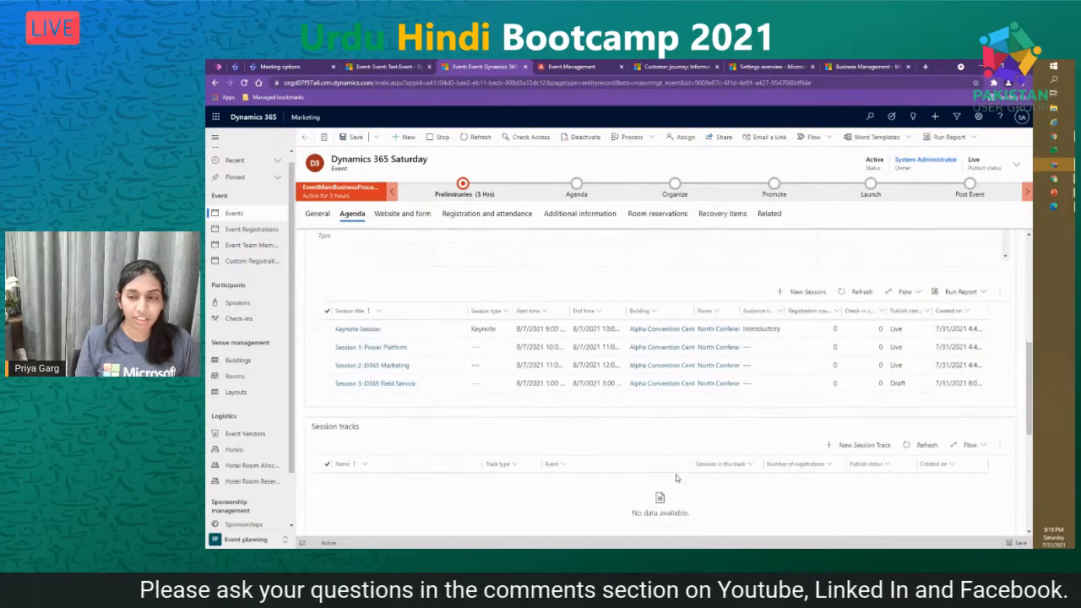
scroll(676, 478, down, 3)
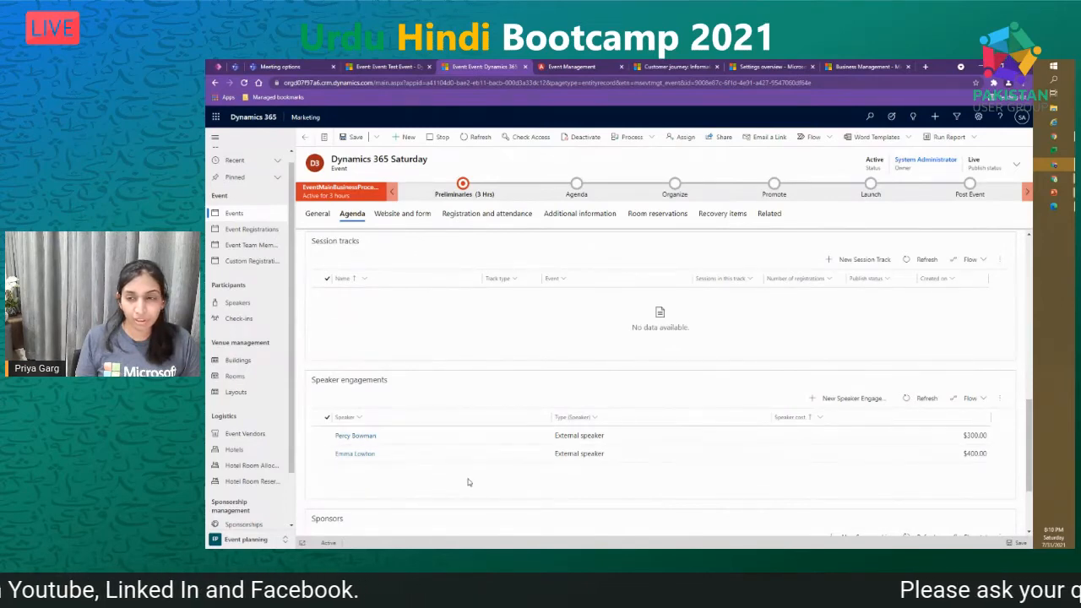
click(851, 399)
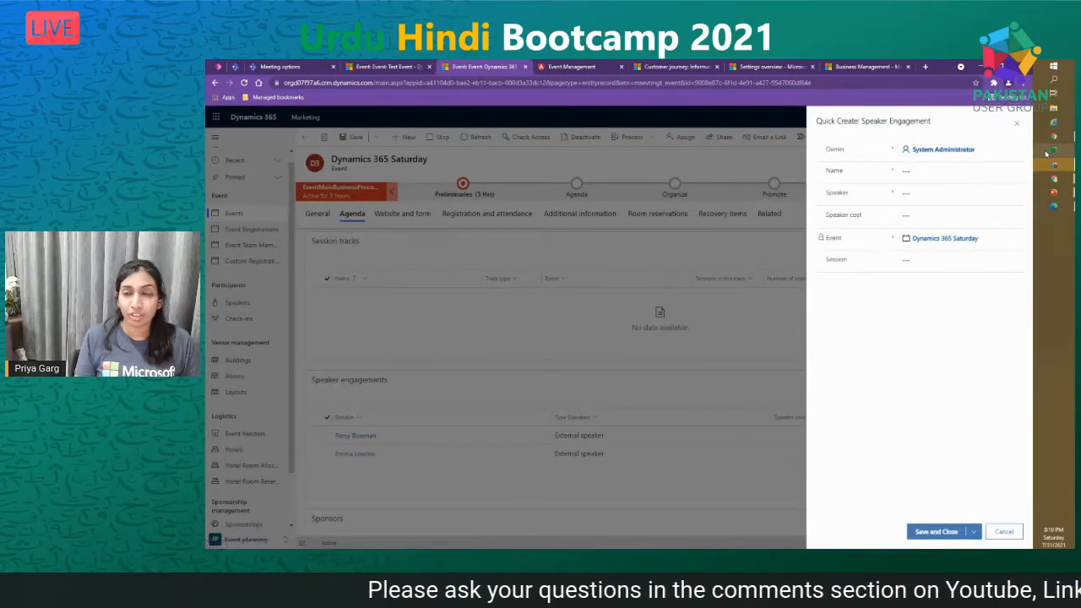
- Enter the engagement's name and search the Speaker lookup across all speaker records
click(927, 170)
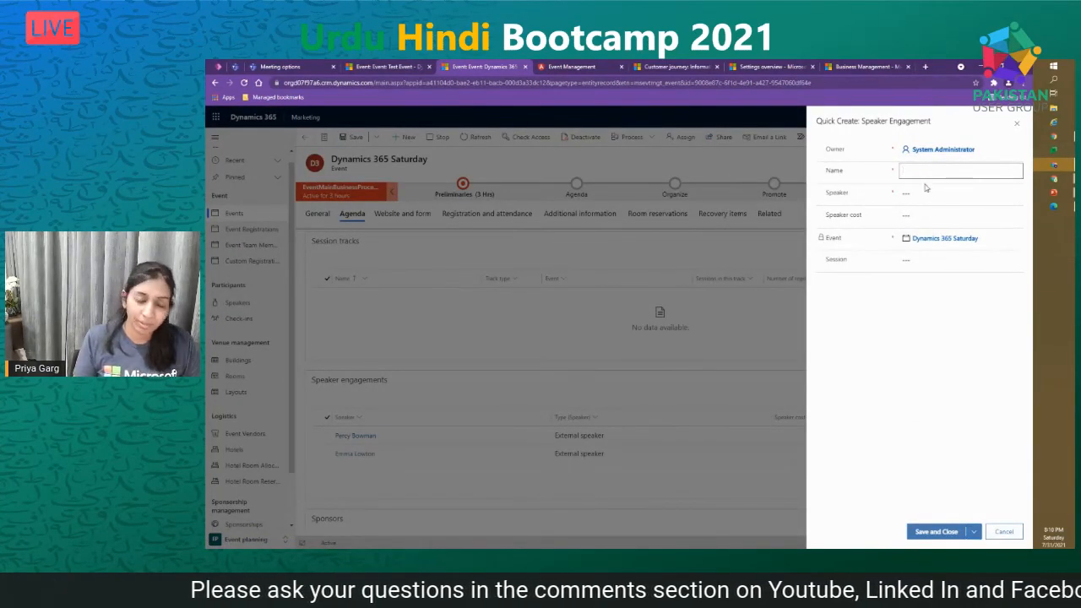
click(928, 194)
text(garg)
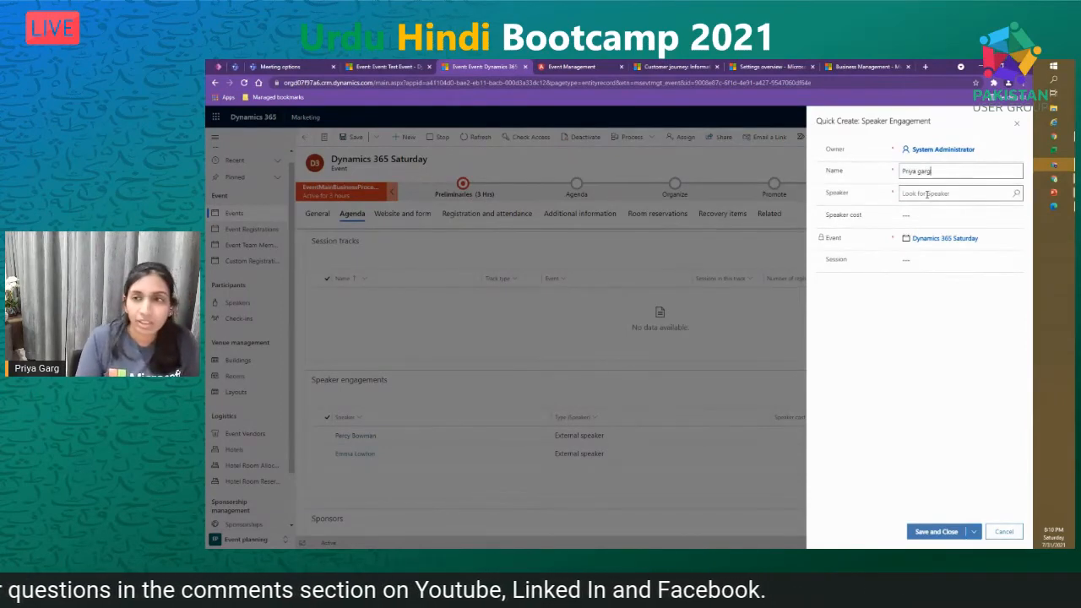
click(927, 194)
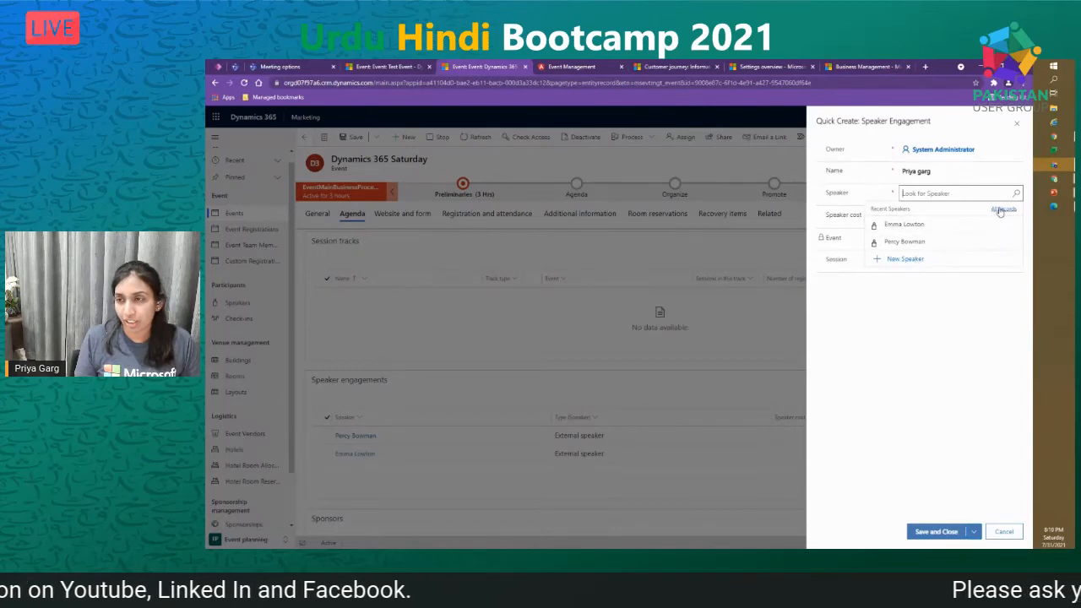
click(1002, 209)
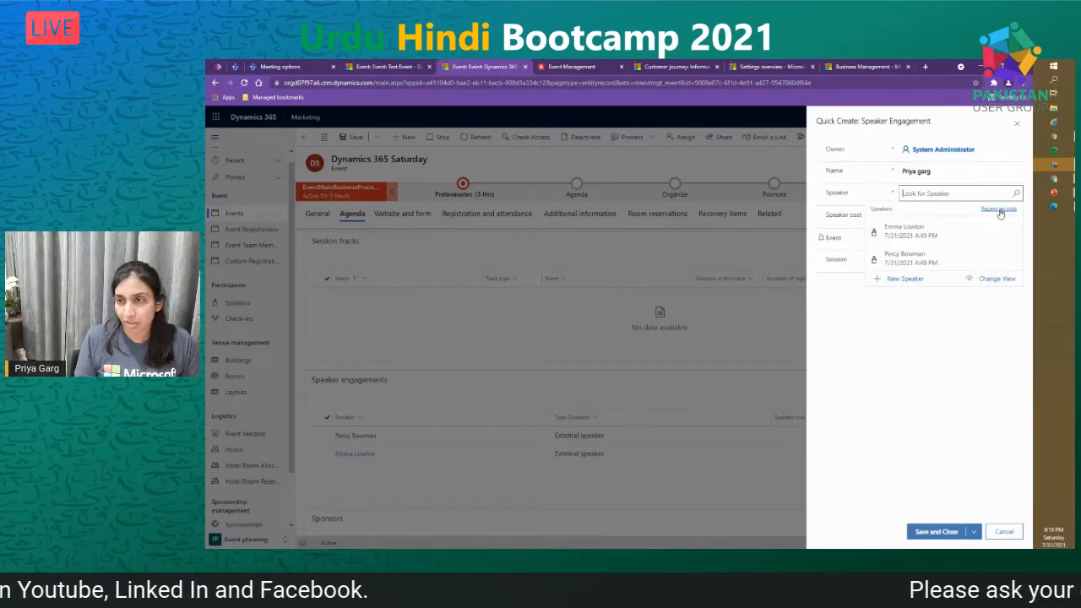
- Create a new External speaker and link it to the matching existing contact
click(904, 280)
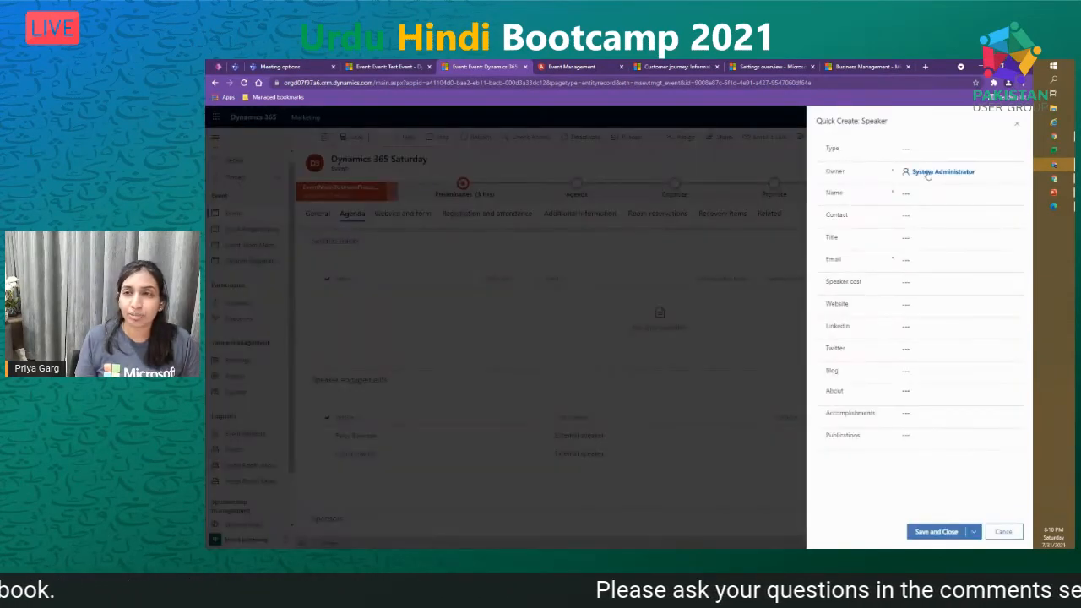
click(929, 152)
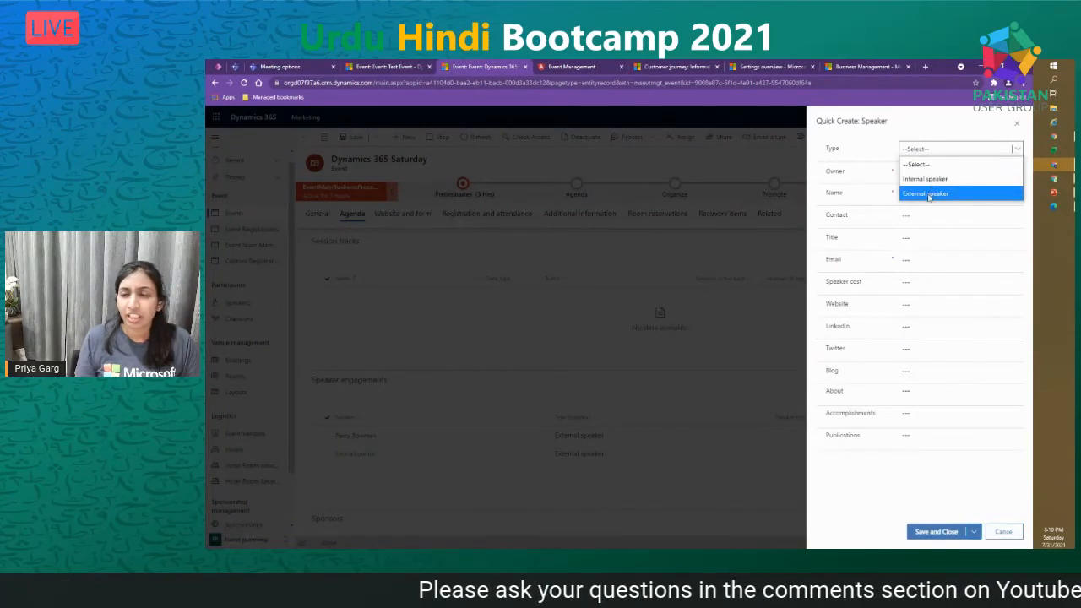
click(929, 193)
click(919, 195)
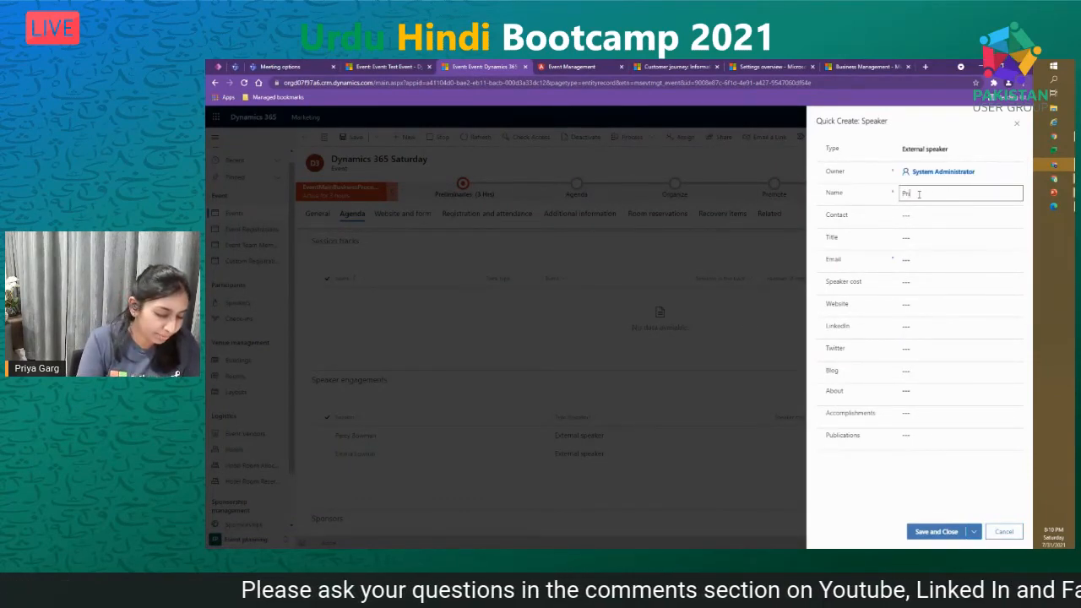
click(941, 214)
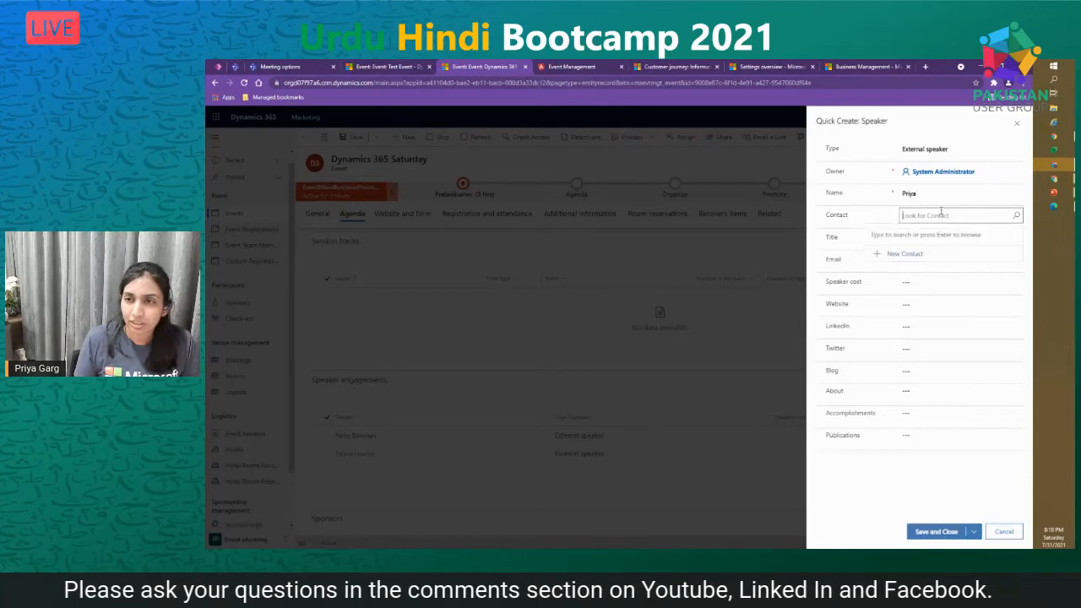
click(1018, 217)
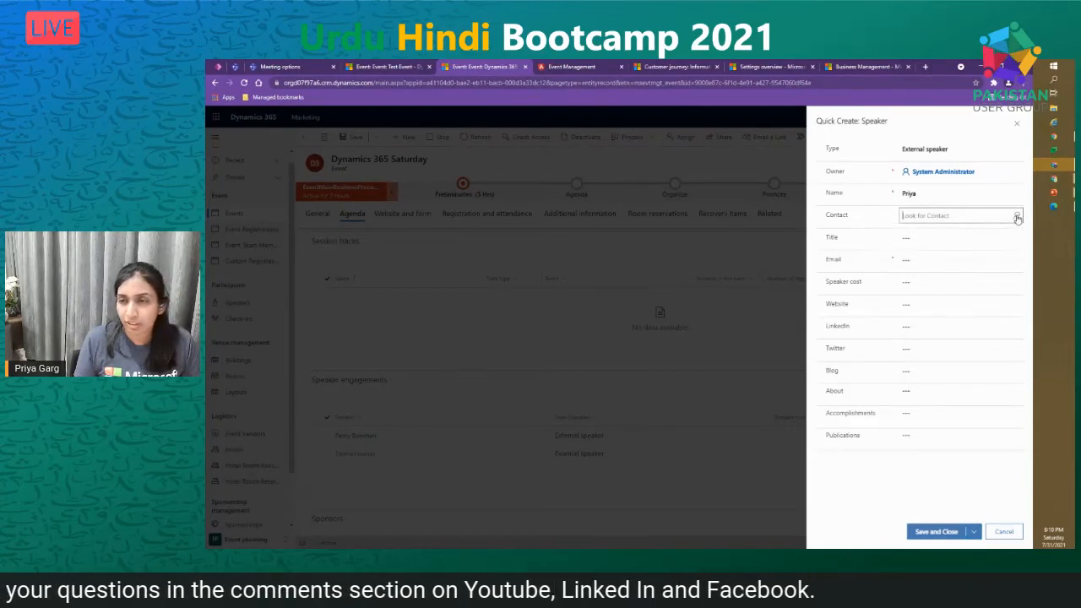
scroll(961, 325, down, 3)
scroll(961, 325, down, 4)
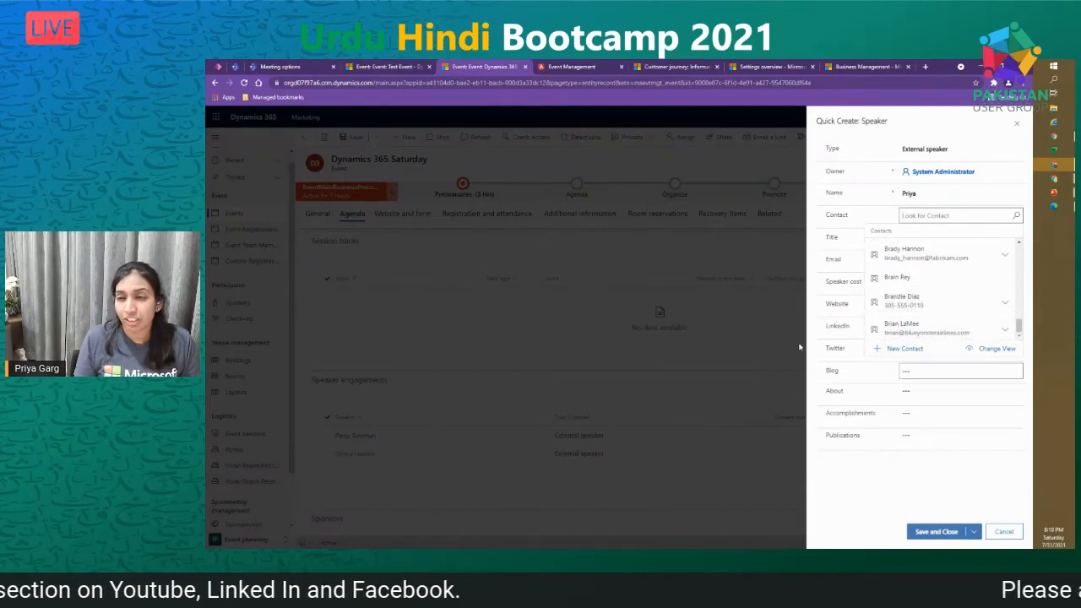
click(938, 282)
- Enter the speaker's name, e-mail address and a speaker cost of 500, then save
click(849, 196)
text(Vra)
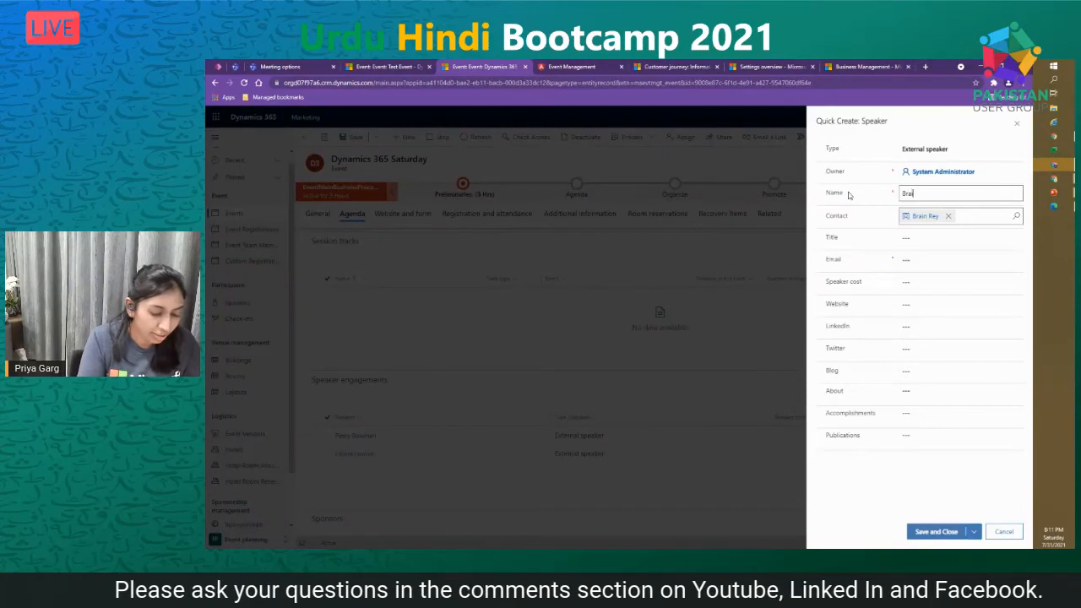
click(938, 260)
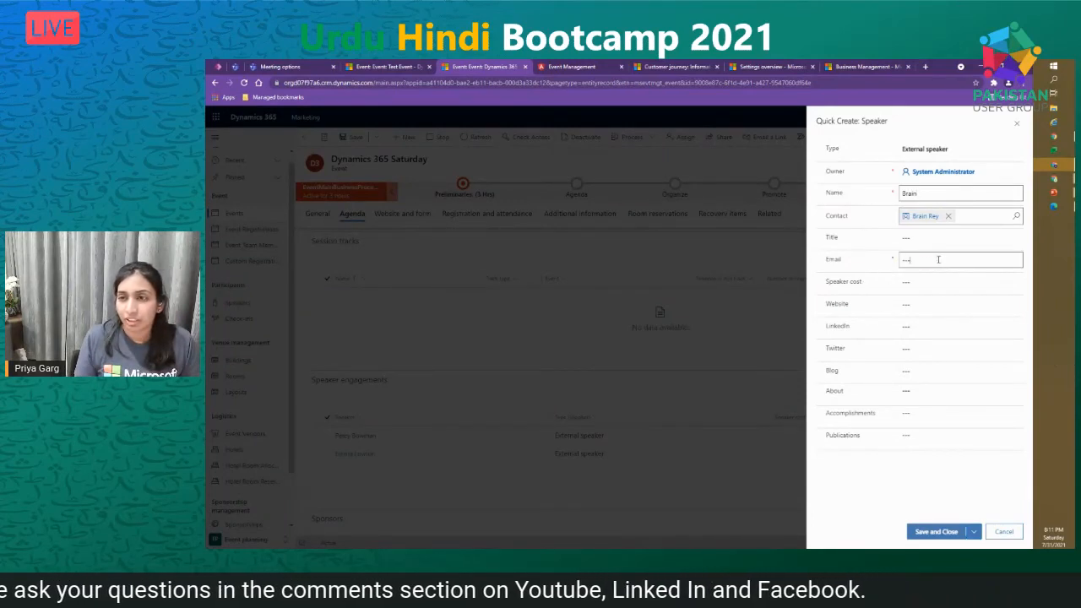
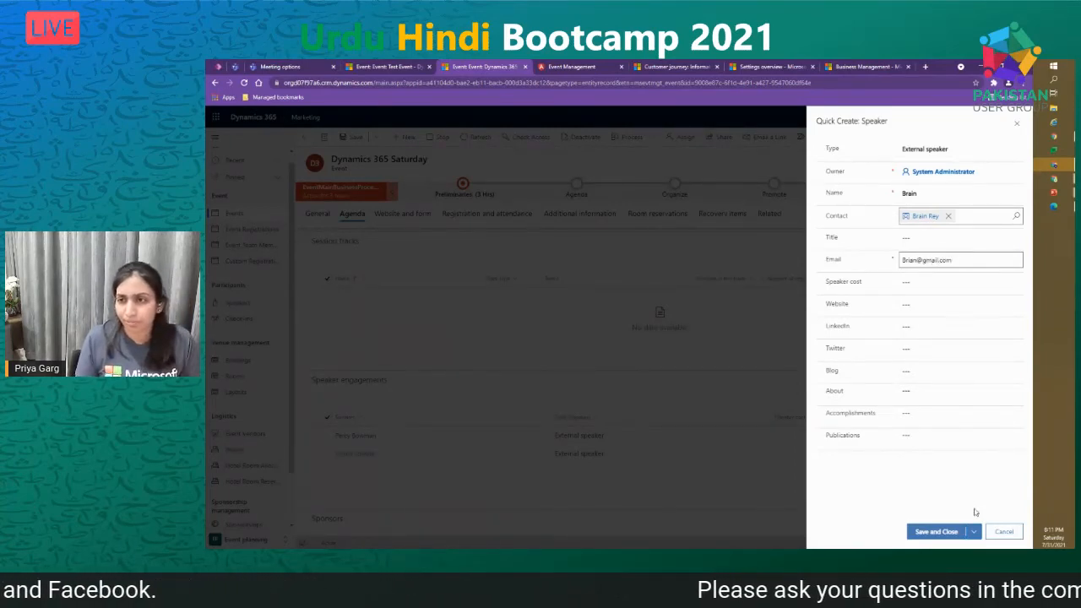
click(917, 280)
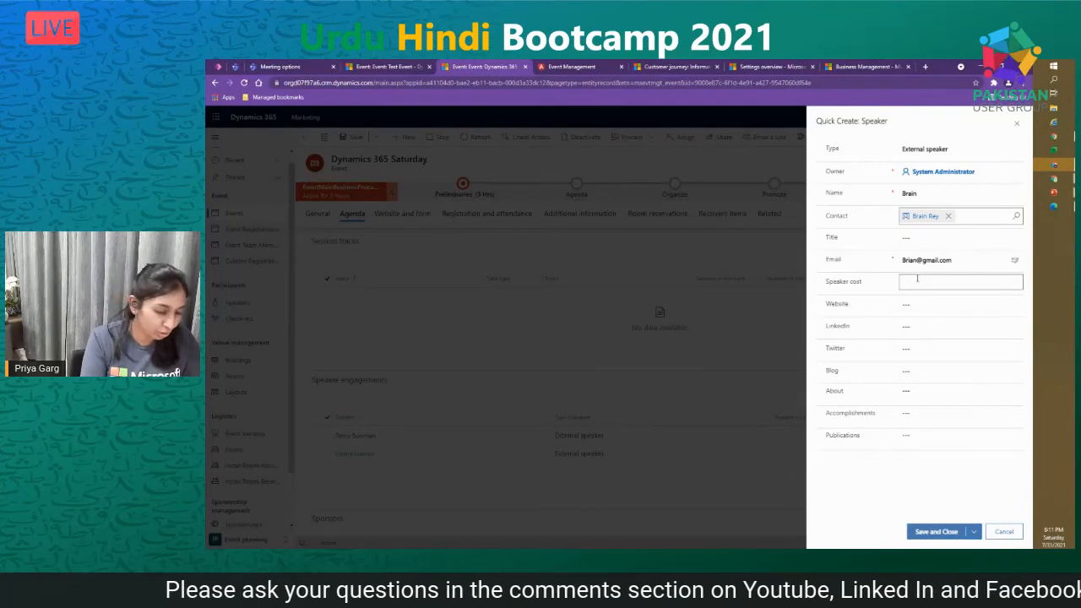
text(500)
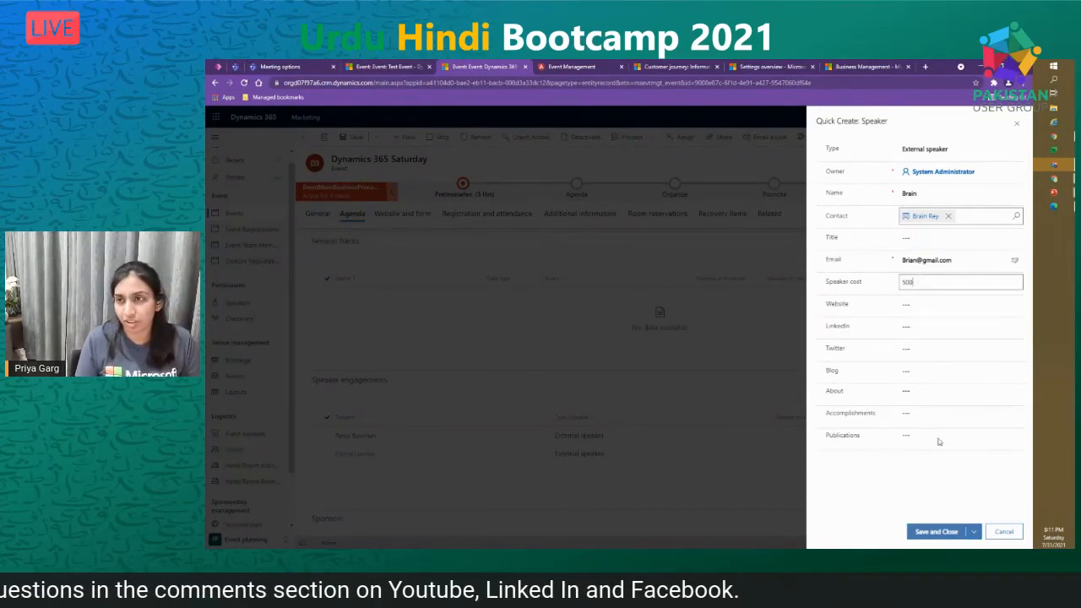
click(935, 529)
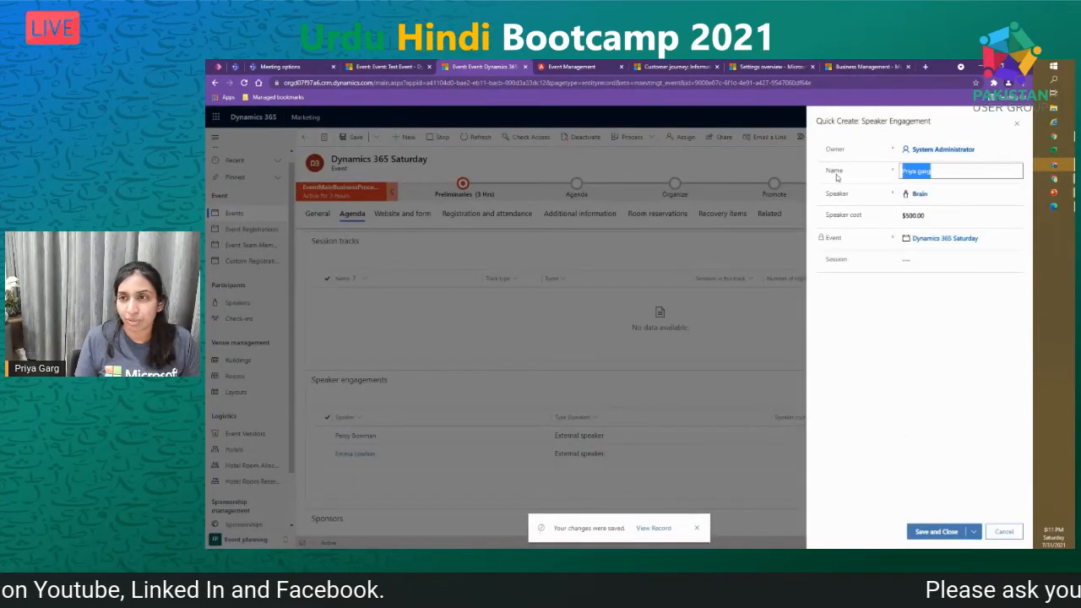
- Name the engagement after the speaker, assign Session 3: D365 Field Service, and save
text(Brian)
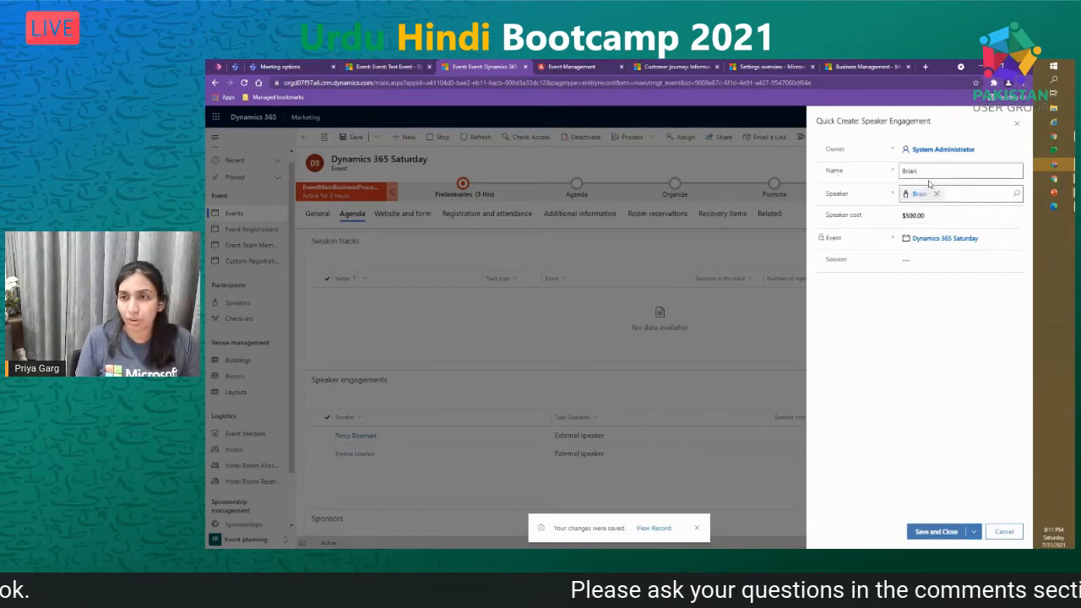
click(927, 260)
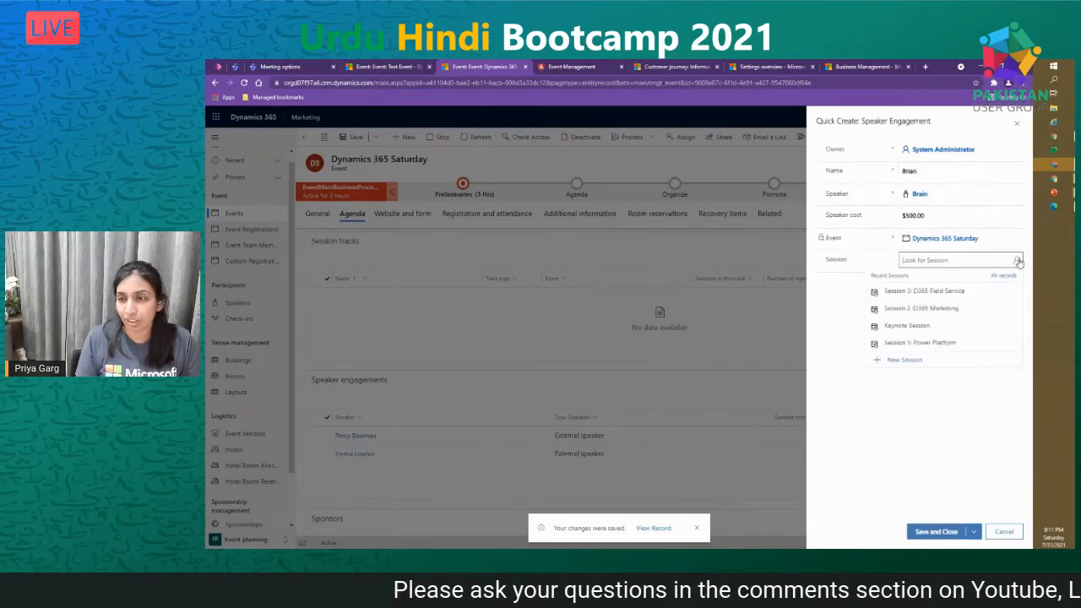
click(971, 291)
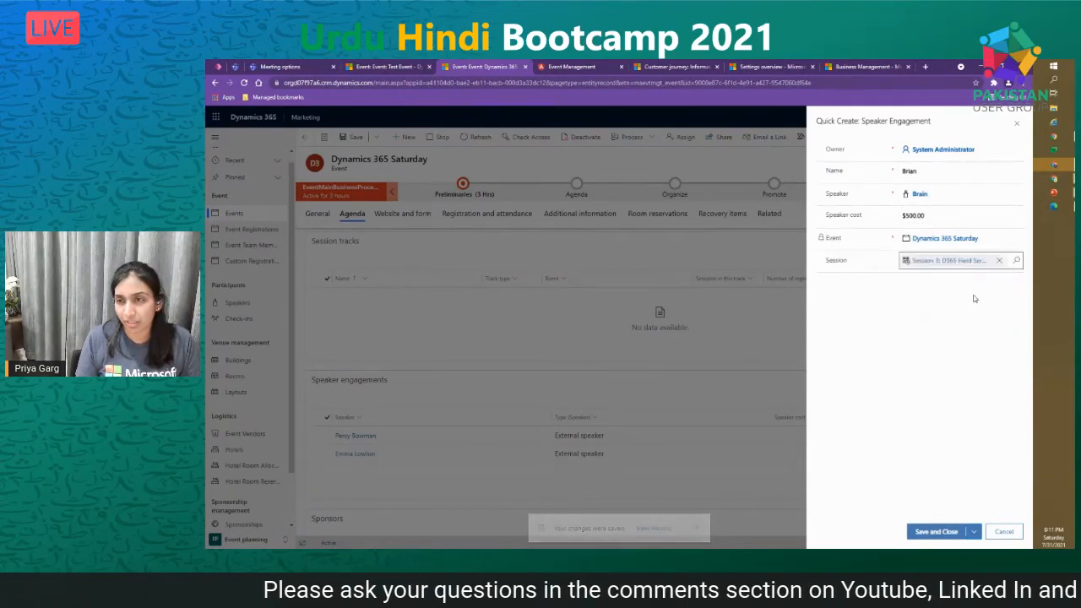
click(934, 535)
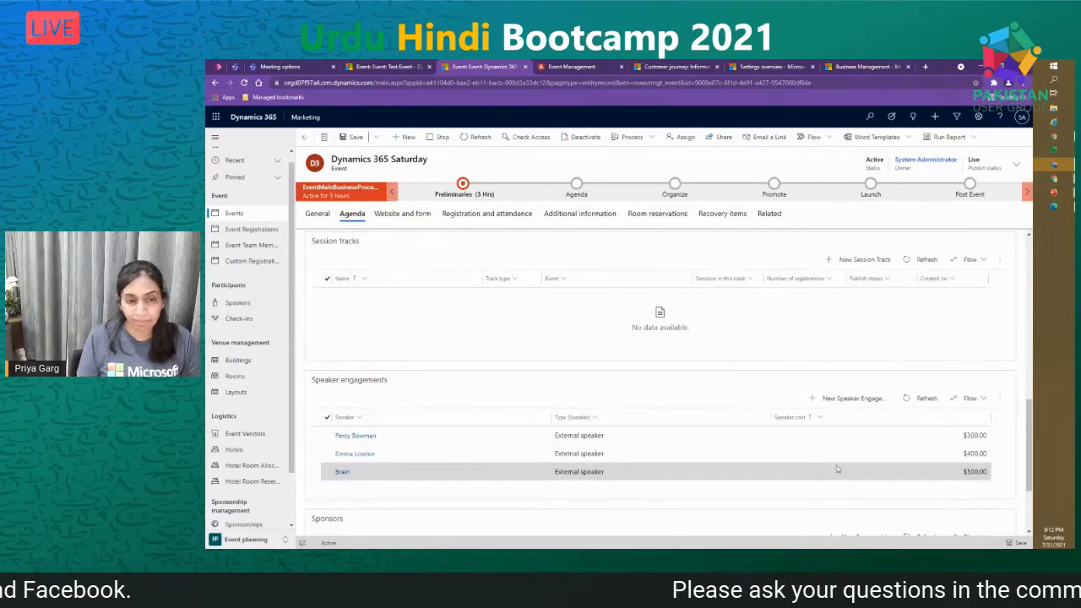
- Start a new sponsorship with Adventure Works as event sponsor and Gold category
scroll(837, 470, down, 3)
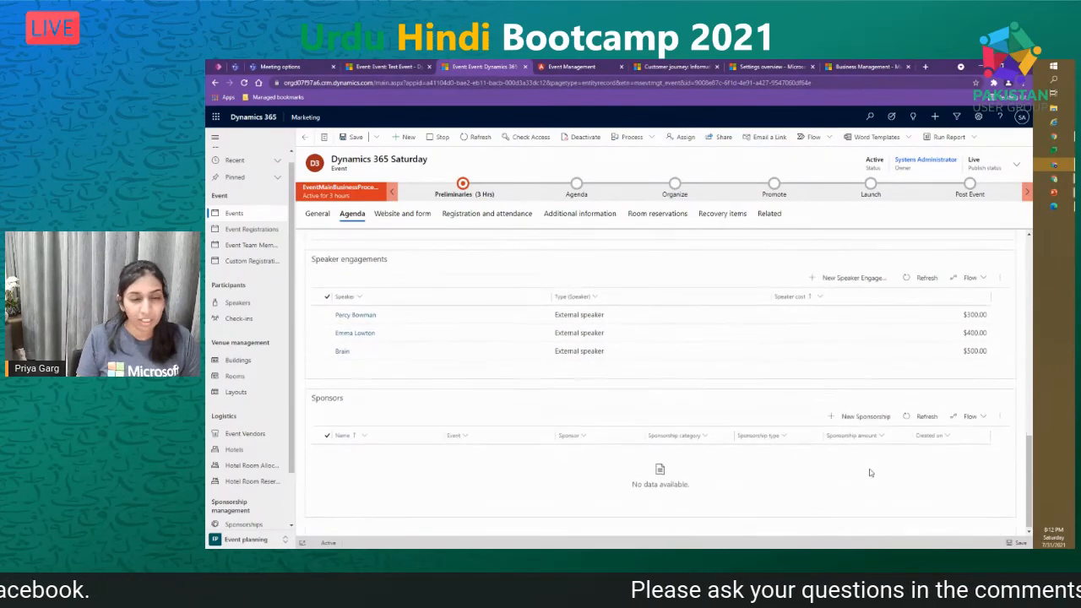
click(865, 417)
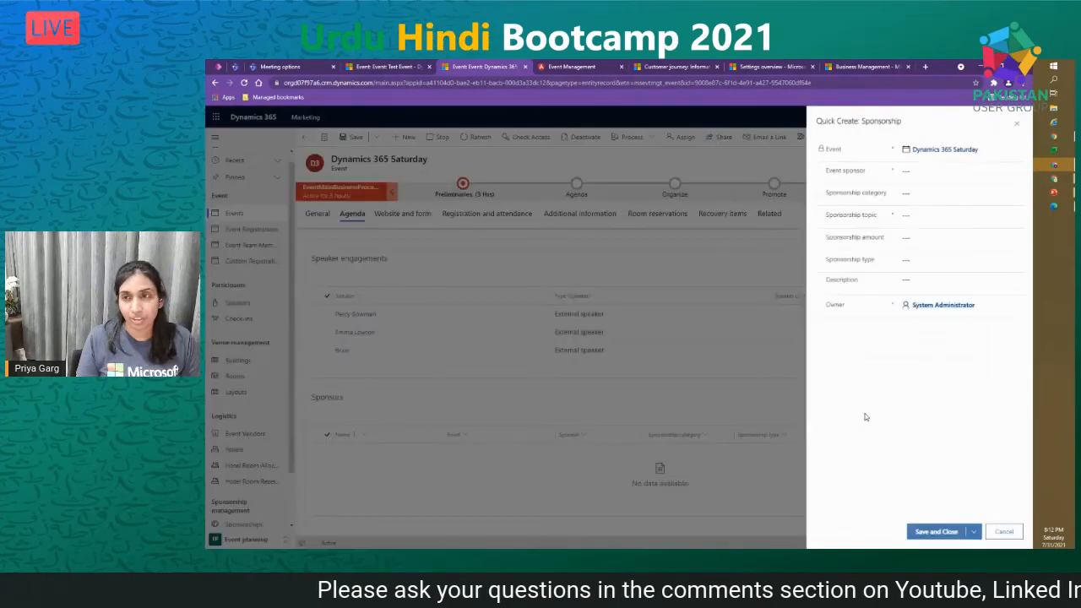
click(1017, 171)
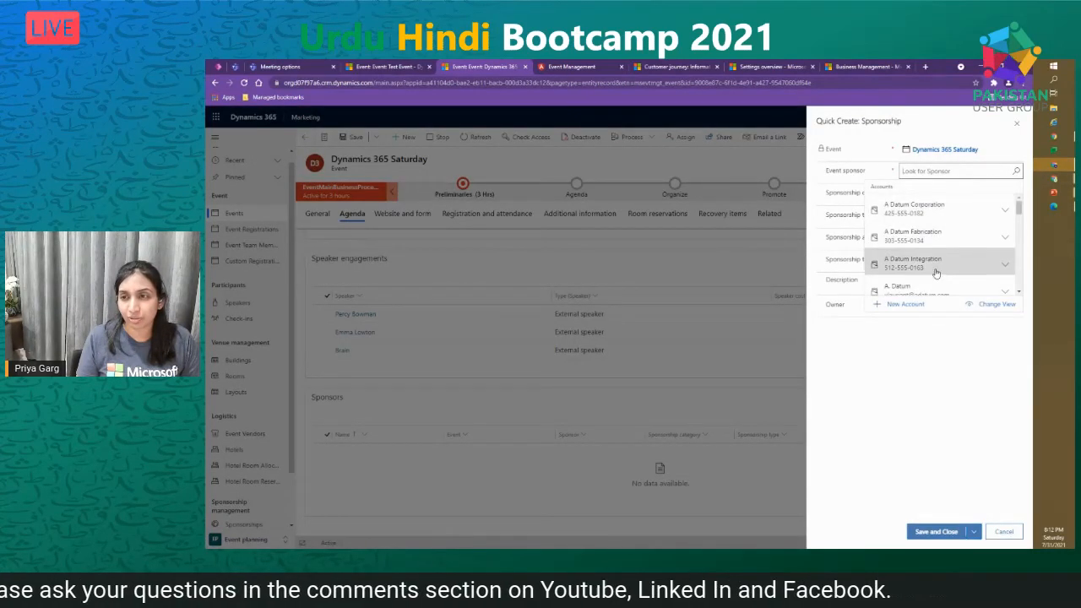
scroll(936, 277, down, 5)
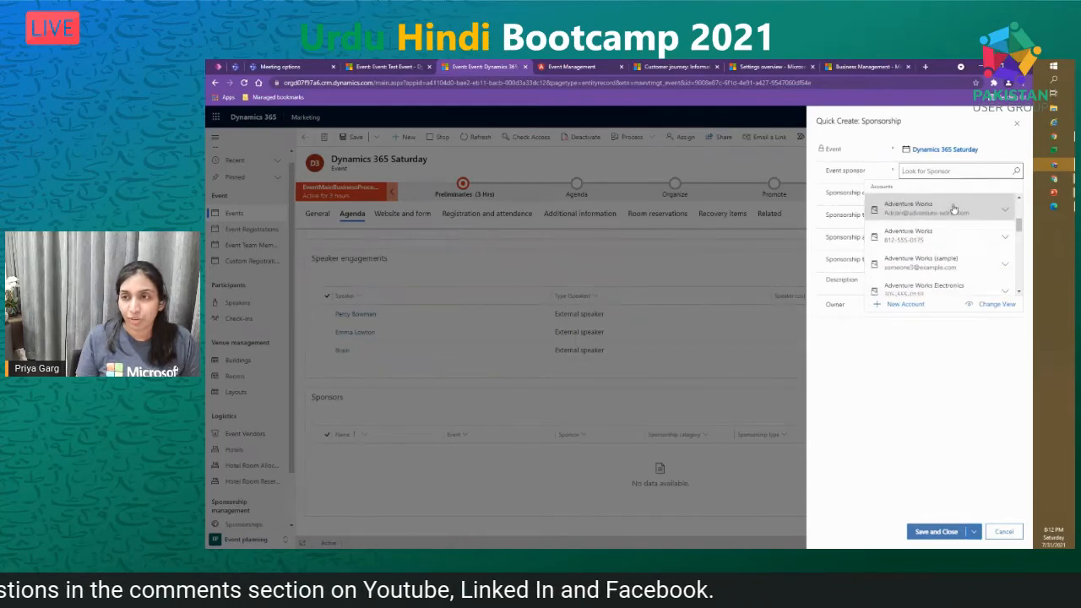
click(929, 208)
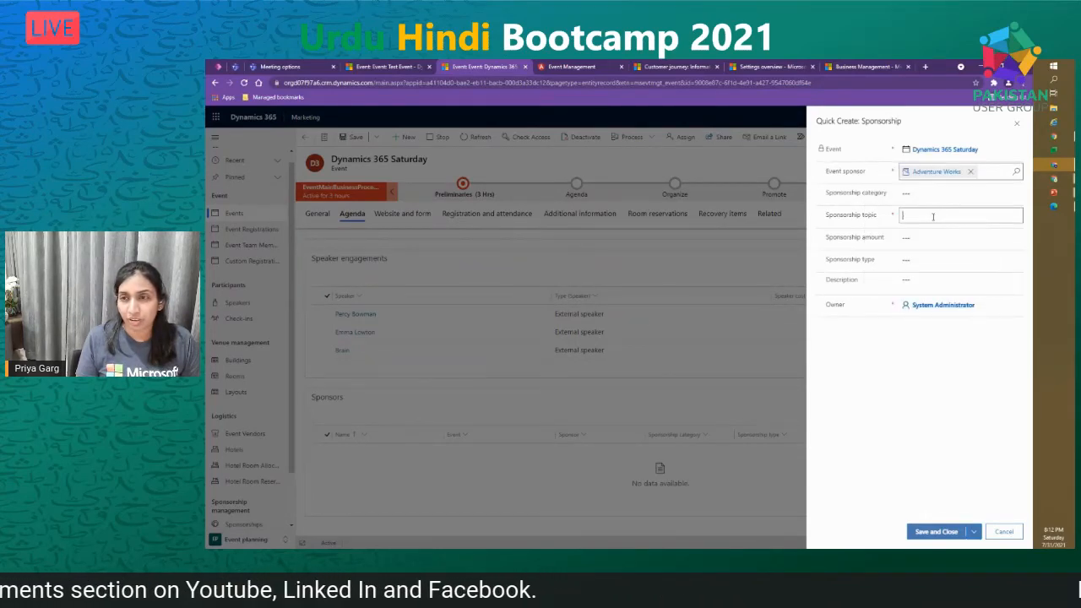
click(920, 195)
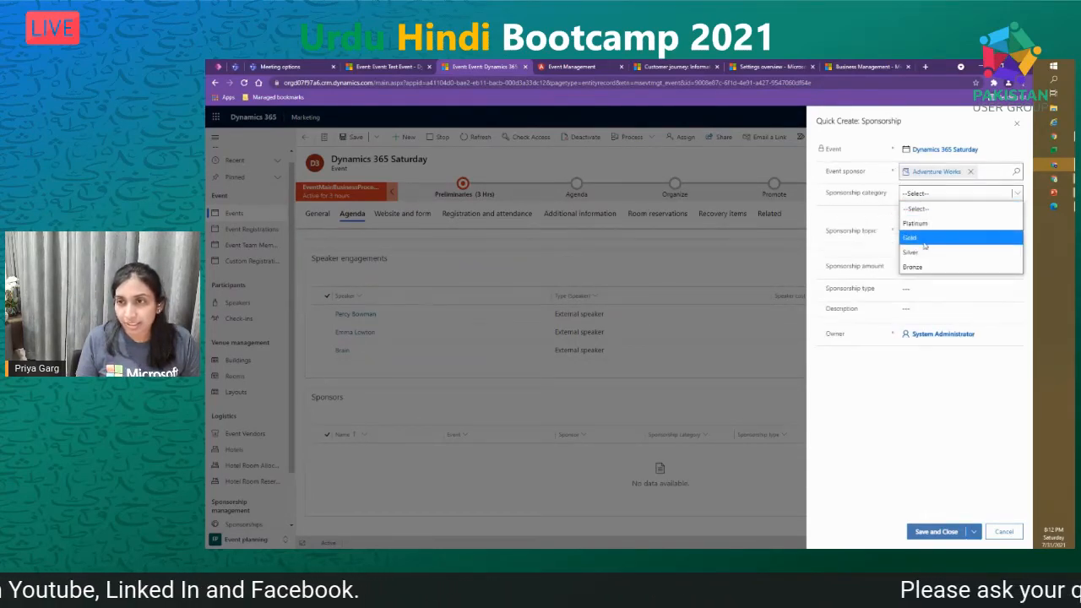
click(912, 237)
click(957, 212)
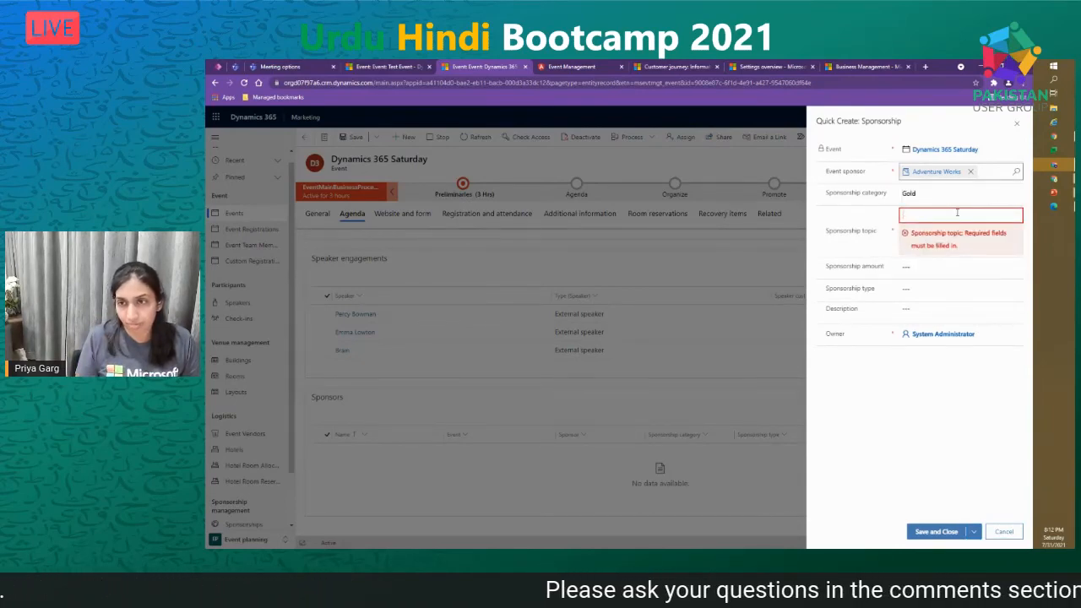
- Set both sponsorship type and topic to Services, then save and close the sponsorship
click(954, 291)
click(929, 319)
click(941, 217)
click(955, 289)
click(933, 318)
click(934, 216)
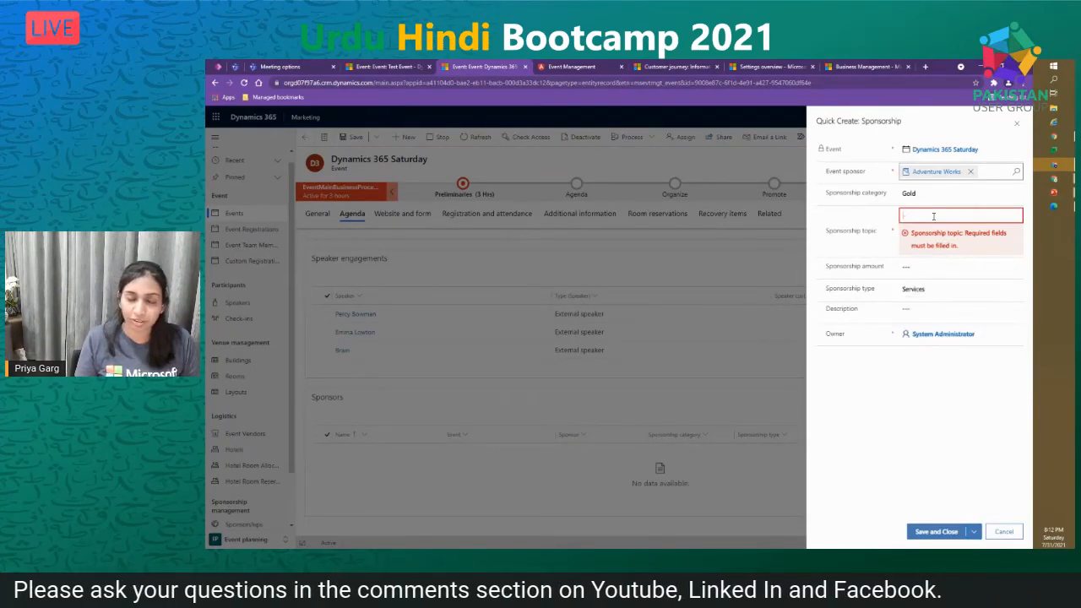
text(Services)
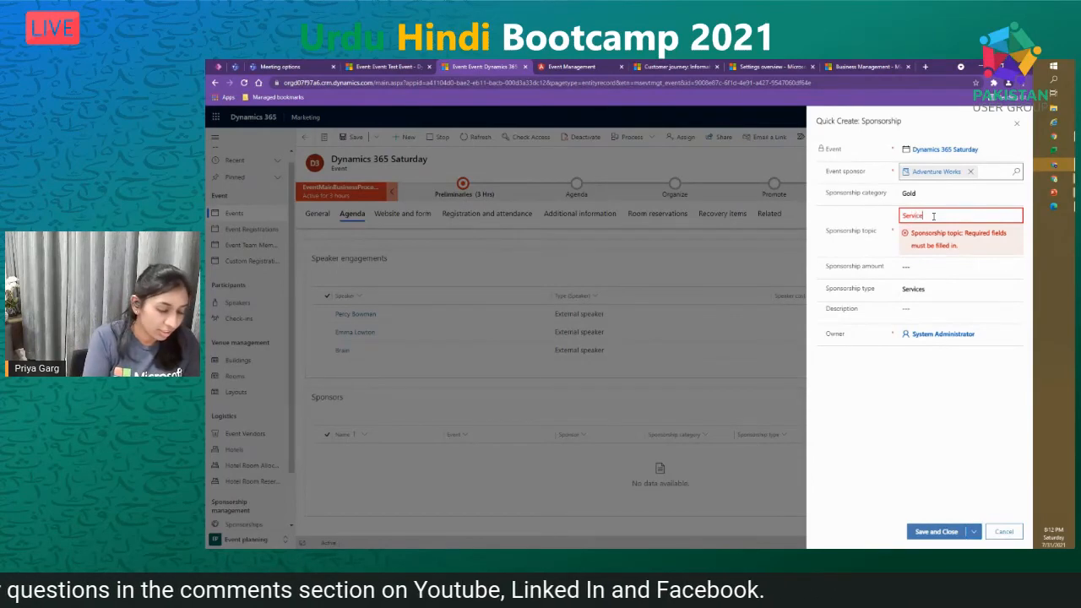
click(937, 267)
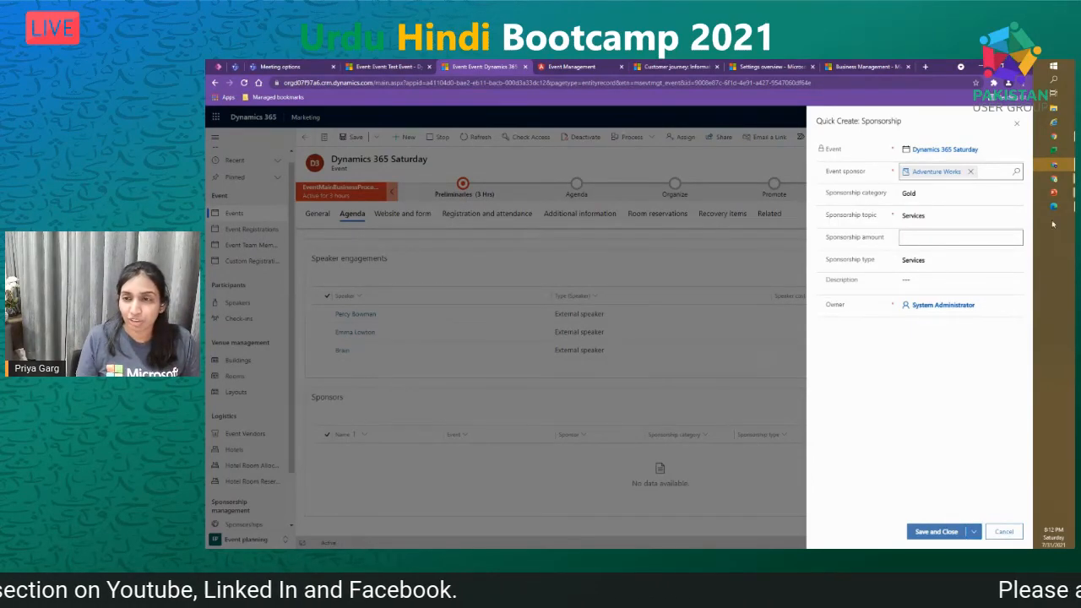
click(934, 532)
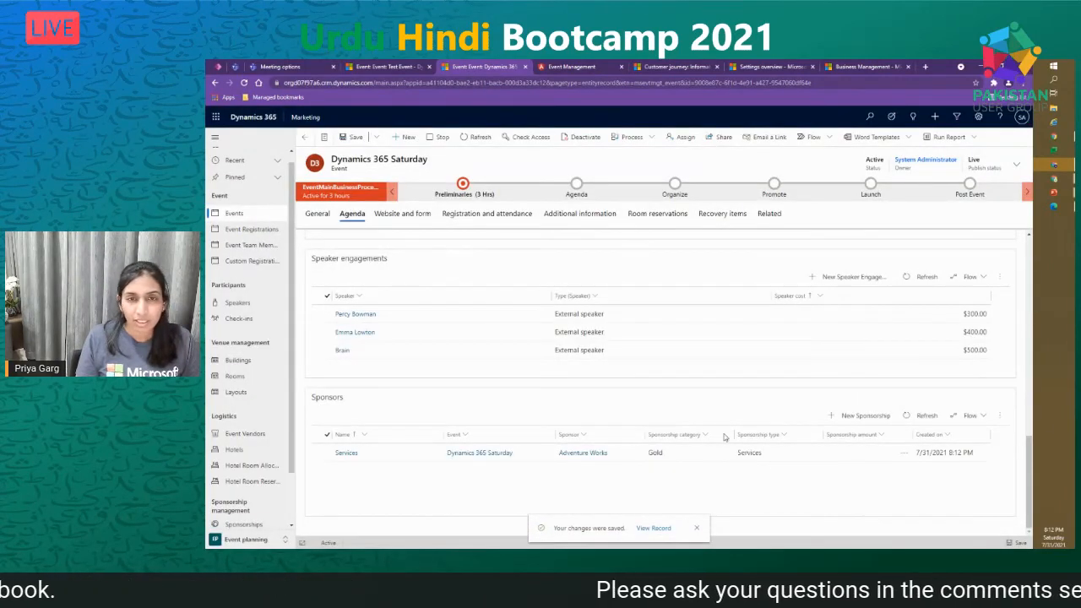
- Browse the Website and form, Registration, Additional information and Room reservations tabs
scroll(523, 498, up, 10)
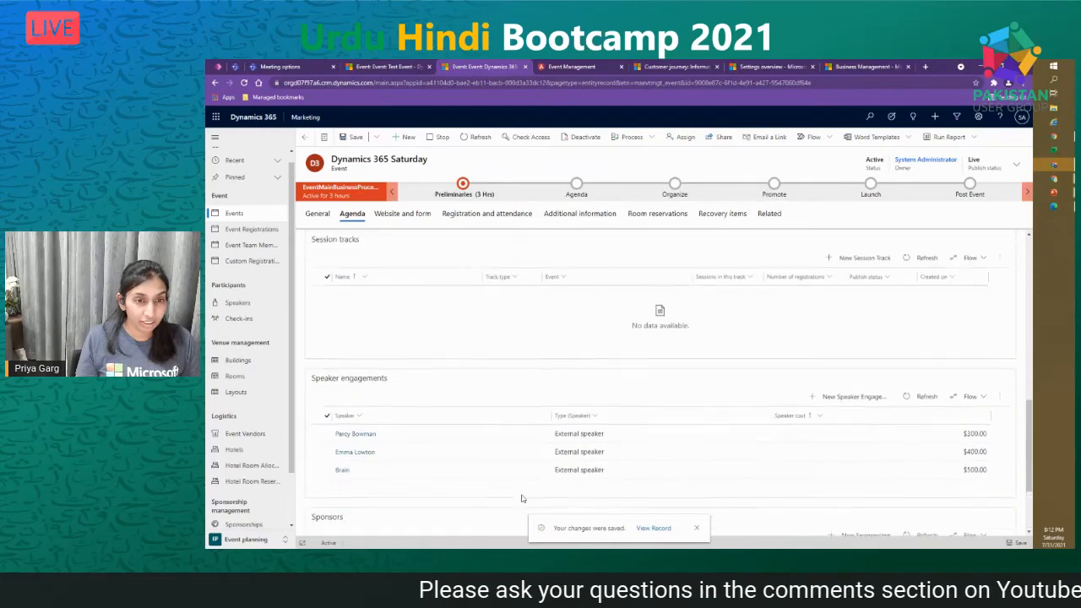
scroll(522, 498, up, 5)
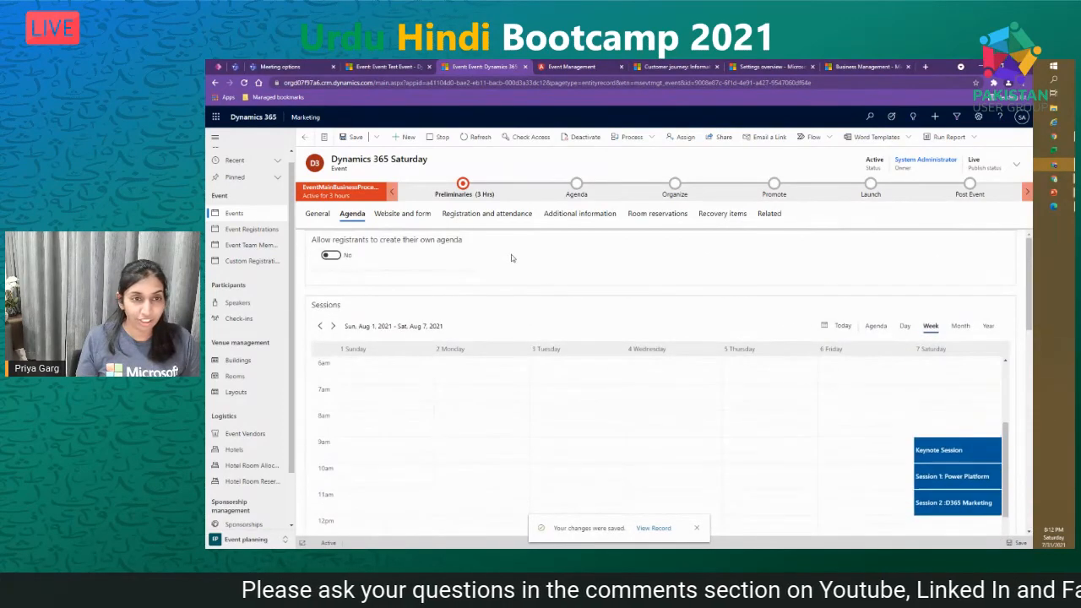
scroll(342, 474, down, 12)
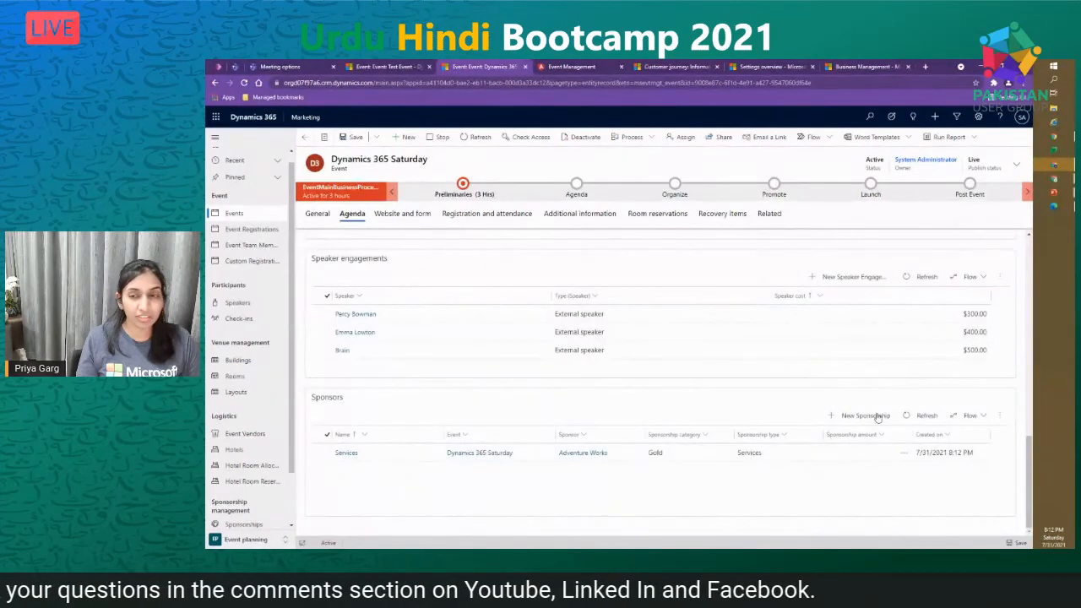
click(398, 218)
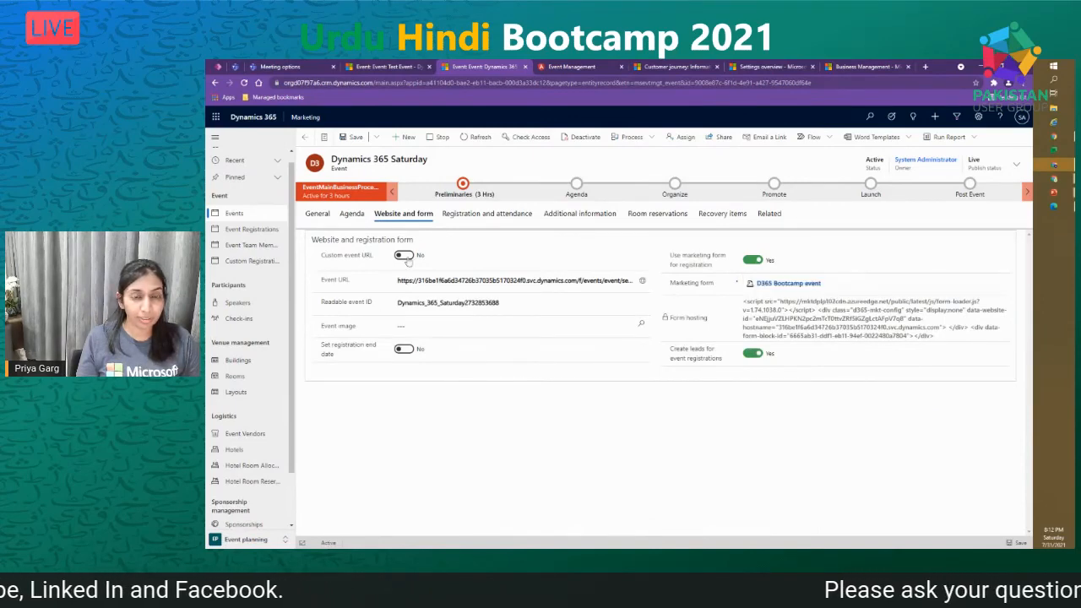
click(488, 216)
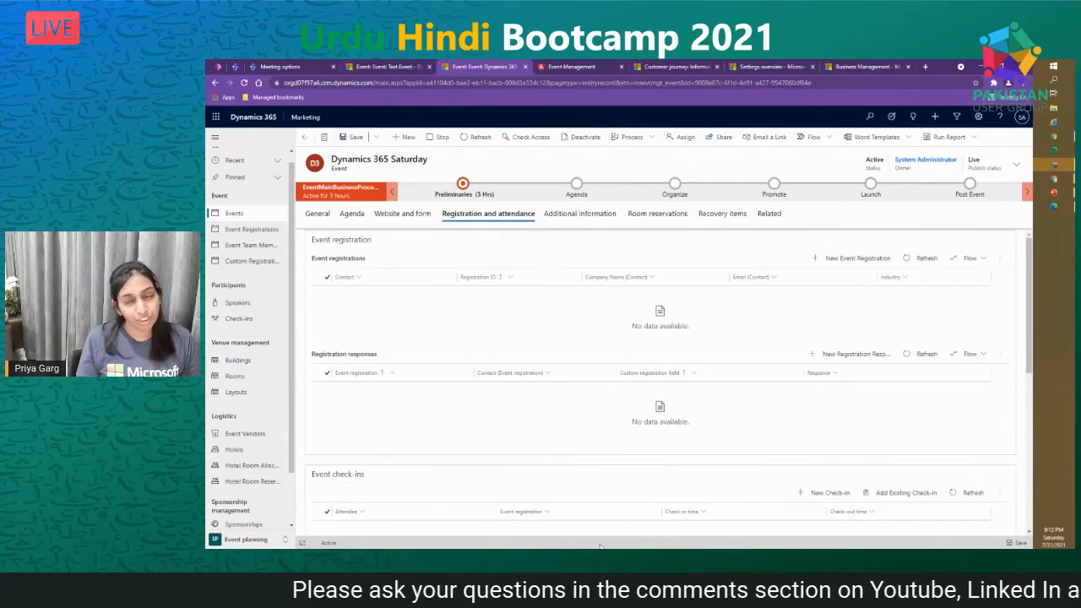
click(593, 218)
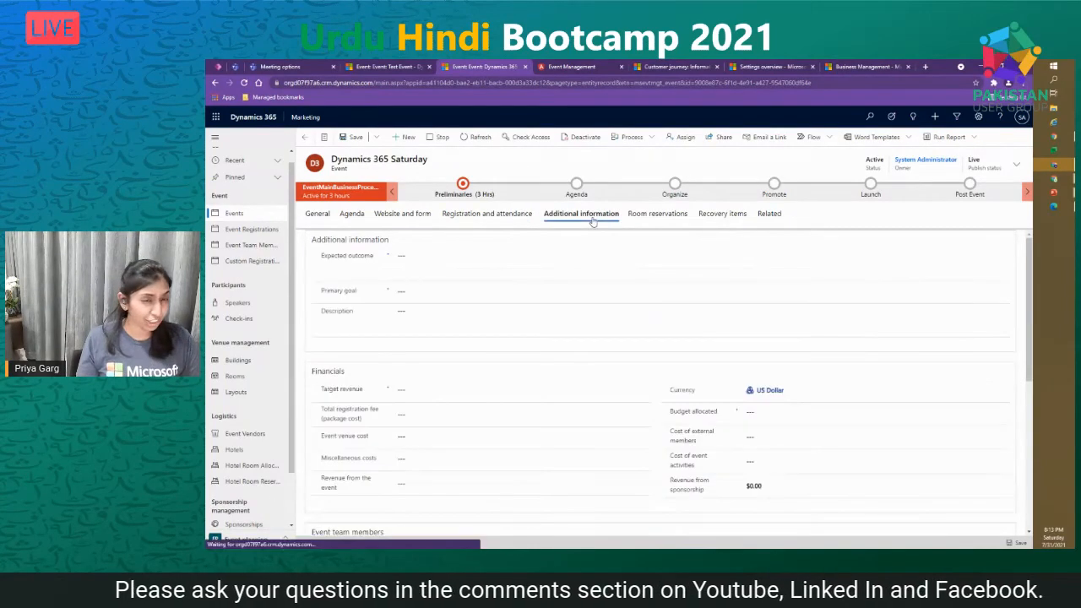
click(658, 216)
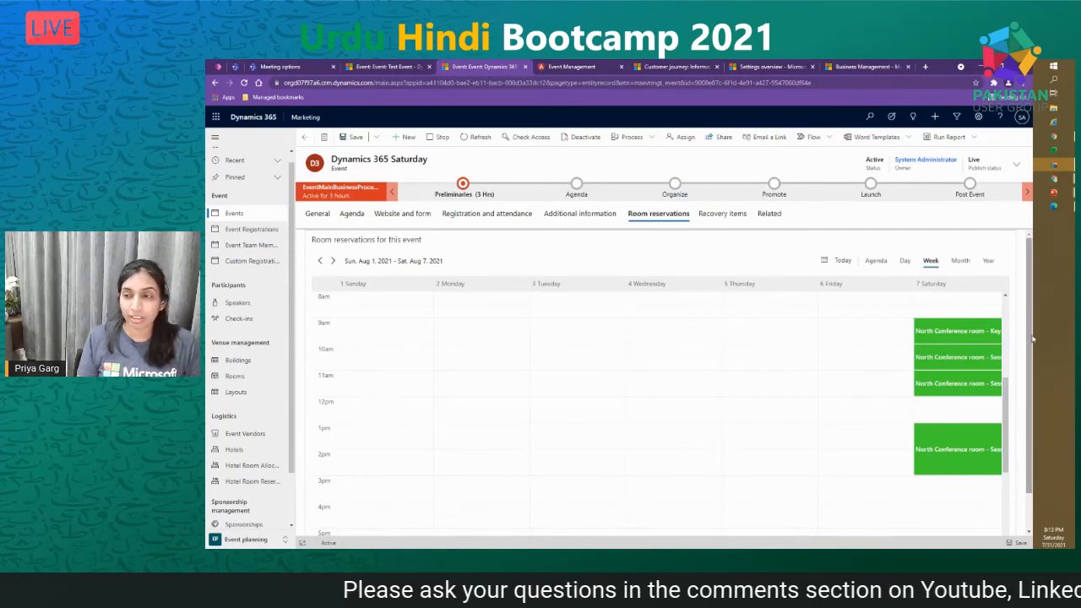
- Return to the General details, glance at the agenda, and open the live event website
scroll(1031, 344, down, 1)
scroll(972, 414, up, 1)
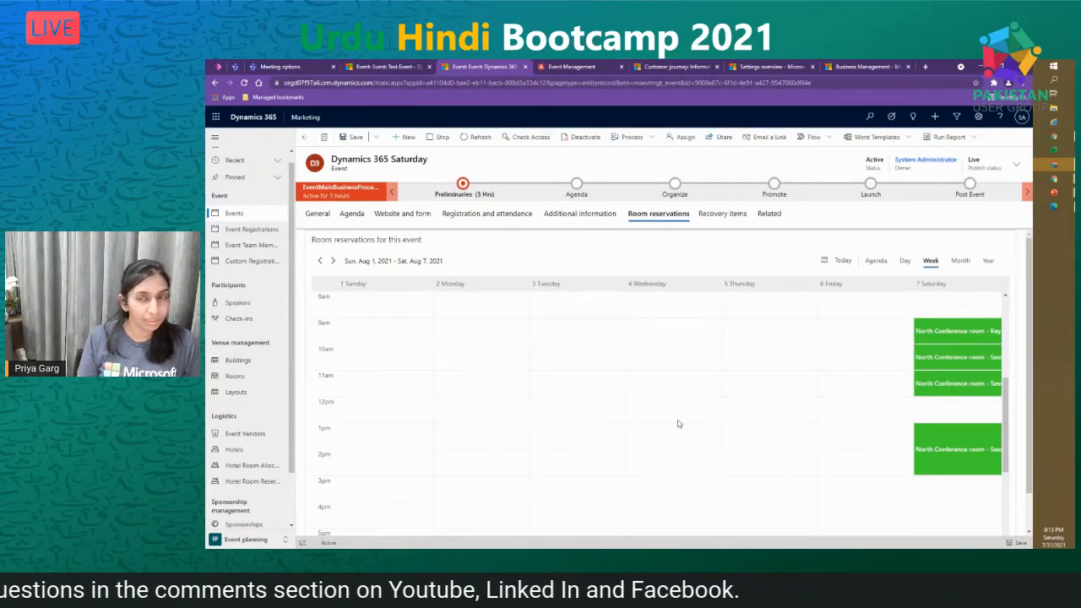
click(317, 215)
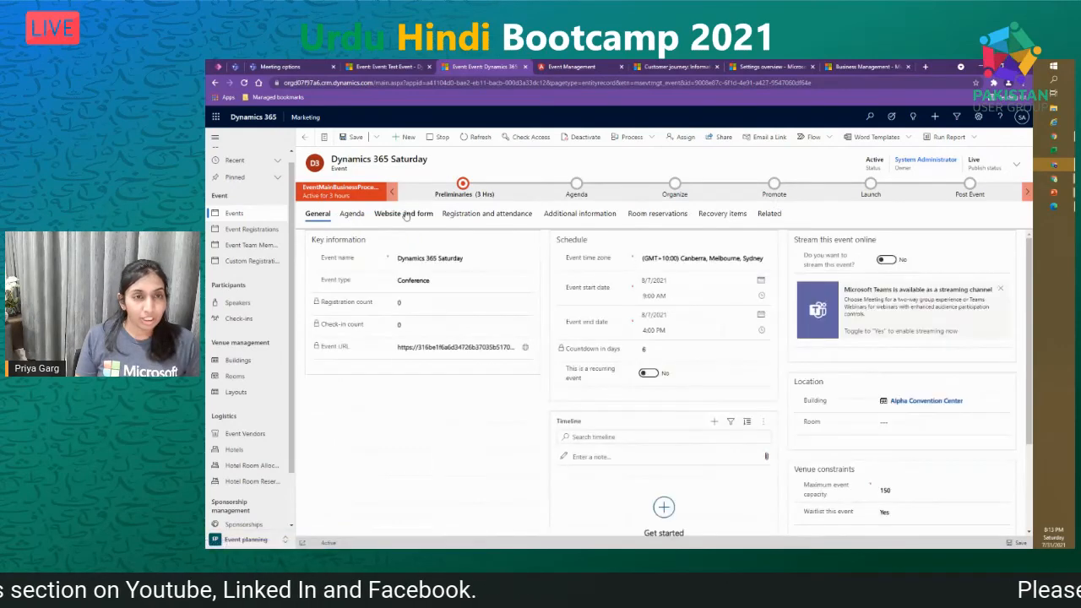
click(355, 215)
click(318, 215)
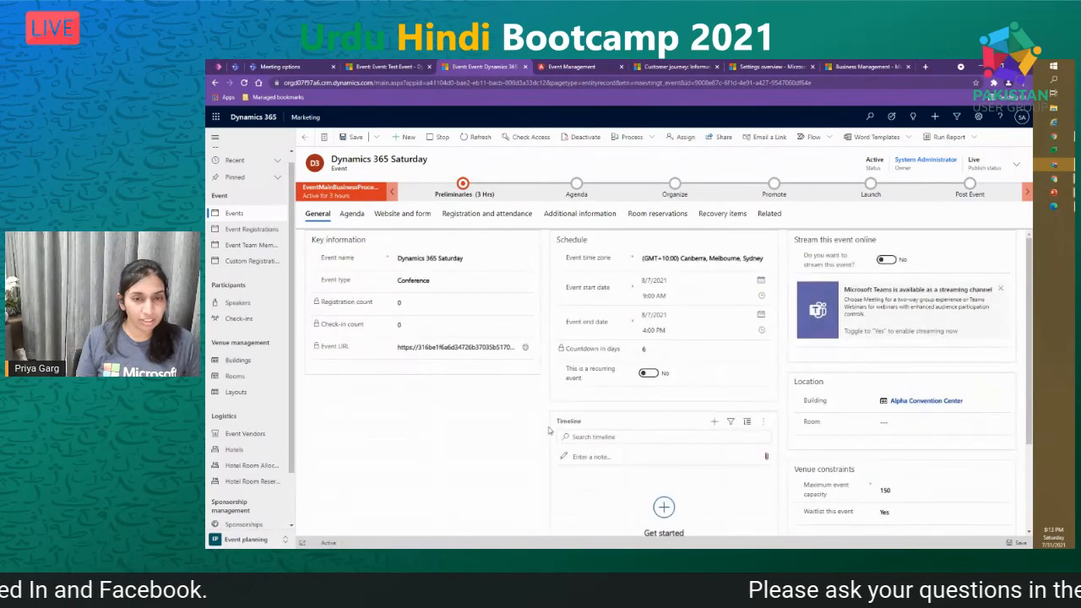
click(525, 348)
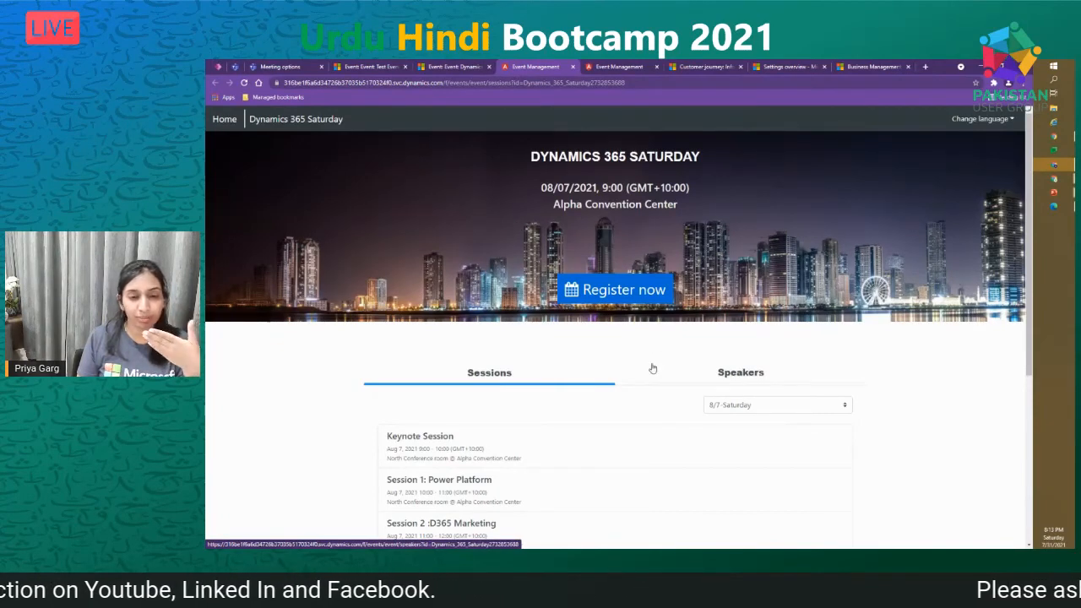
- Browse the live site's sessions and speakers, open Register now, then return to the event record
scroll(651, 371, down, 2)
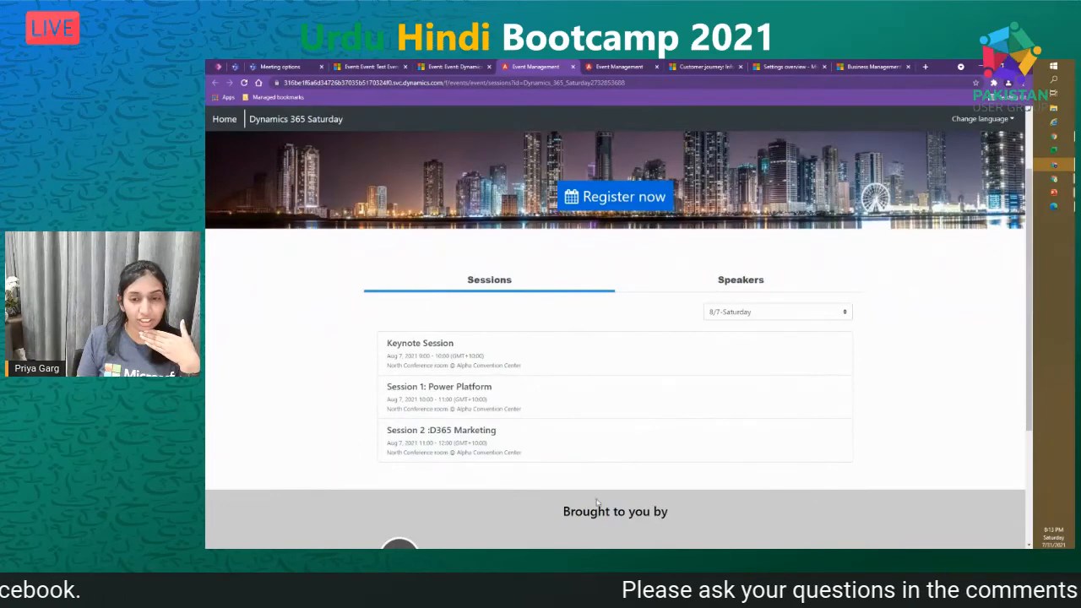
scroll(549, 505, down, 4)
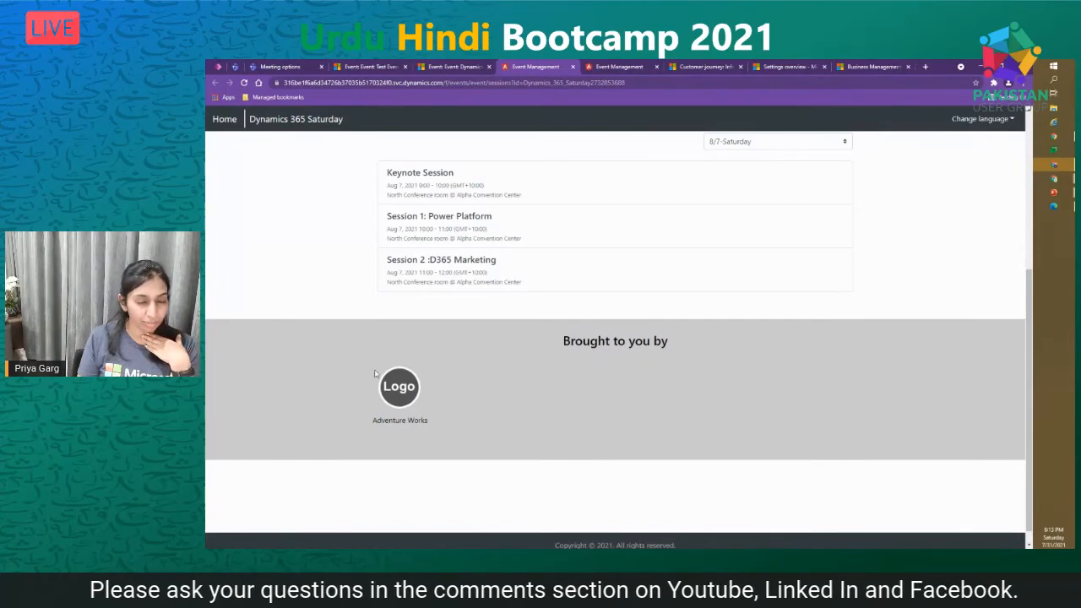
scroll(758, 418, up, 6)
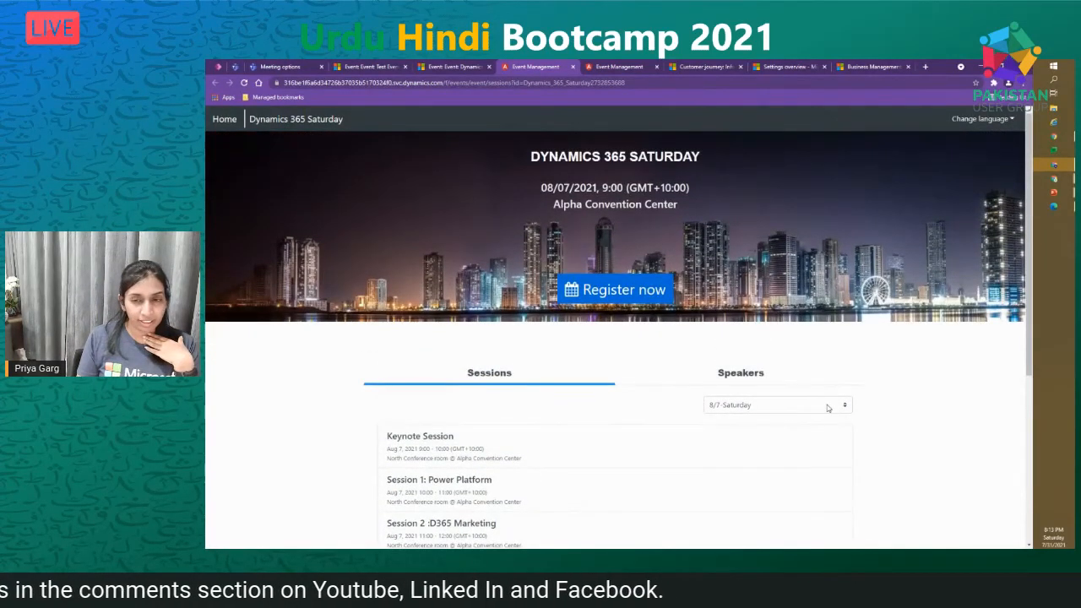
click(749, 374)
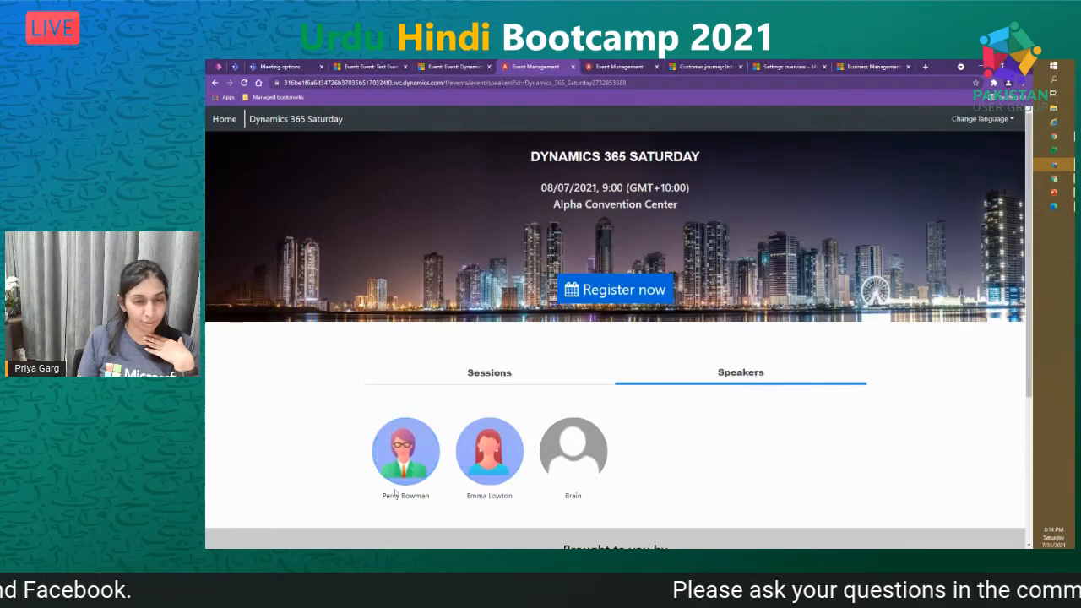
scroll(863, 492, down, 3)
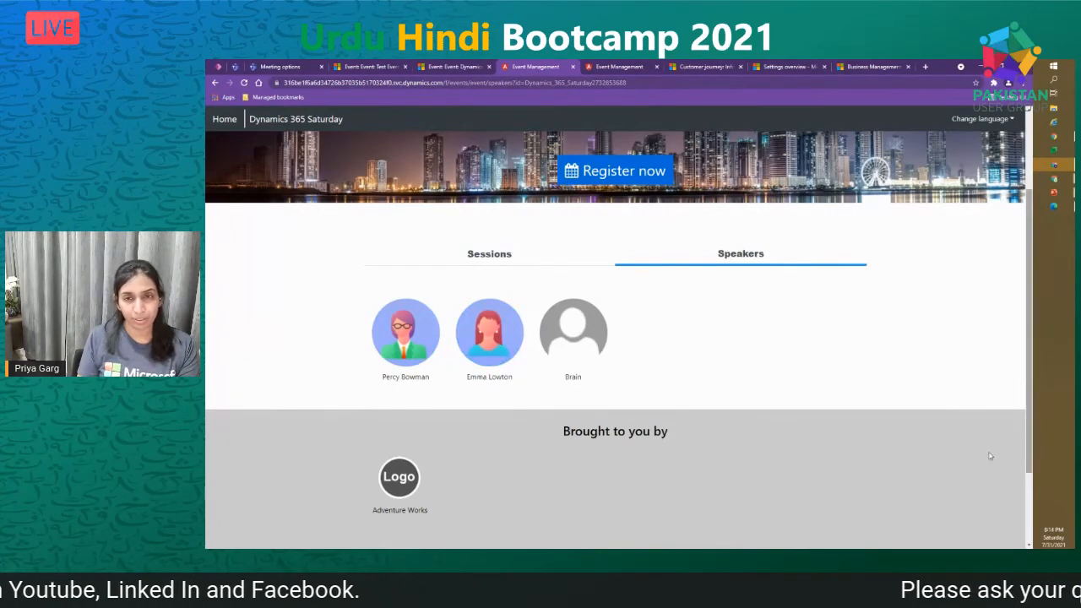
scroll(661, 354, up, 2)
click(649, 285)
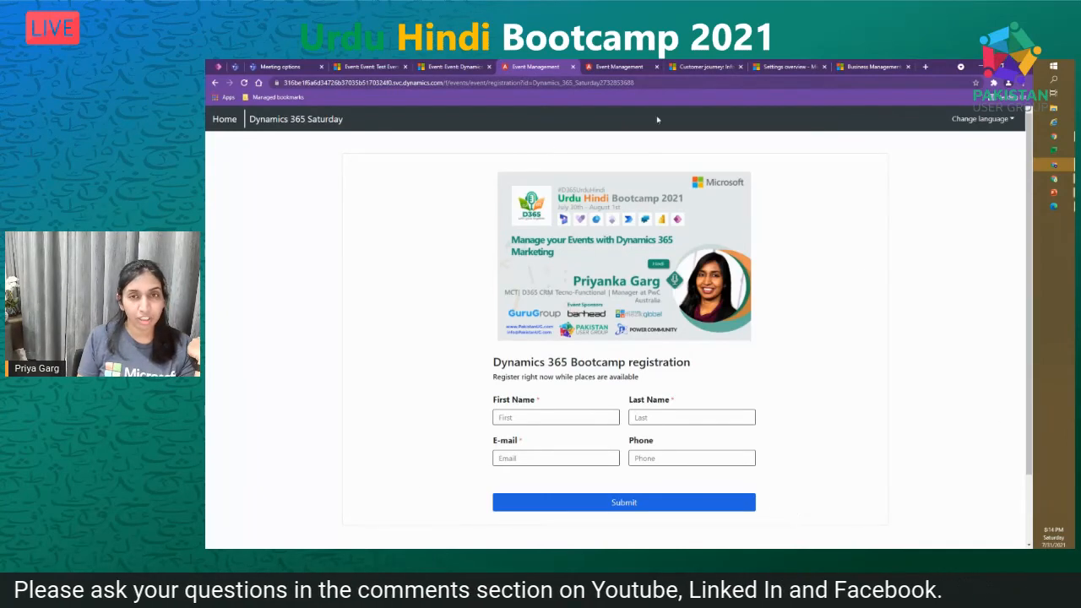
click(454, 67)
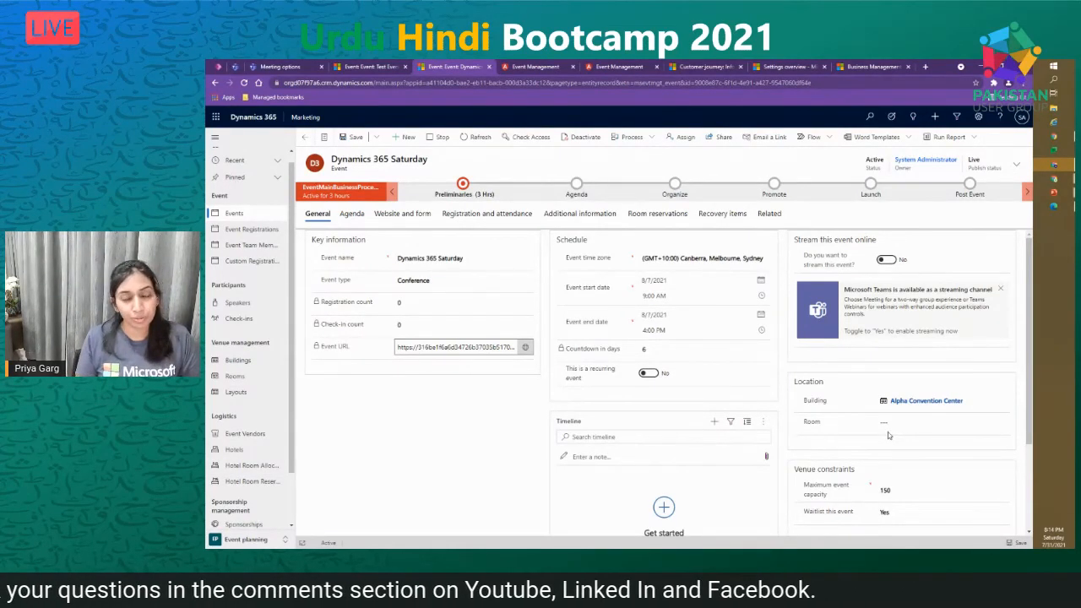
- Compare registration and website settings between the Dynamics 365 Saturday and Test Event records
scroll(638, 409, down, 1)
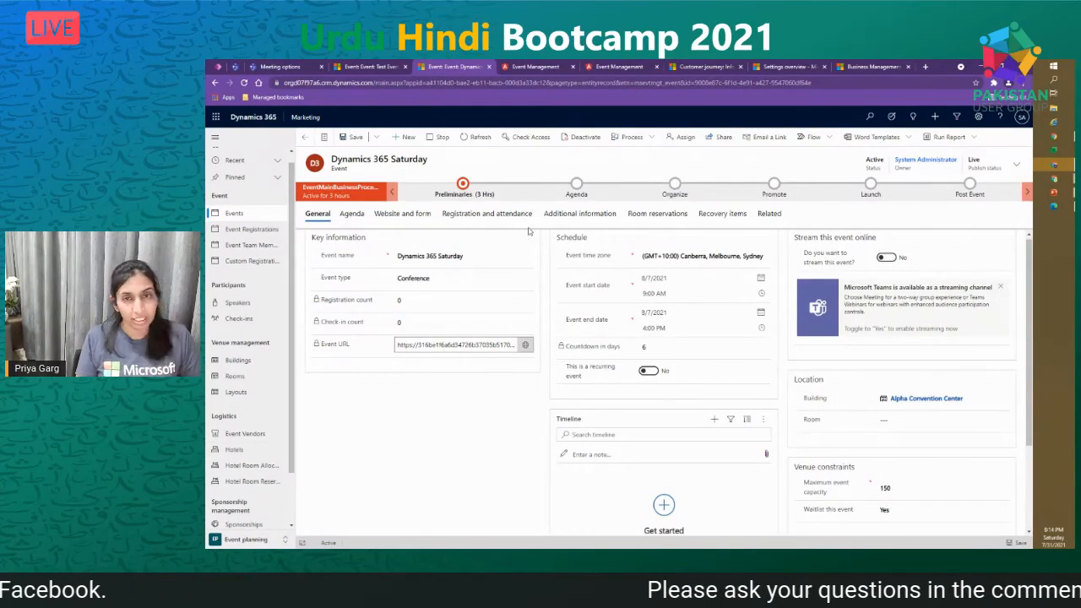
click(485, 213)
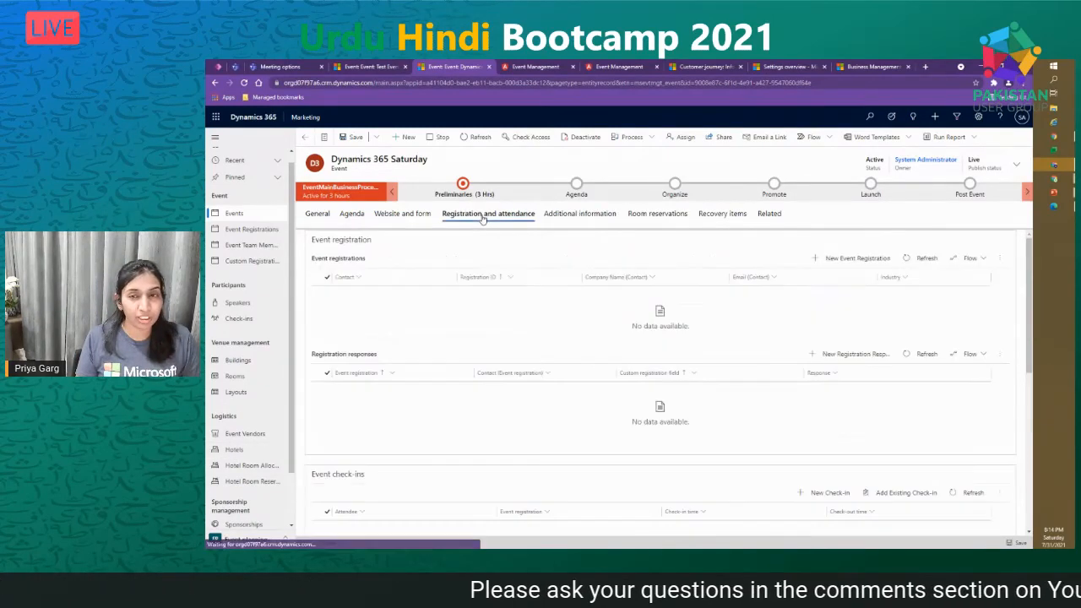
click(535, 66)
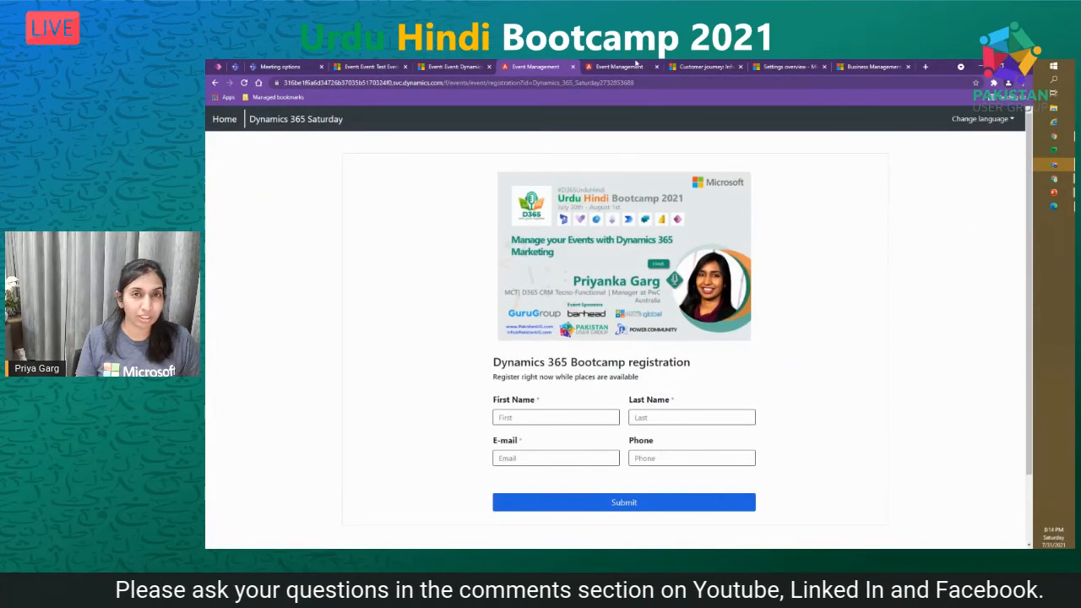
click(397, 67)
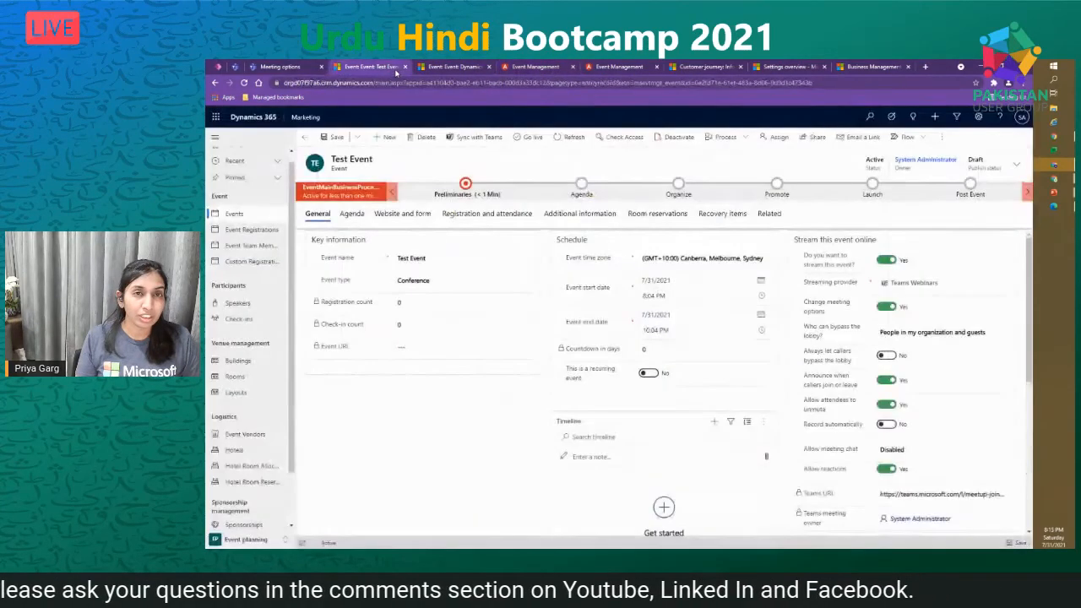
click(447, 67)
click(385, 68)
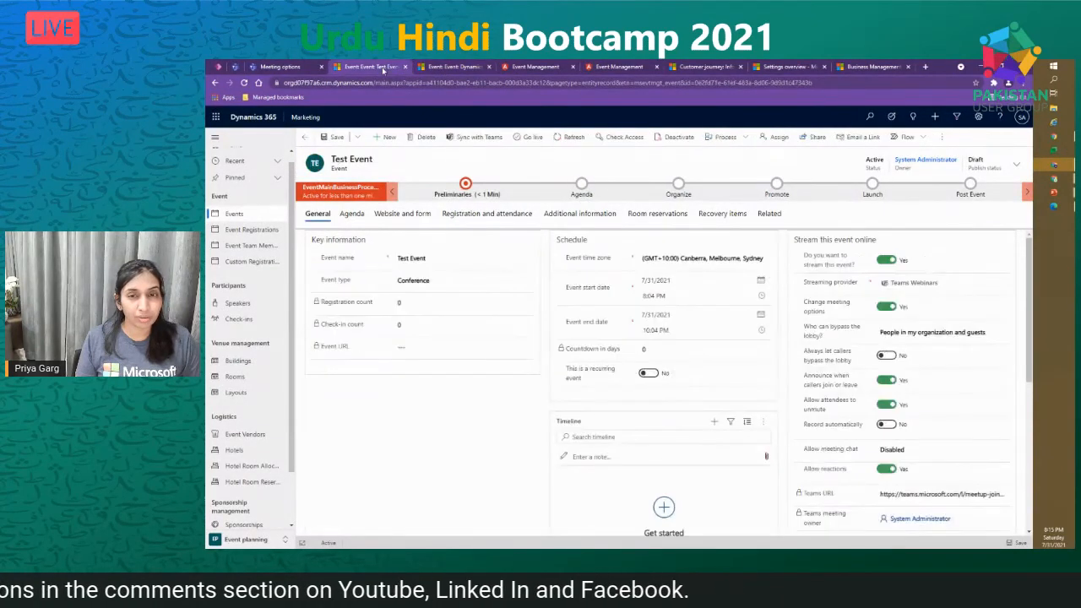
click(478, 217)
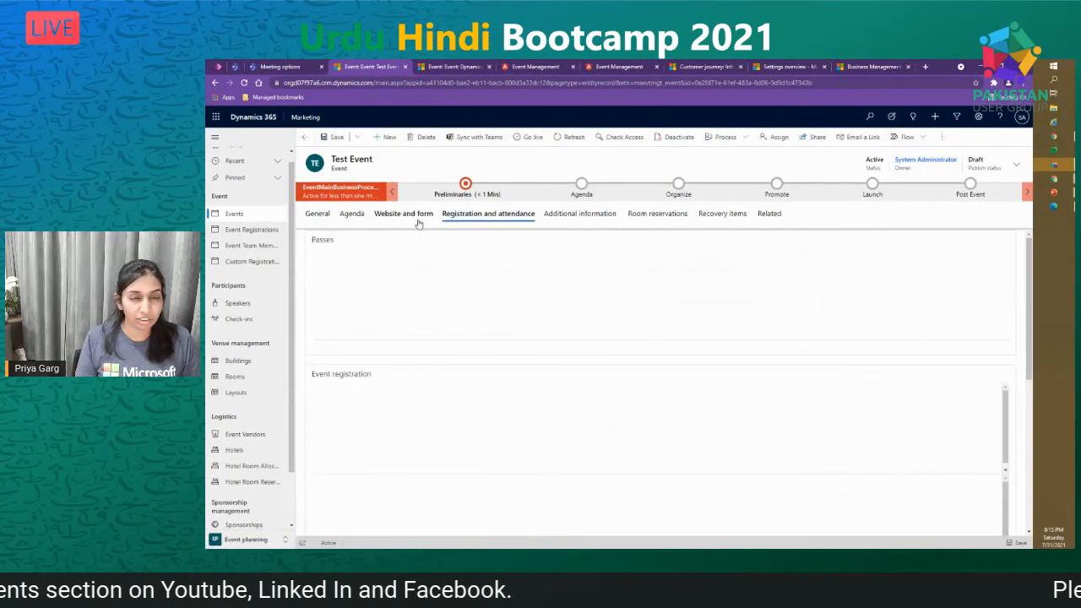
click(418, 221)
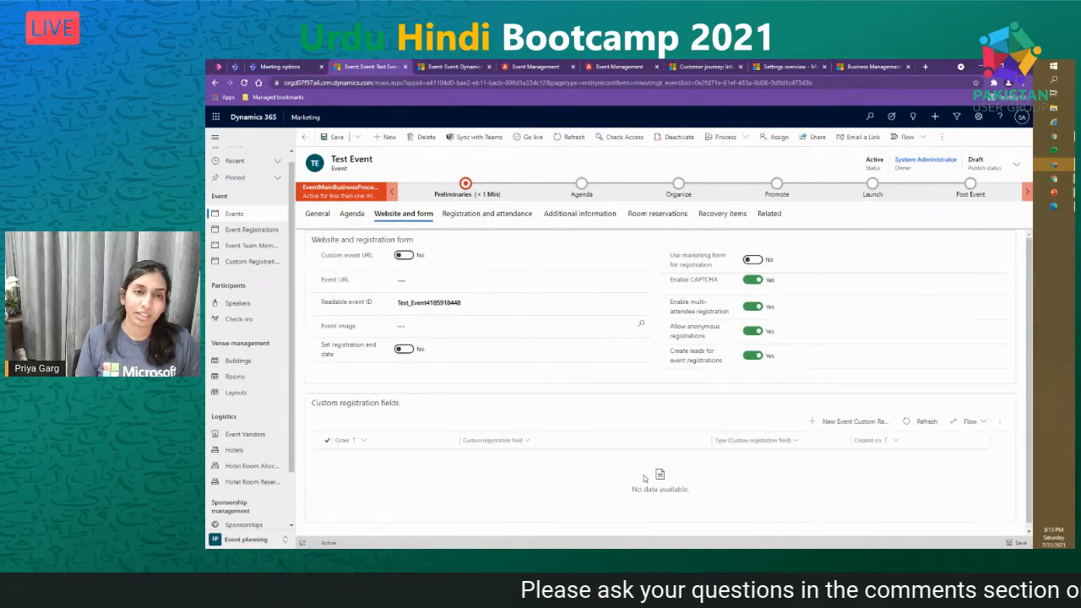
- From Dynamics 365 Saturday's Website and form settings, open the D365 Bootcamp event marketing form
click(450, 67)
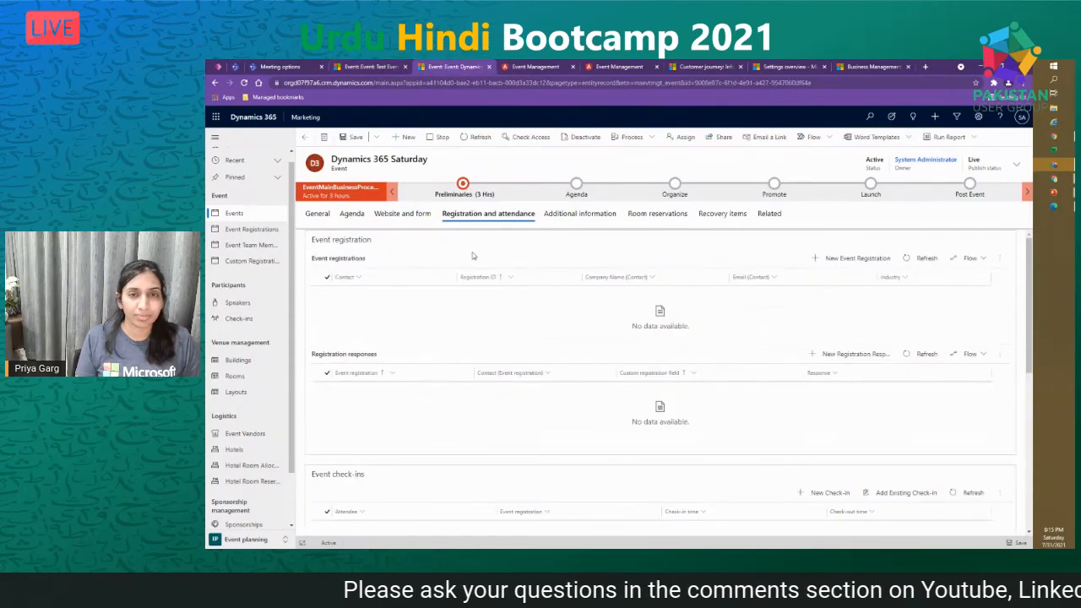
click(403, 214)
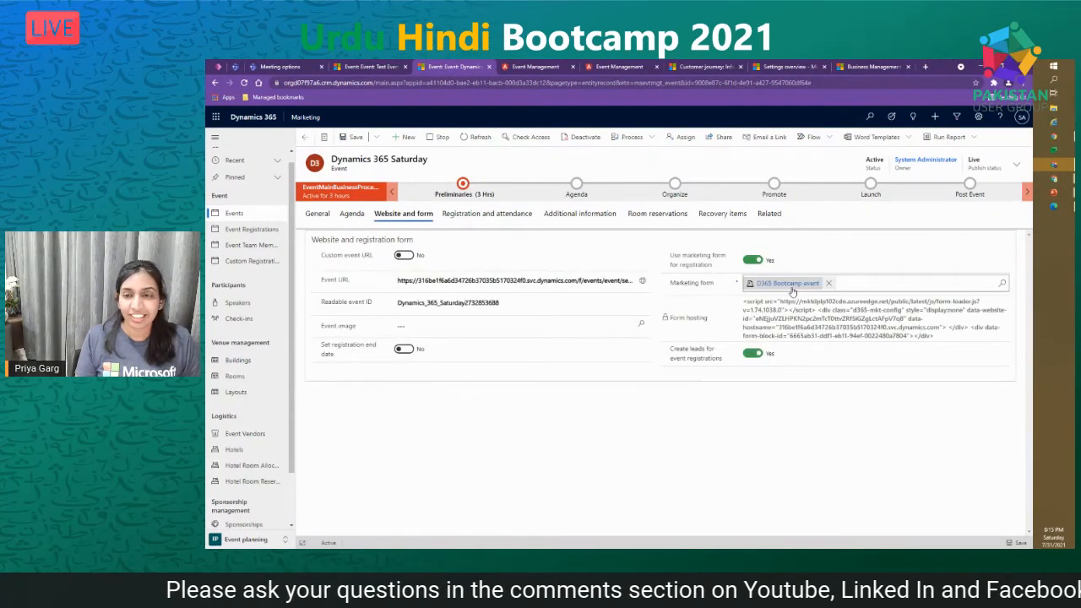
click(788, 283)
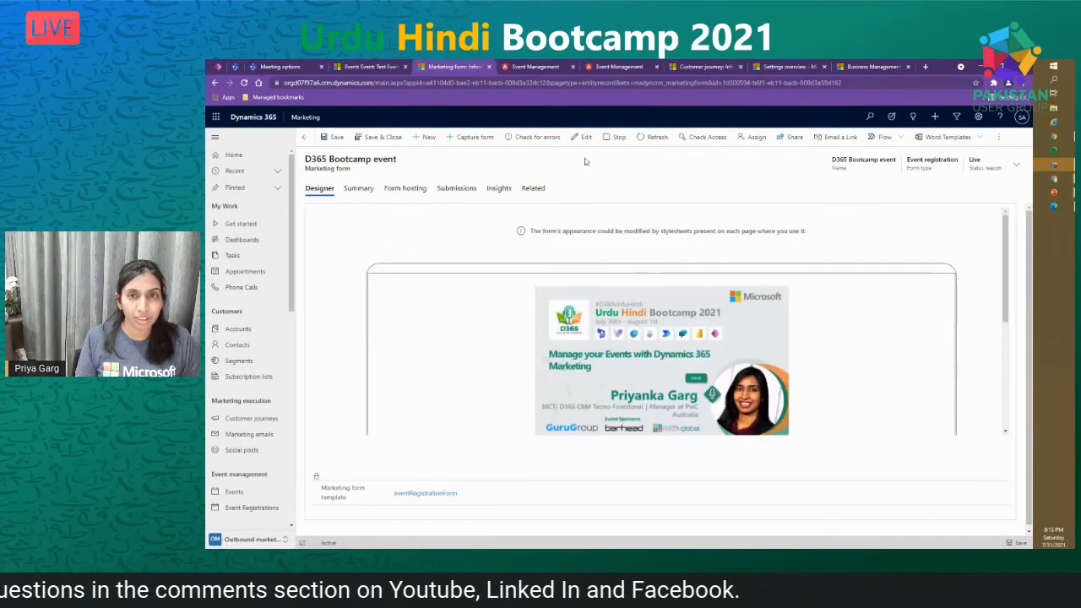
- Unlock the live D365 Bootcamp event form for editing and search Toolbox fields for 'mar'
click(585, 138)
click(640, 373)
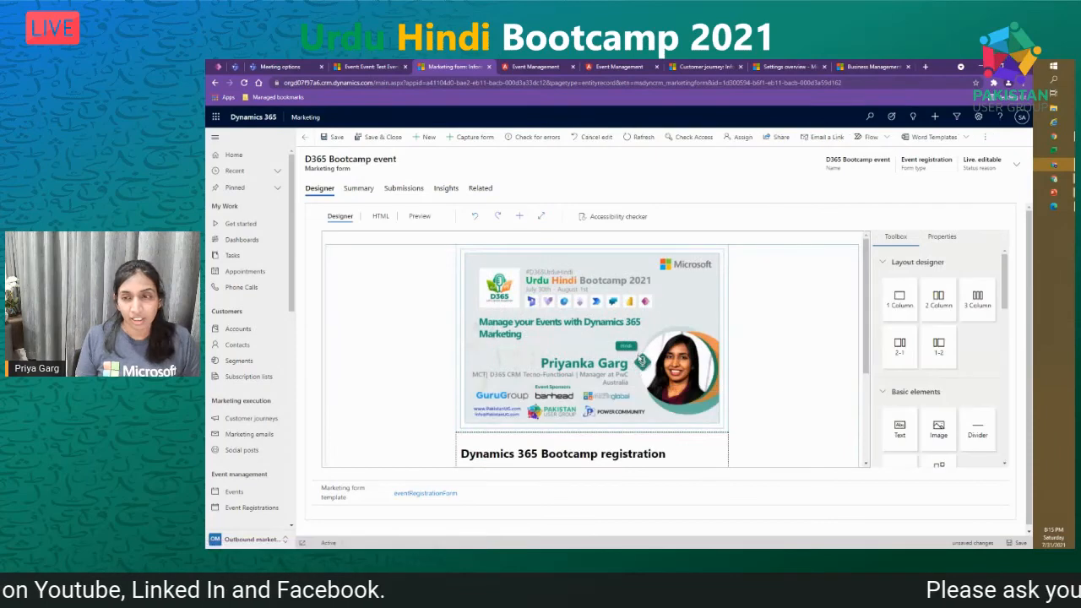
scroll(741, 382, down, 4)
scroll(902, 309, down, 1)
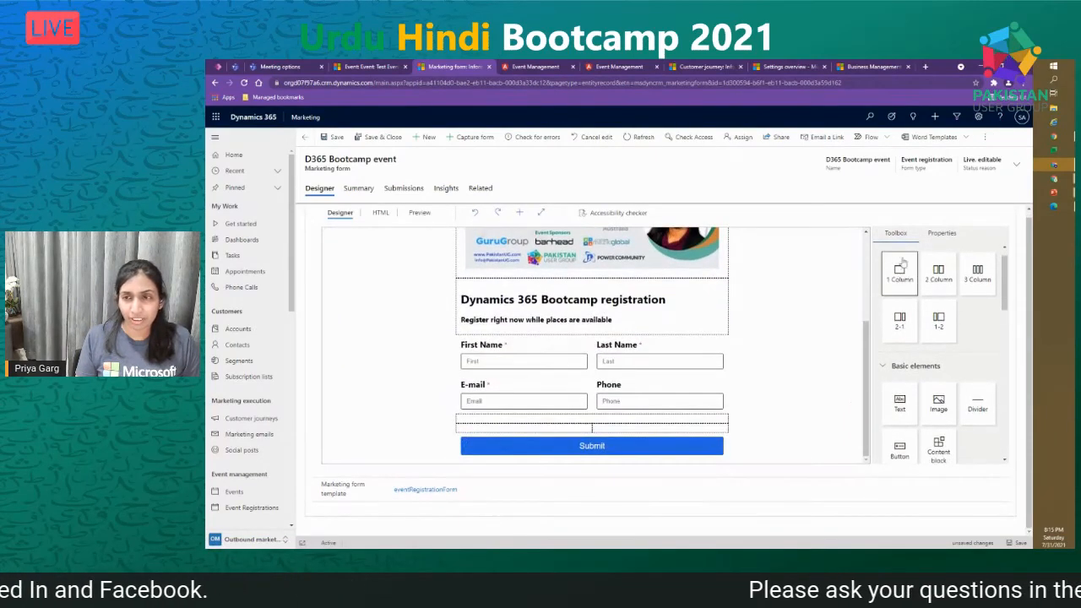
scroll(954, 354, down, 2)
scroll(955, 355, down, 4)
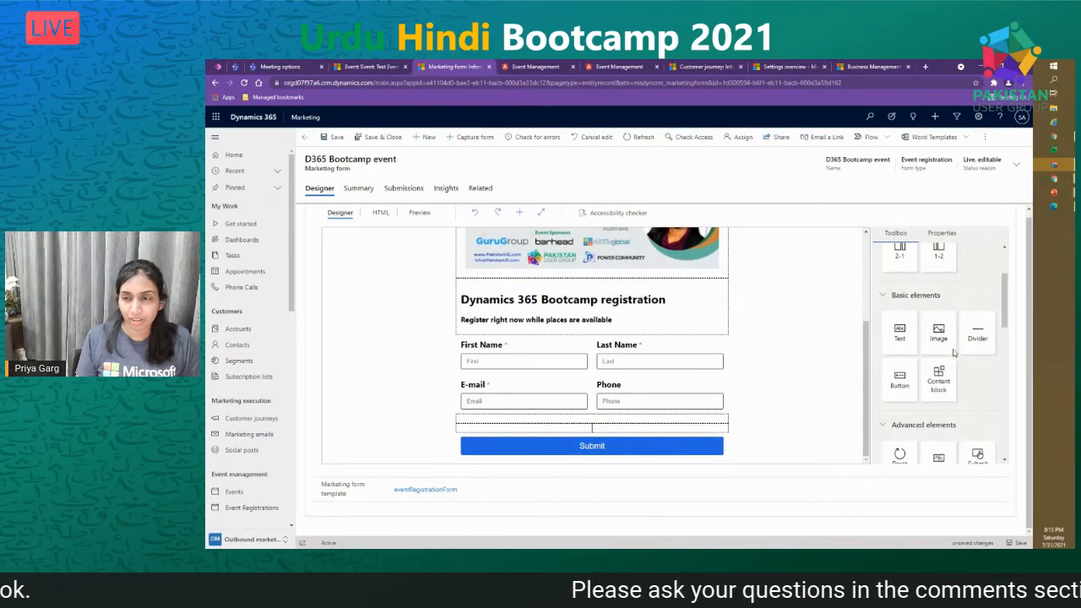
scroll(956, 359, down, 1)
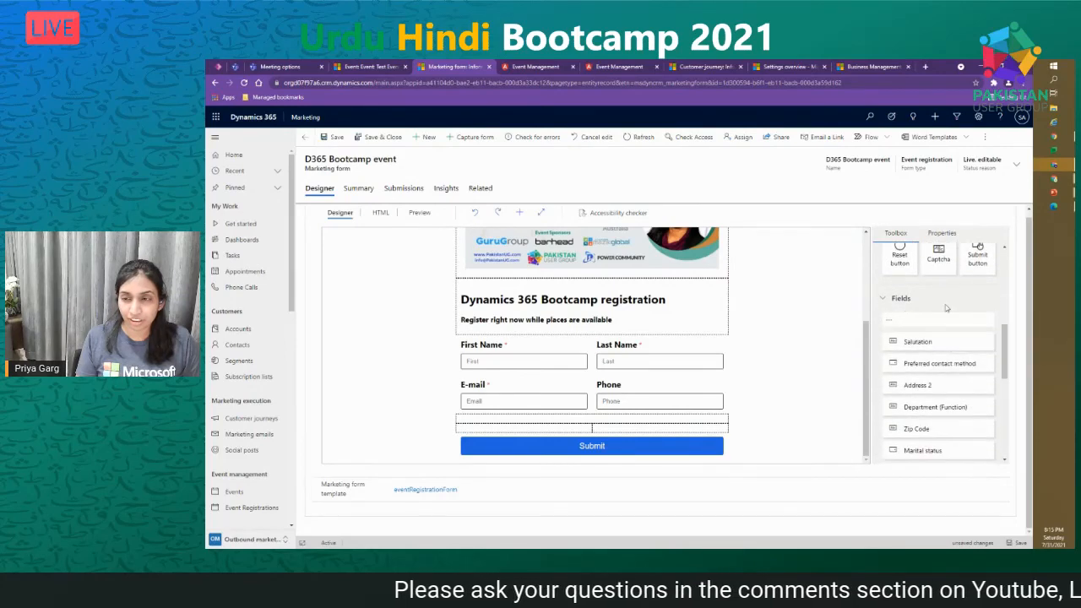
scroll(945, 380, down, 4)
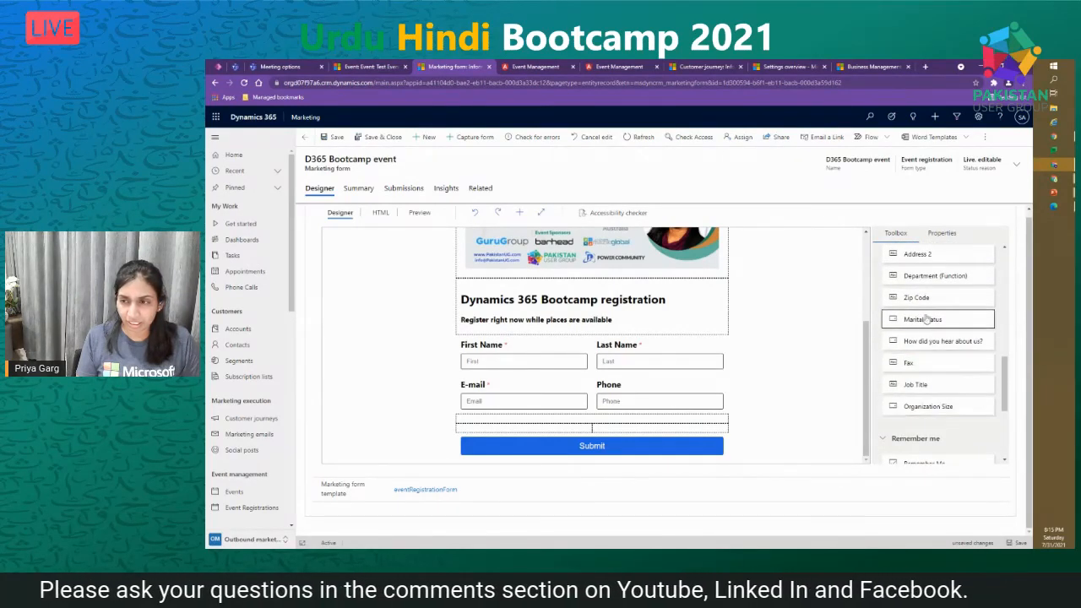
scroll(926, 311, up, 3)
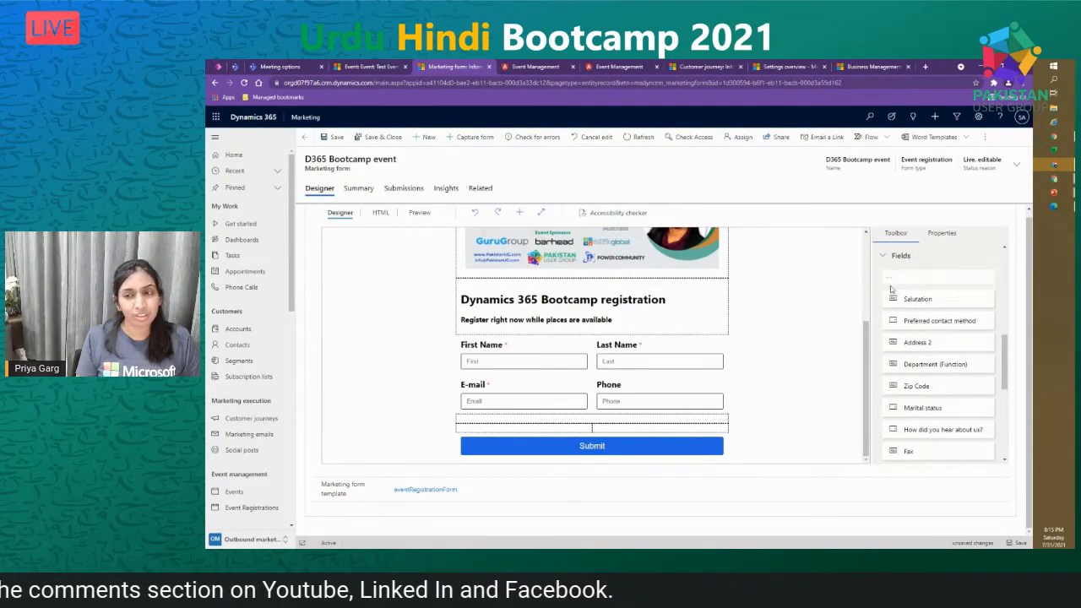
click(933, 276)
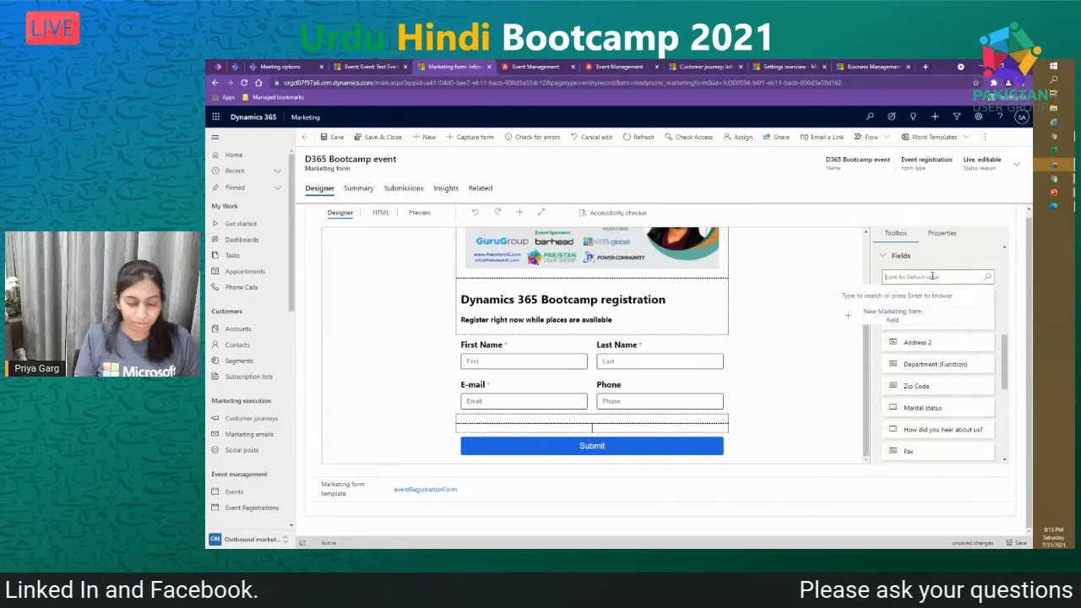
text(mari)
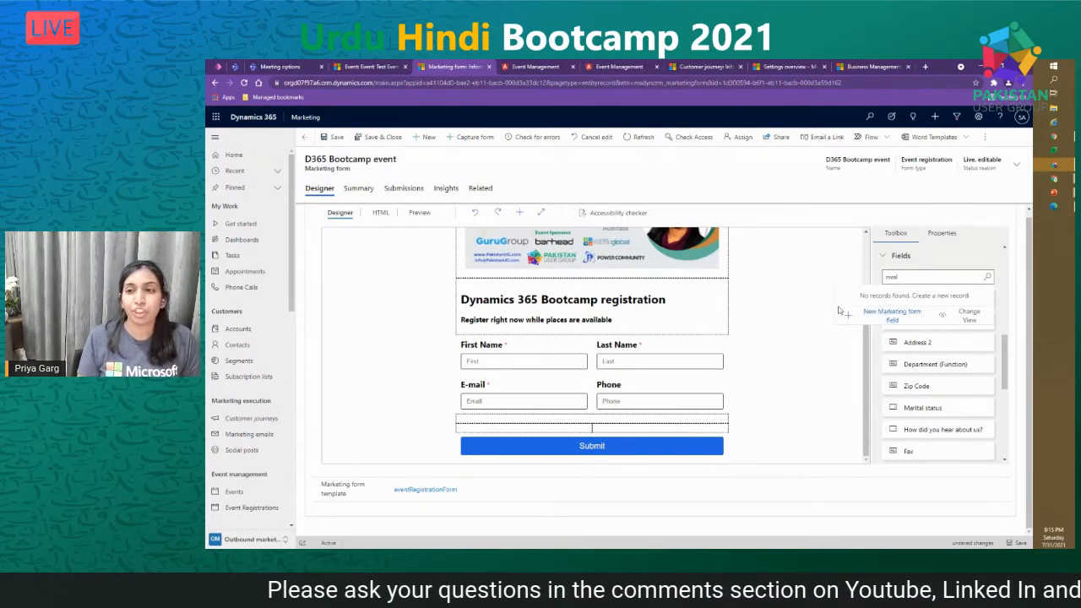
- Discard the Quick Create marketing form field without saving it
click(895, 315)
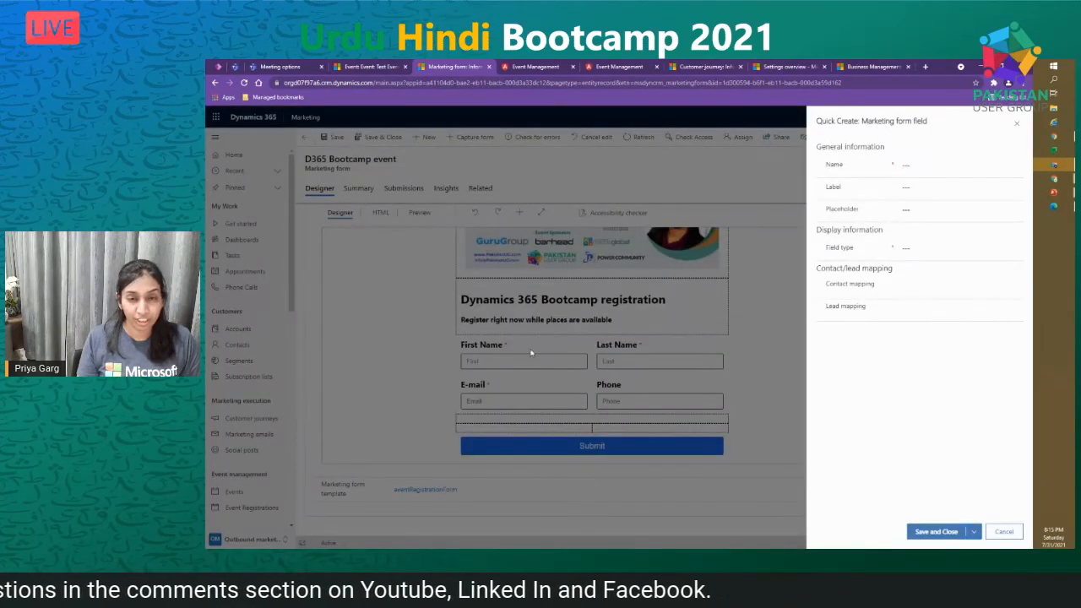
click(933, 163)
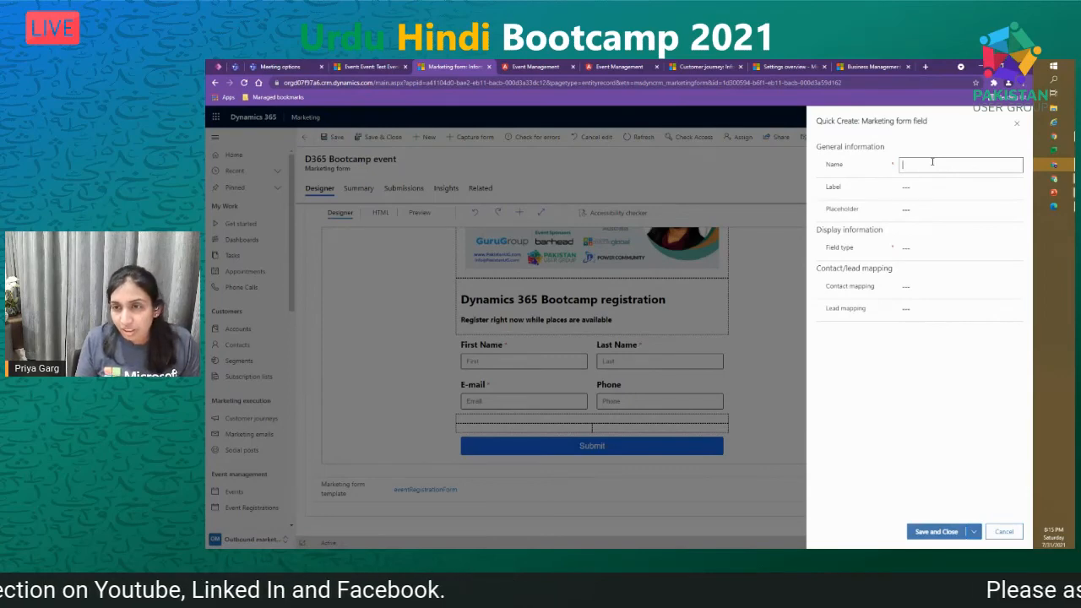
click(1005, 532)
- Search the Toolbox custom fields for 'mai', find none, and start a new custom registration field
scroll(936, 321, down, 5)
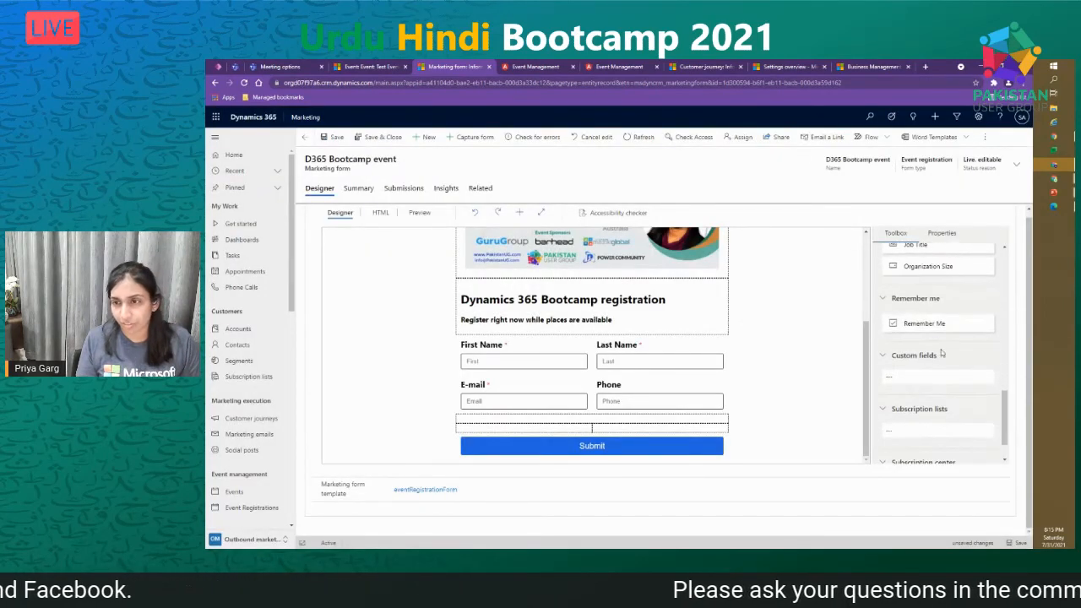
scroll(960, 338, down, 1)
click(949, 335)
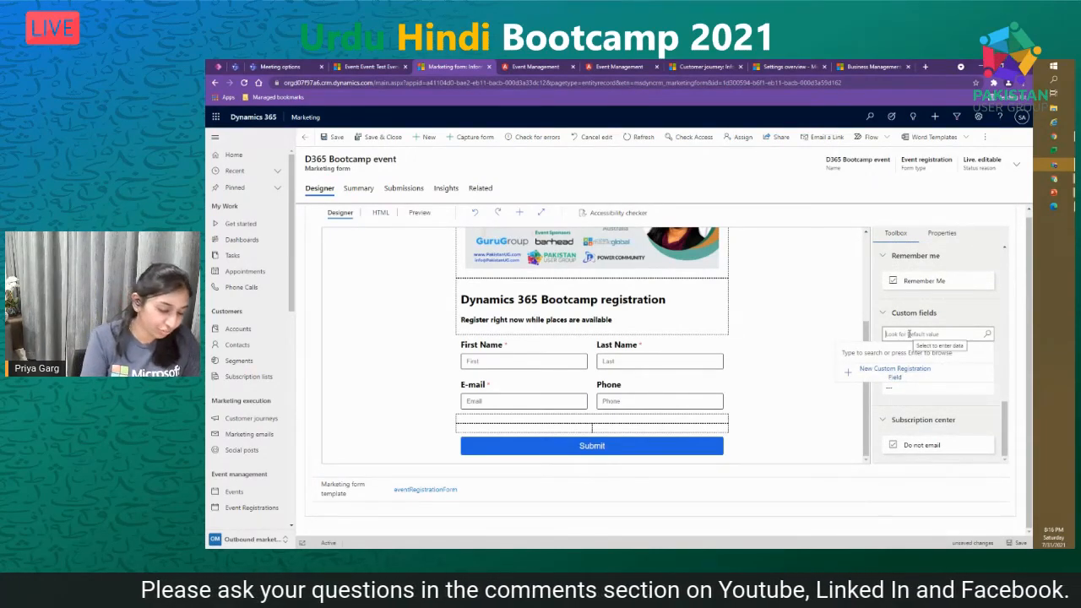
text(mail)
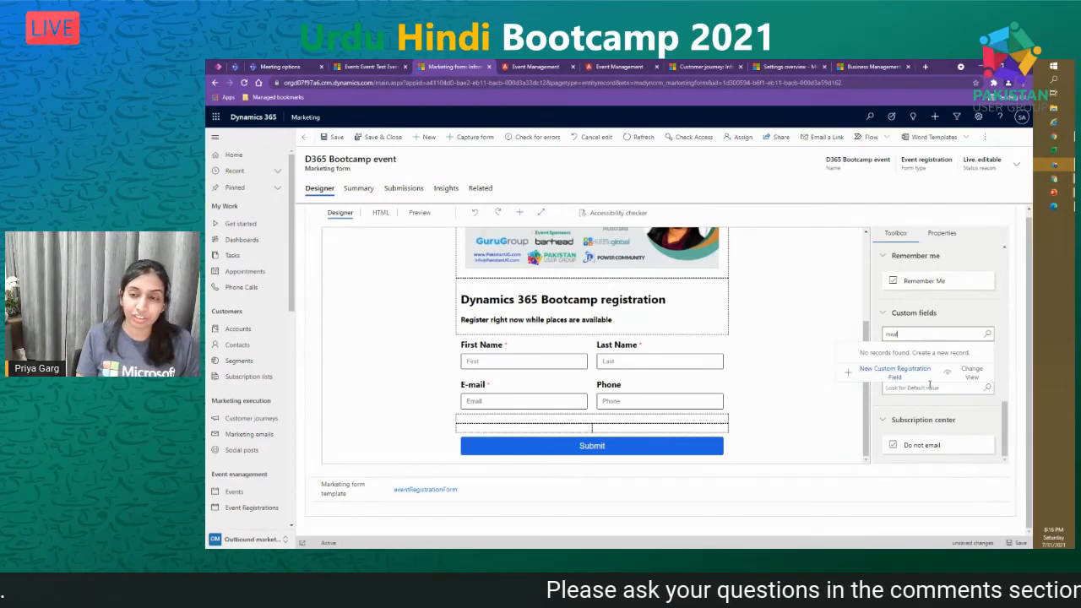
click(900, 375)
- Label the new field 'Meal Options', make it required, and set its type to Multiple choice
click(933, 152)
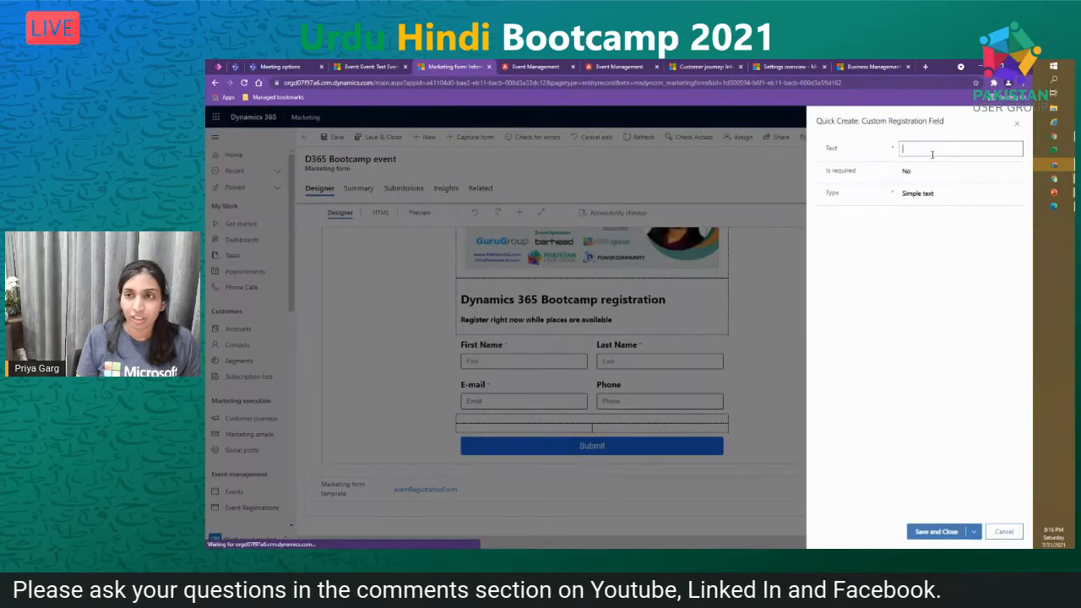
text(Meal C)
text(ptions)
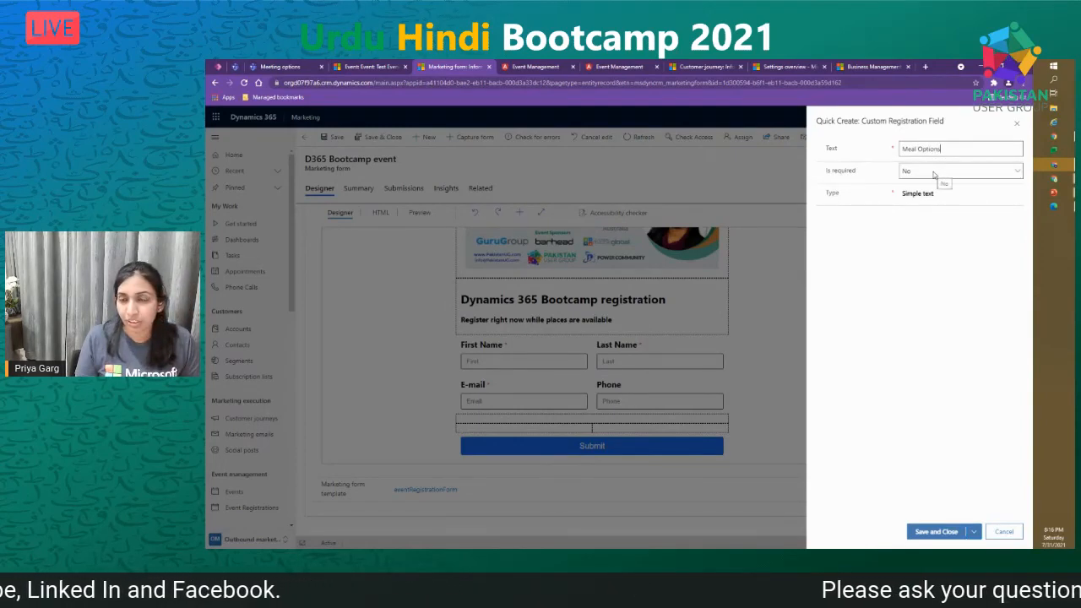
click(934, 173)
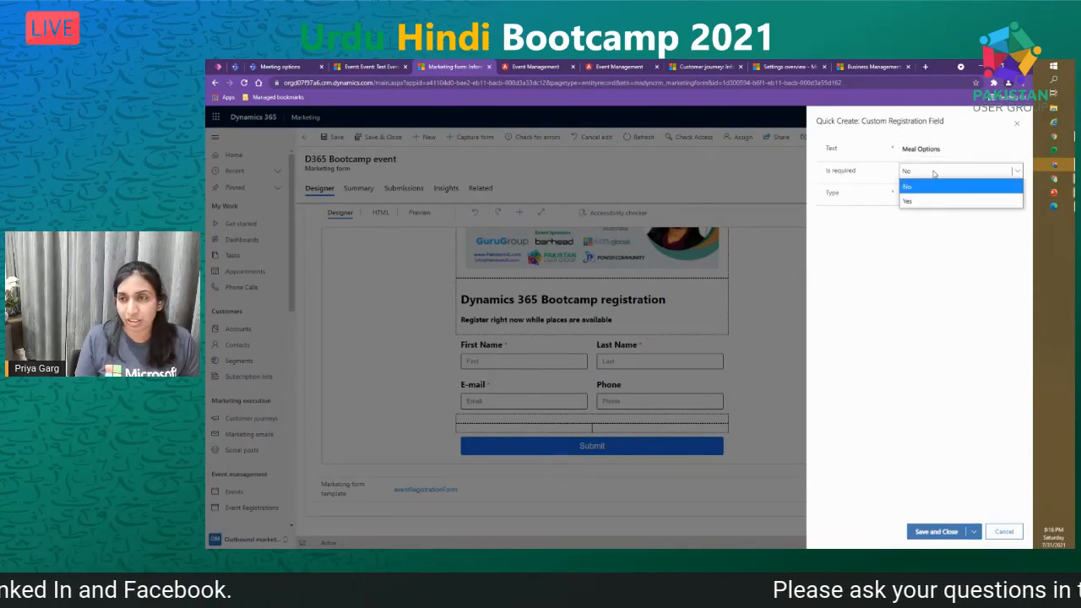
click(925, 202)
click(932, 195)
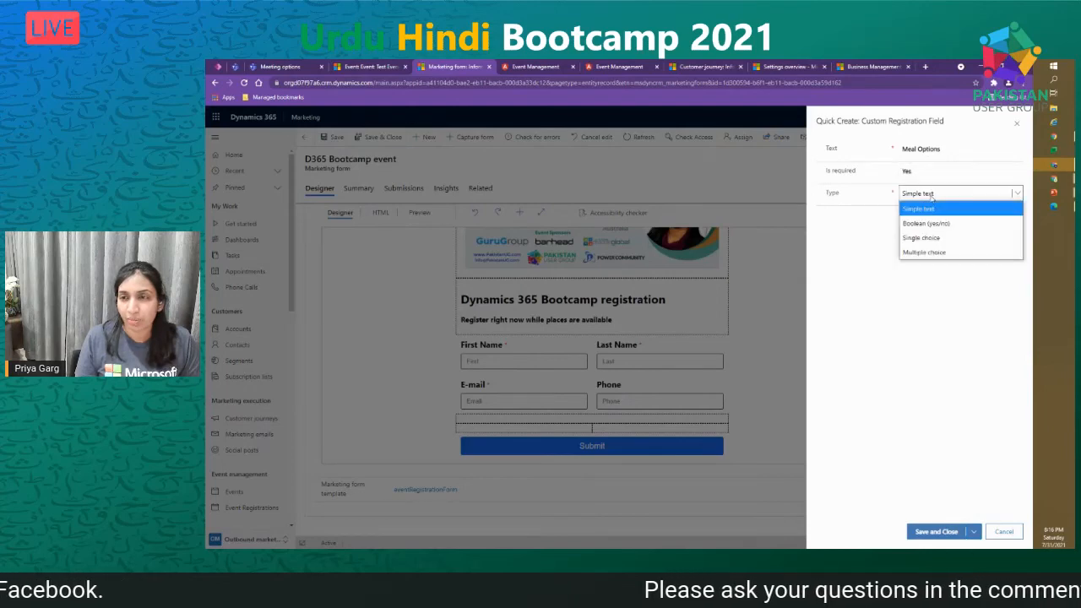
click(934, 253)
- Enter the choices Vegan, Vegetarian, Halal and Non - Vegetarian, then save the field
click(920, 214)
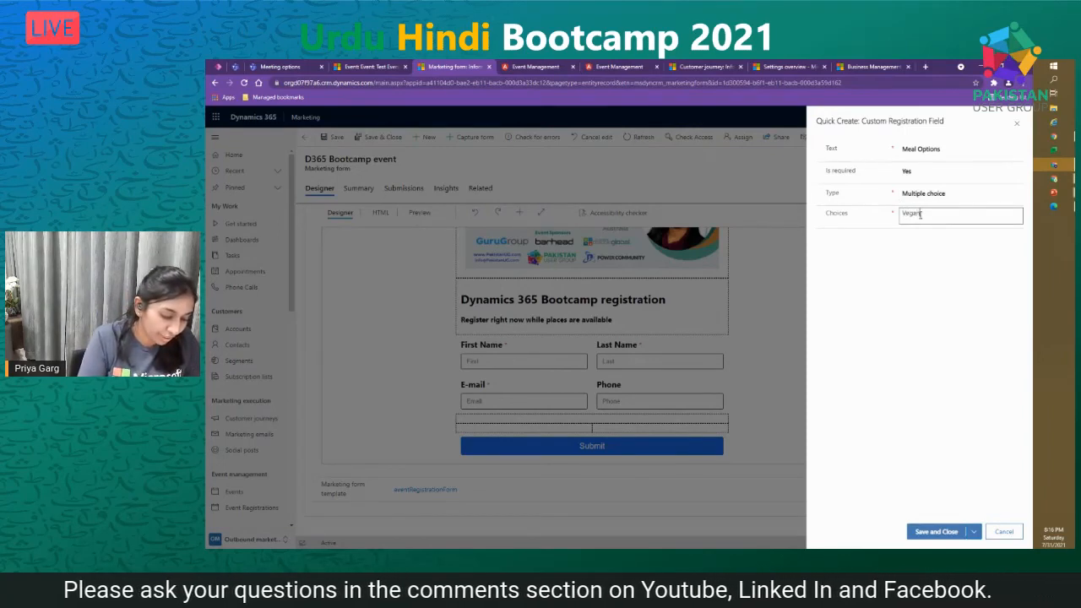
text(Vegan)
key(Return)
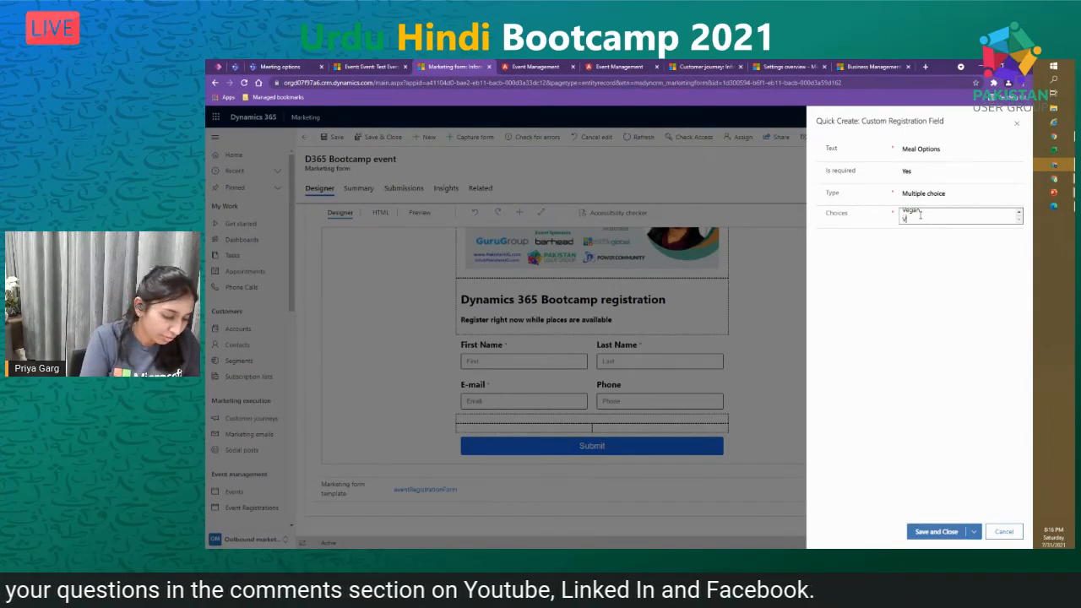
text(Vegetarian)
key(BackSpace)
key(BackSpace)
key(Return)
text(Halal)
key(Return)
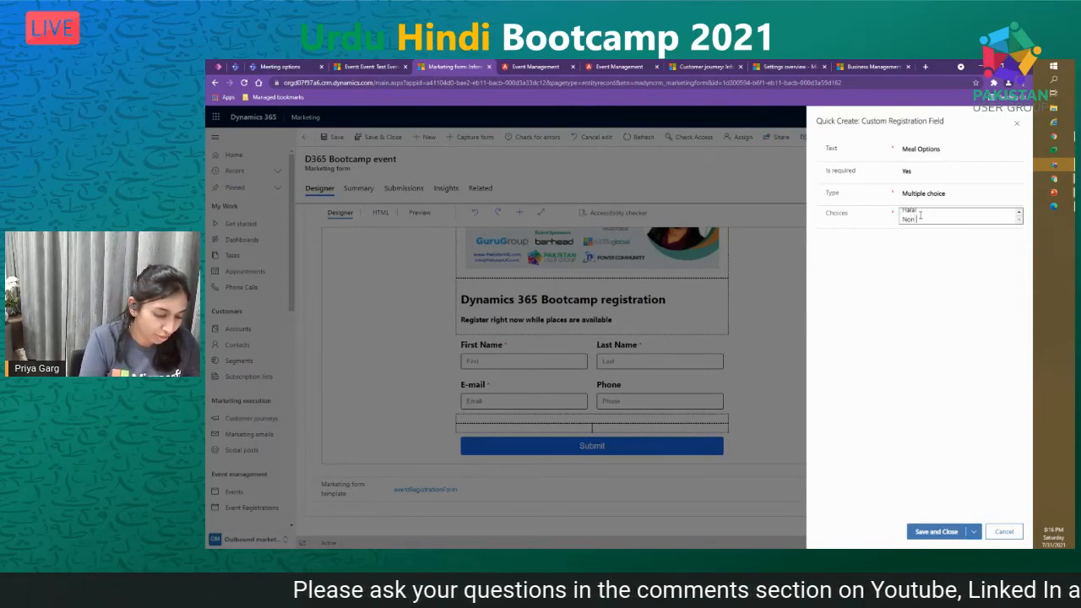
text(Non - Vegetarian)
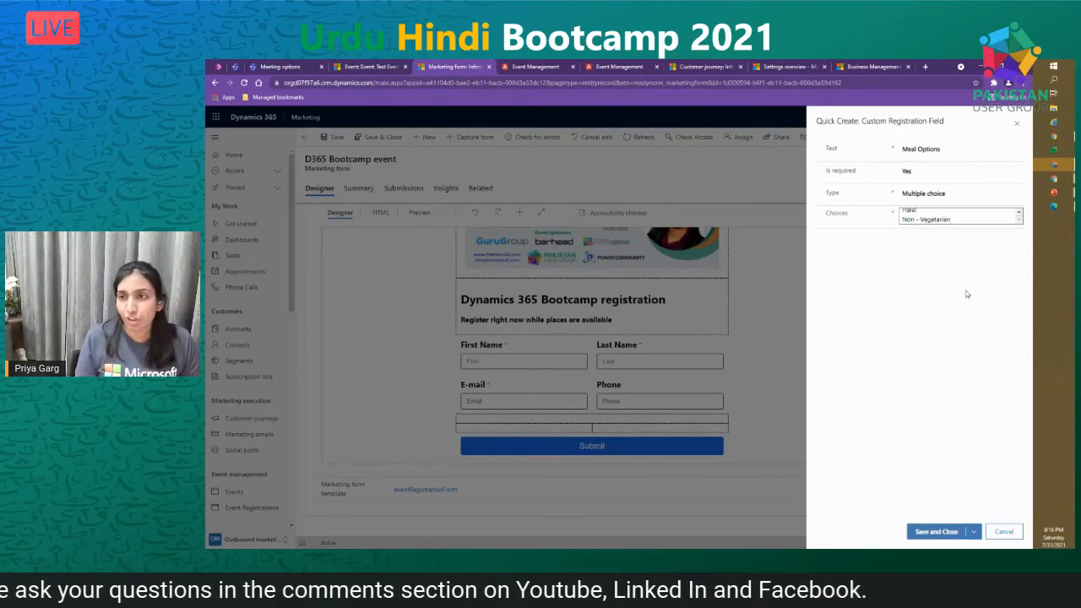
click(941, 534)
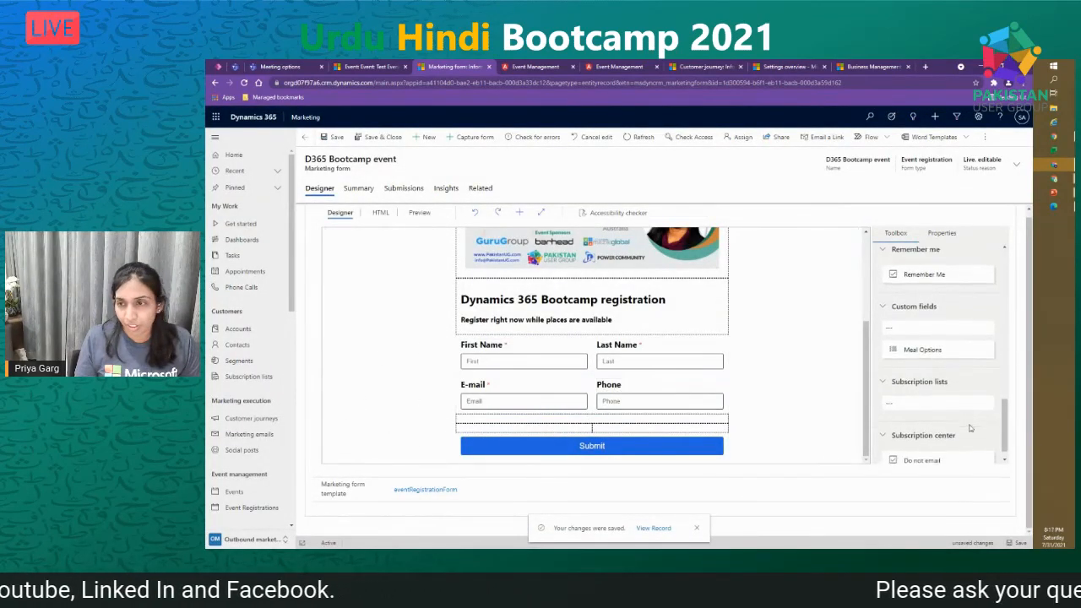
- Drag Meal Options beneath Phone on the form, save and publish it, then go to the registration page
scroll(938, 355, down, 1)
drag(941, 334, 590, 421)
scroll(590, 425, down, 1)
click(366, 137)
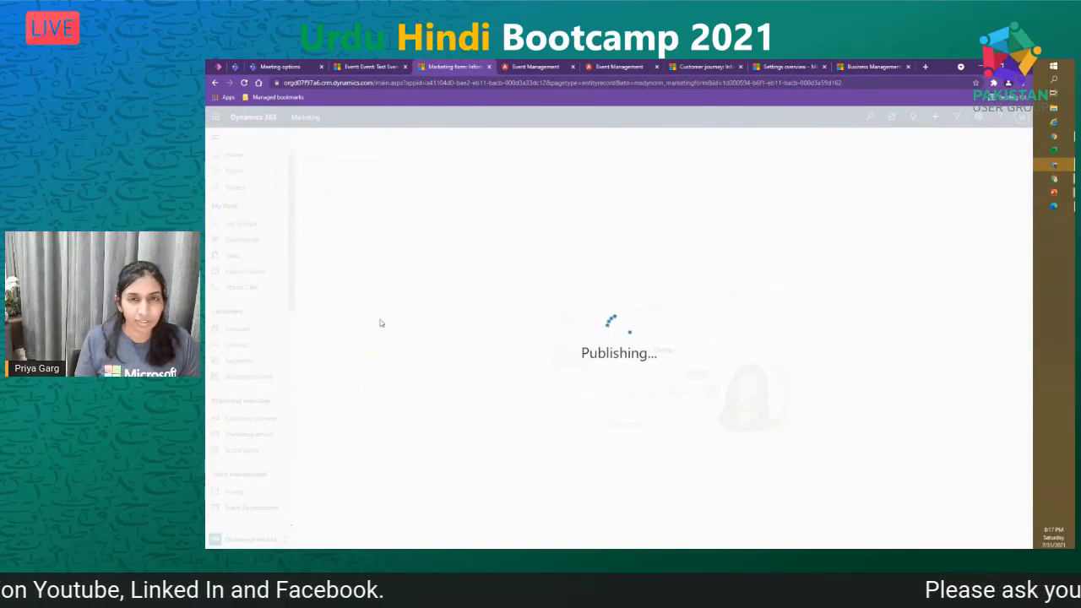
click(532, 67)
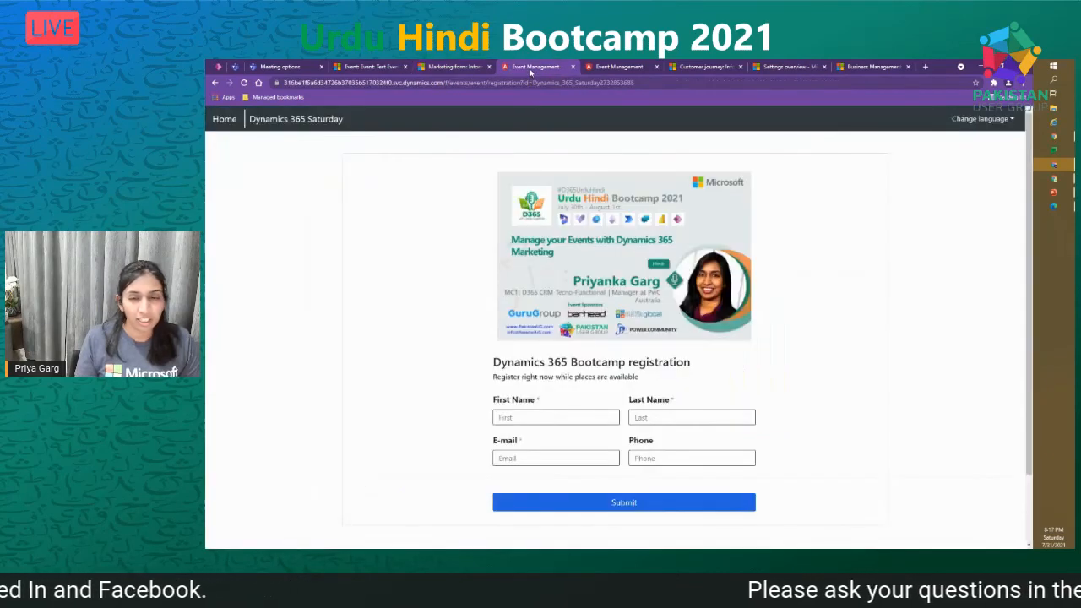
- Reload the registration page to confirm the Meal Options choices, then return to the Test Event record
click(244, 83)
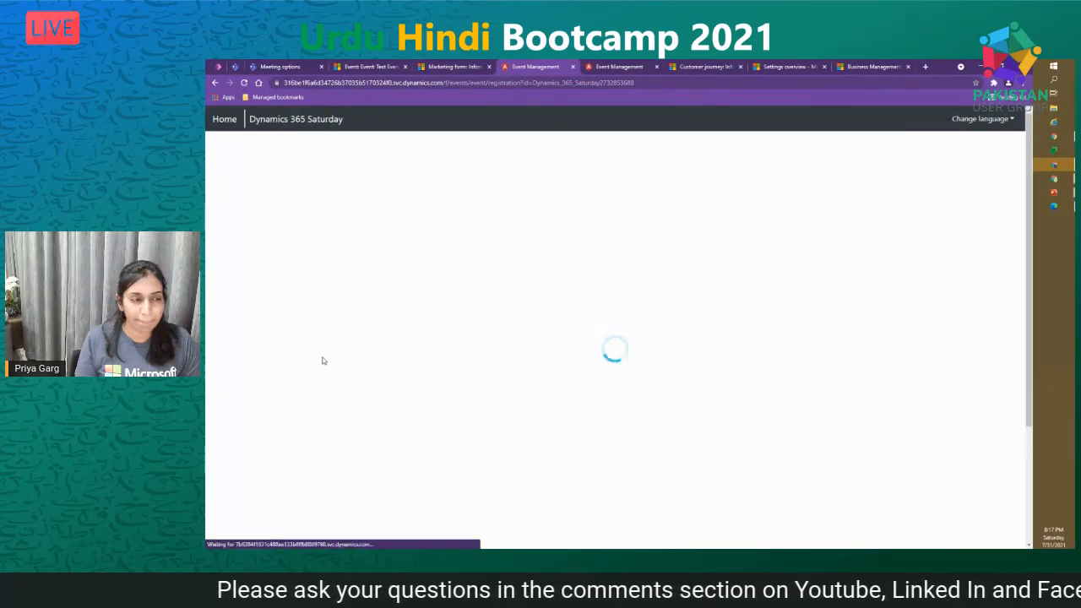
scroll(599, 434, down, 3)
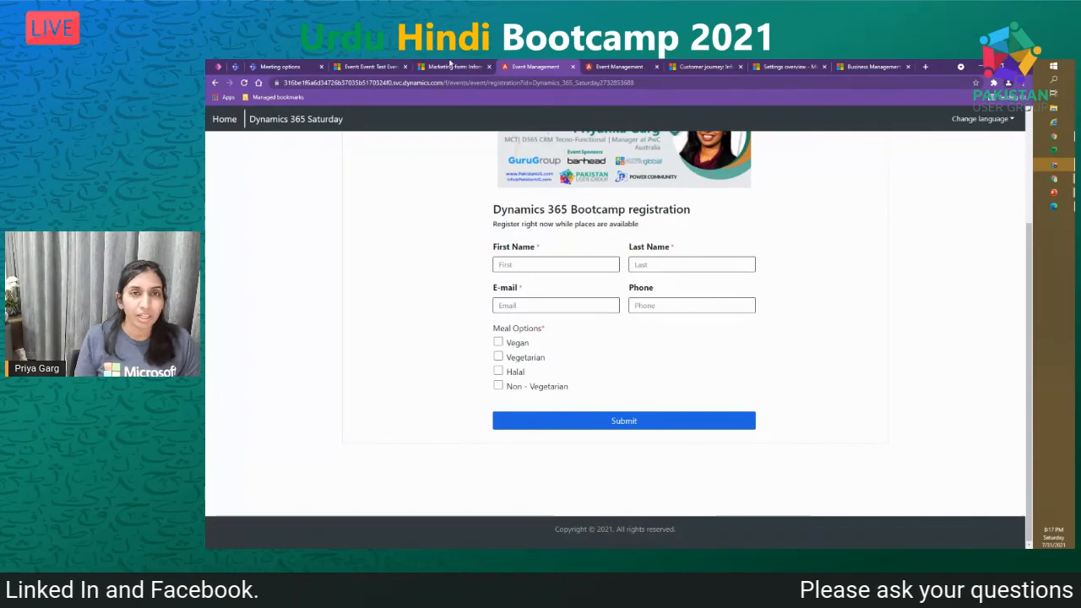
click(450, 66)
click(372, 67)
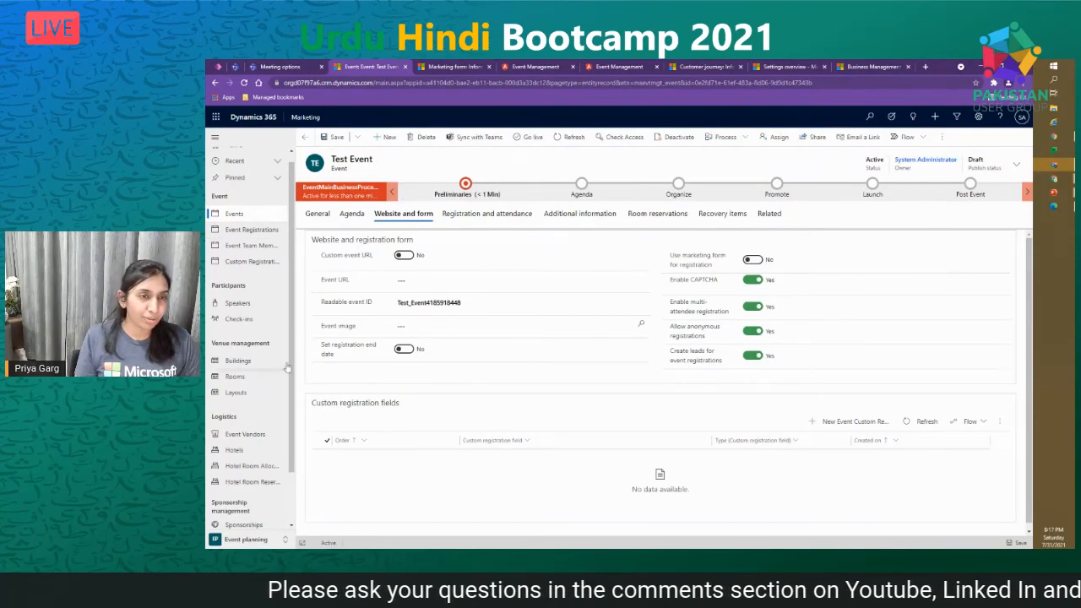
- From the Test Event's General tab, switch the app to the Settings area
click(311, 216)
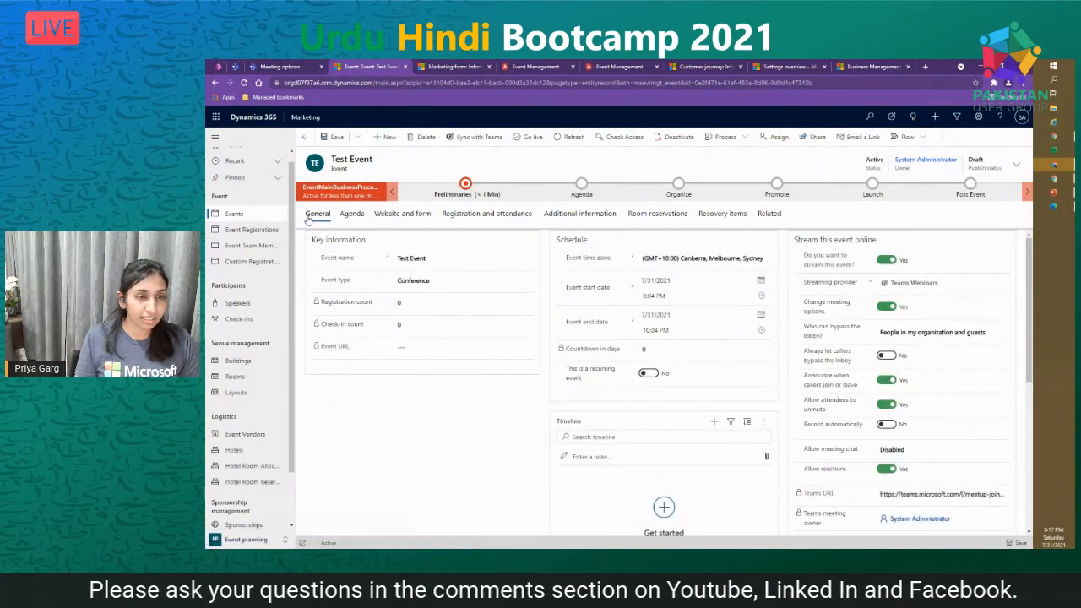
click(259, 540)
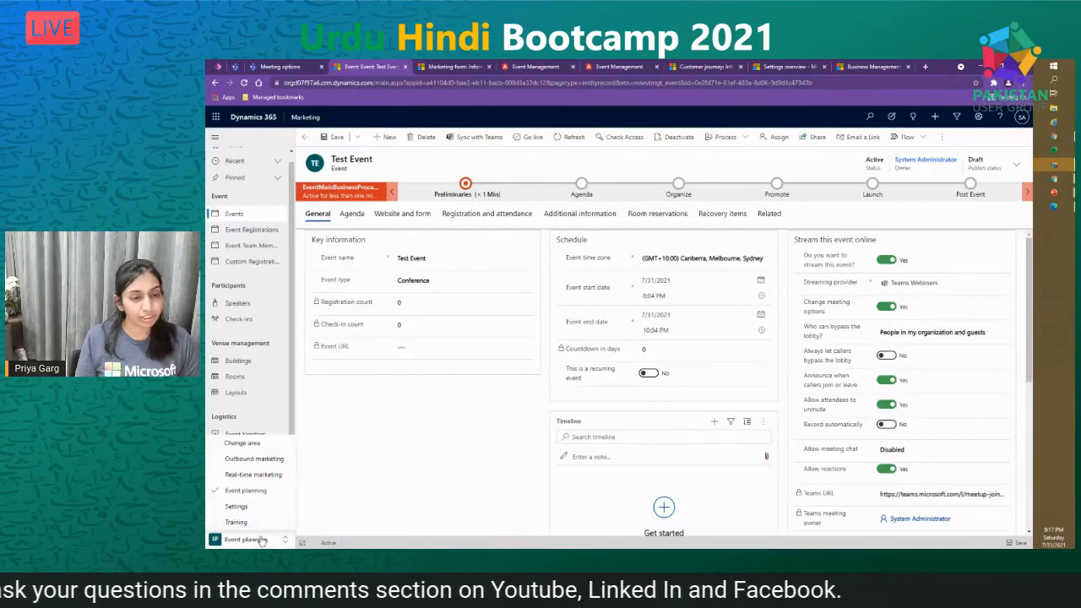
click(240, 507)
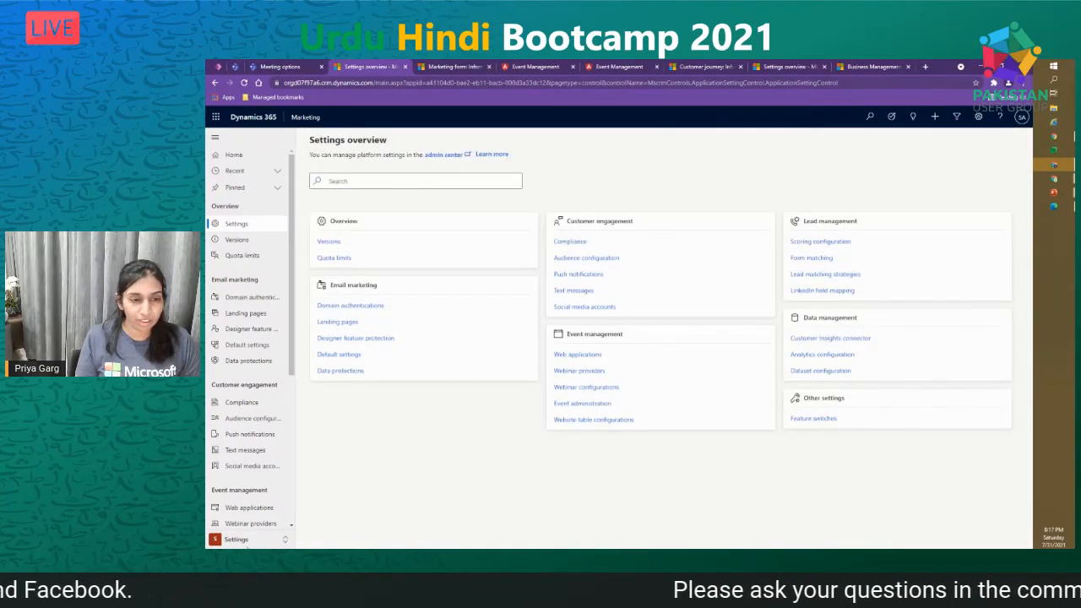
- Check Feature switches shows event registration forms enabled, then return to the Scenarios slide
click(244, 542)
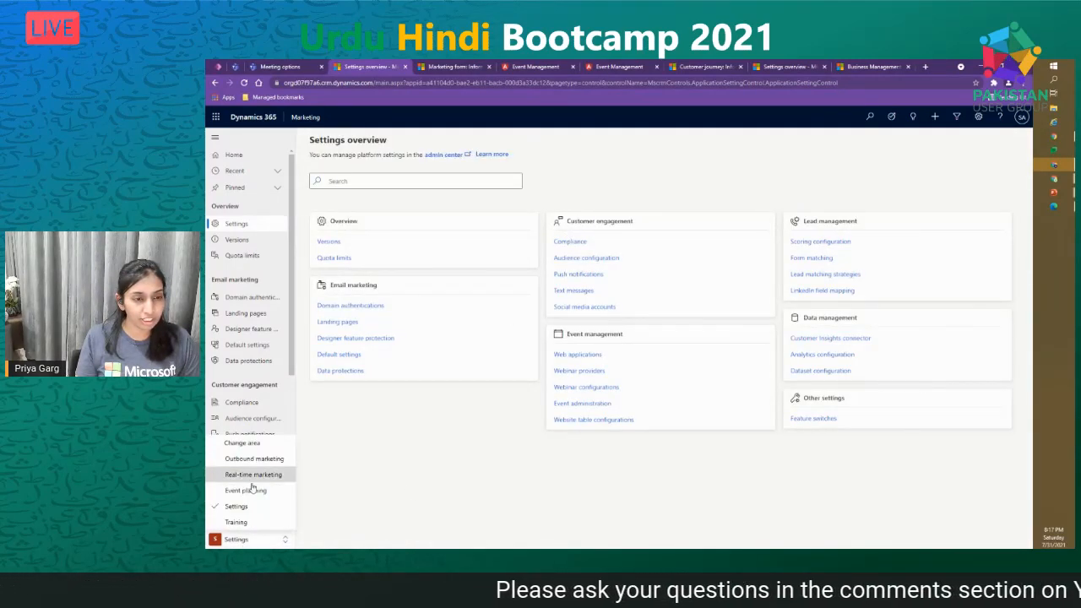
click(285, 543)
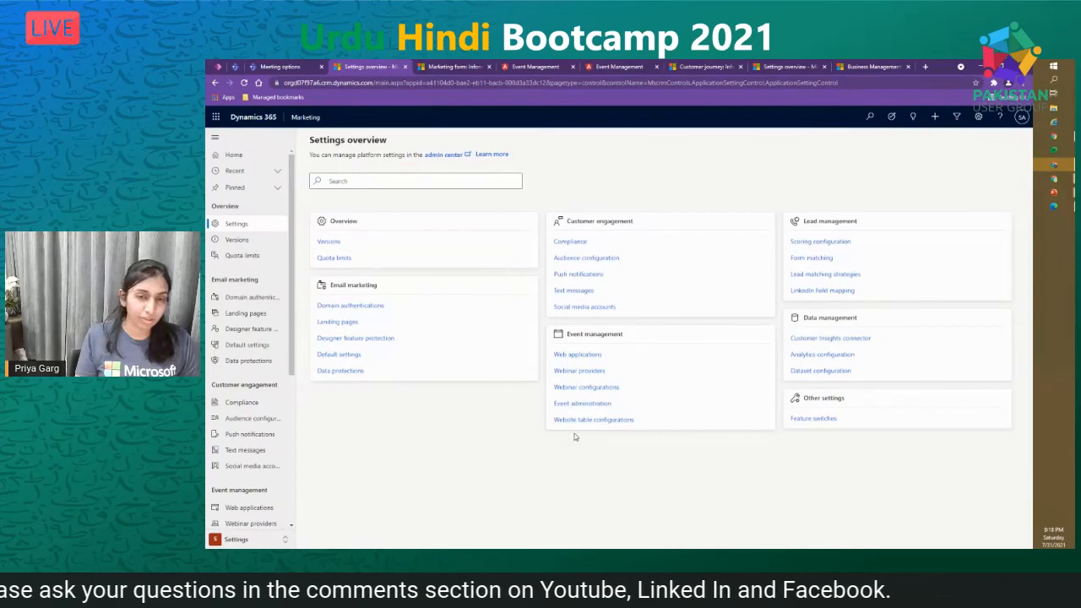
click(812, 419)
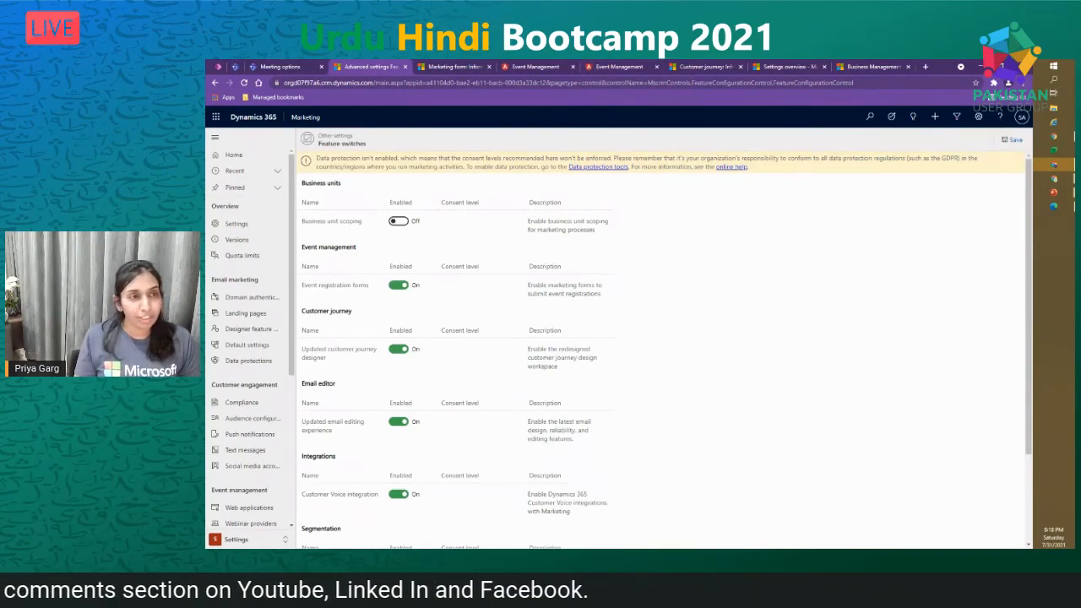
key(alt+Tab)
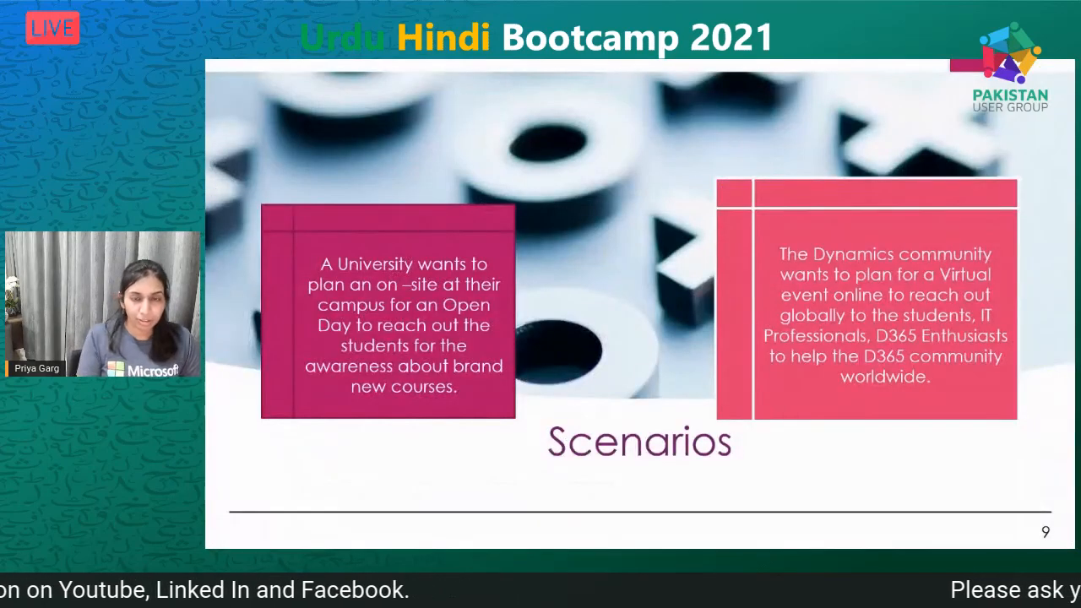
- Move the slideshow to the Event Management Settings slide listing Web Applications and Webinar Providers
key(Left)
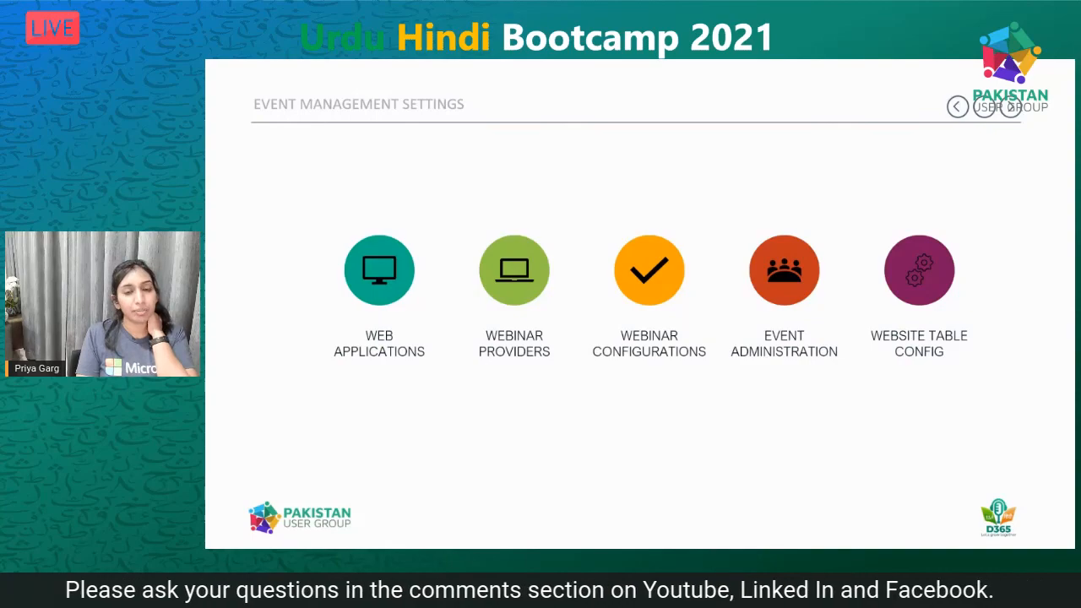
key(Right)
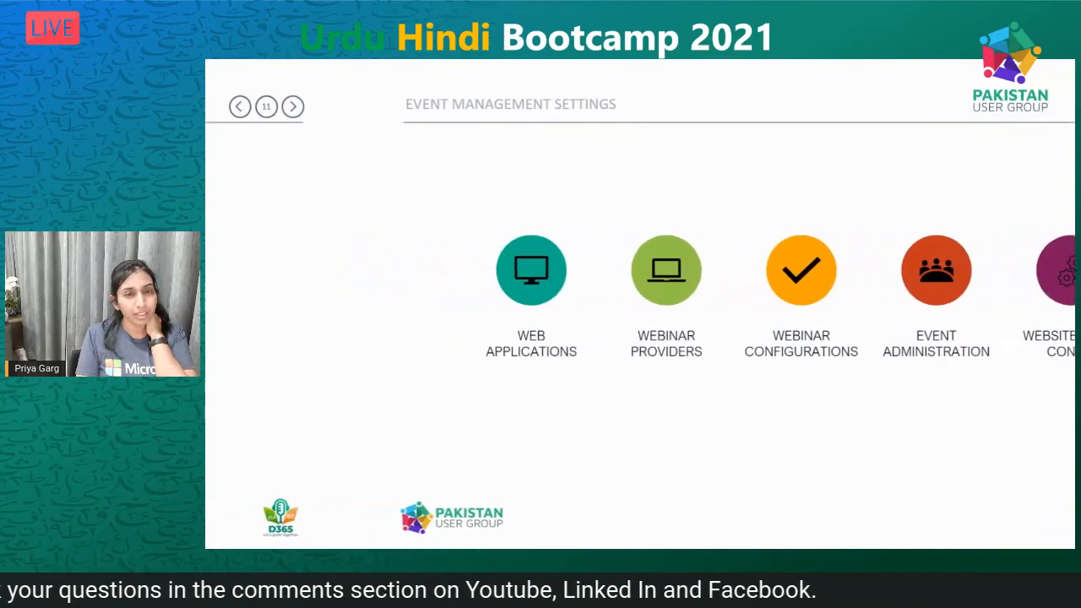